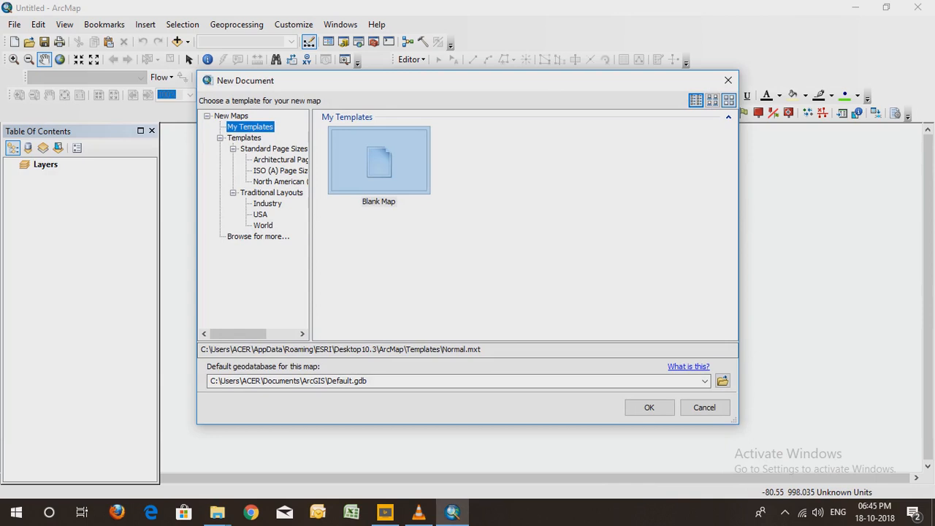
Create a new map document from the Blank Map template
click(378, 163)
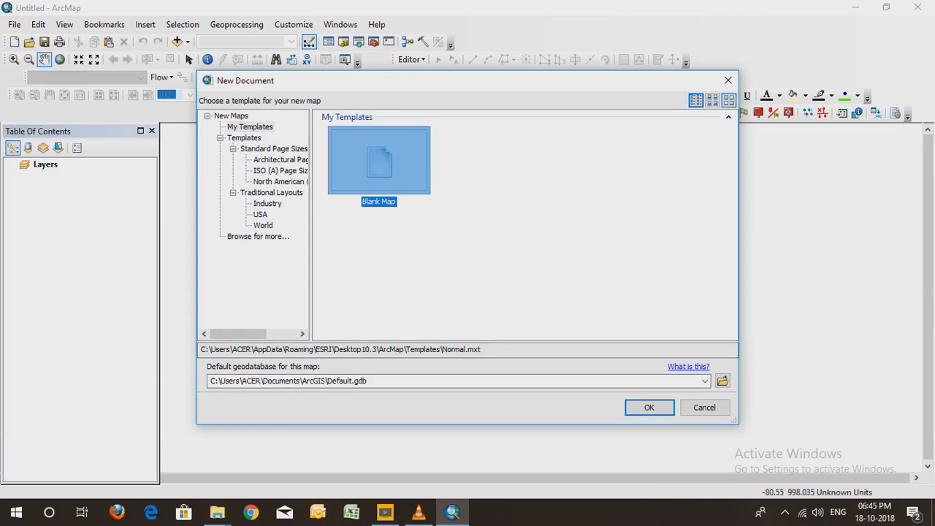
click(650, 408)
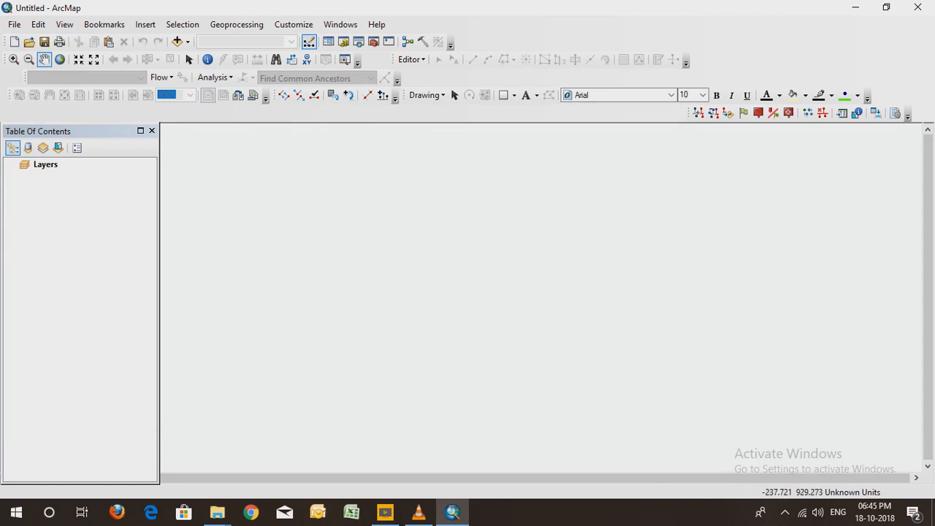
Search ArcGIS Online for "Google map" and try to open the BaseMap Google Maps web map
click(15, 25)
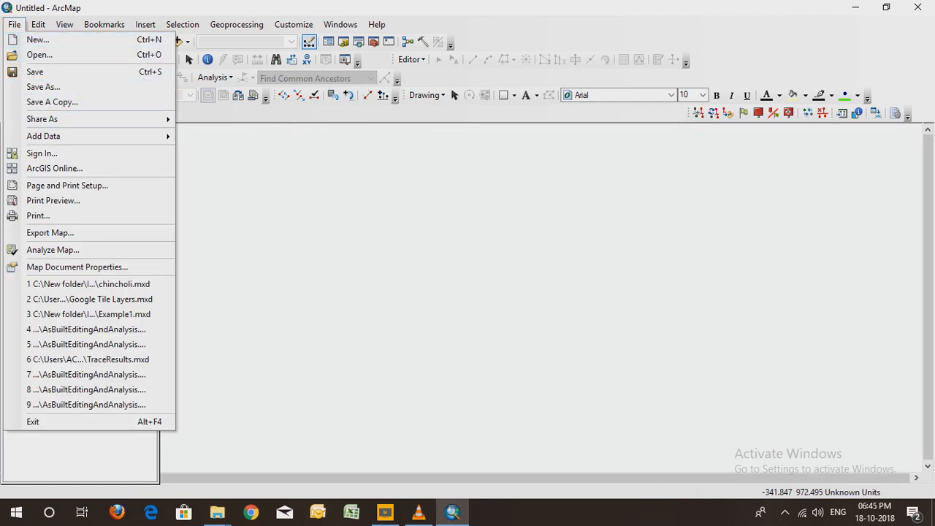
click(55, 168)
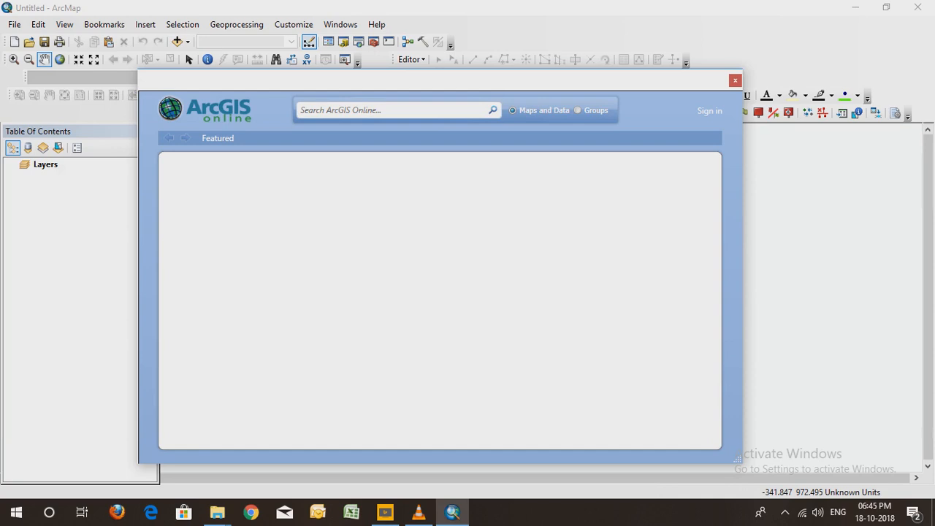
click(367, 110)
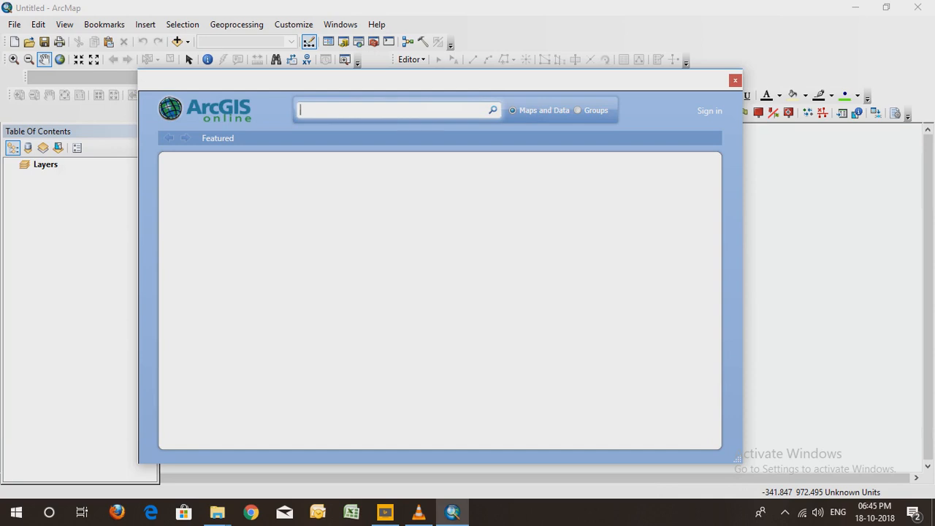
text(Google map)
key(Return)
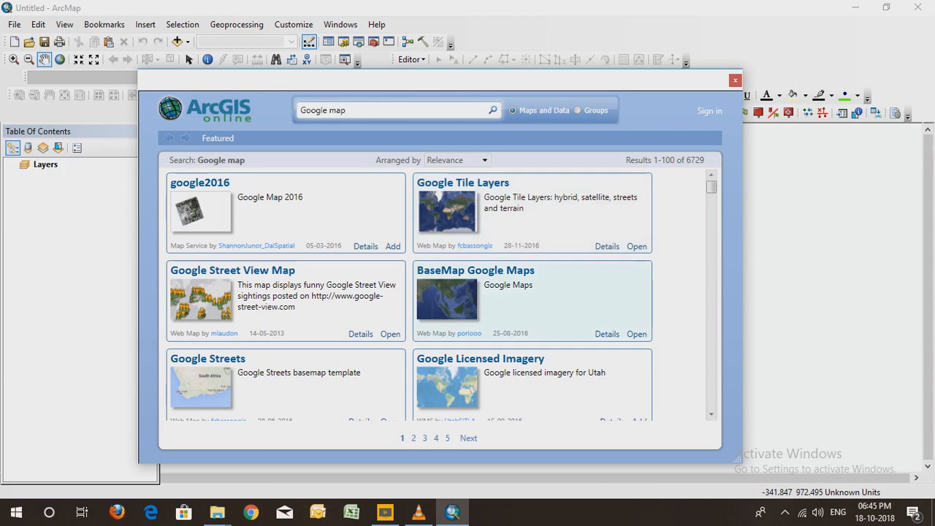
click(555, 306)
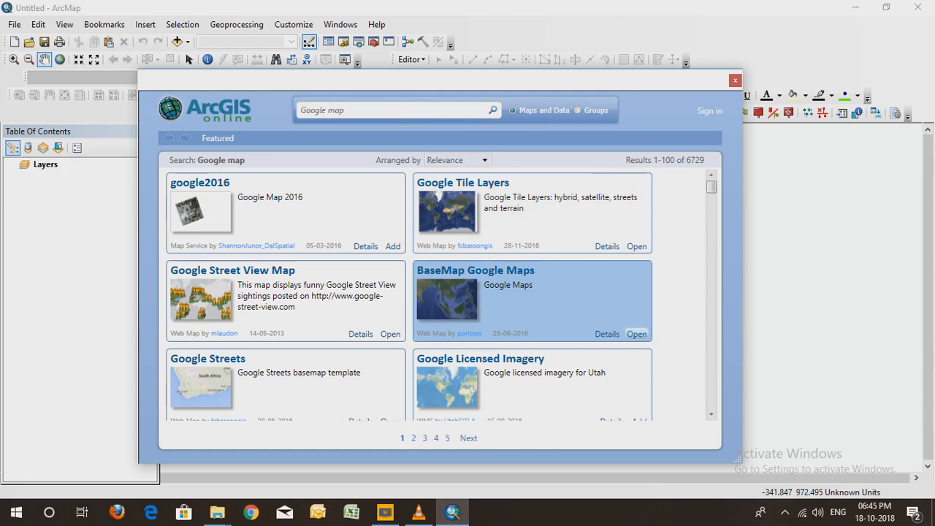
click(637, 334)
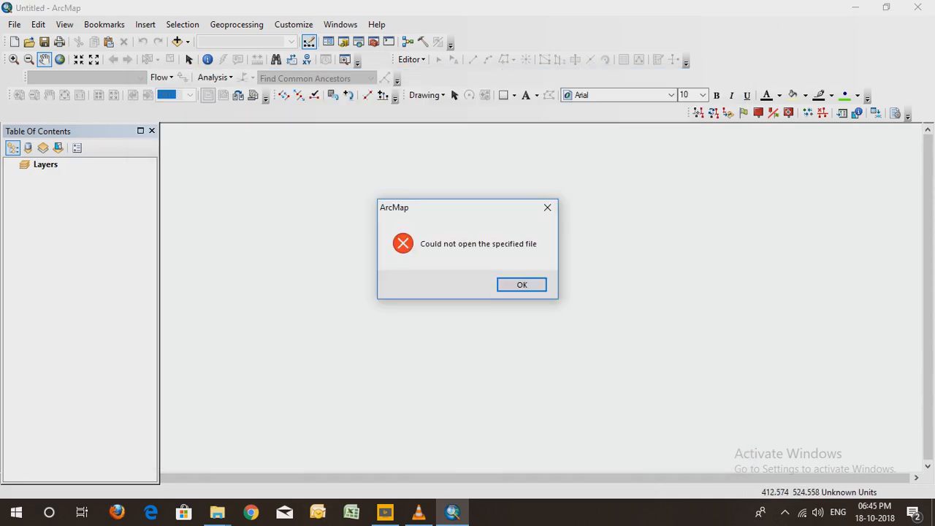
click(521, 285)
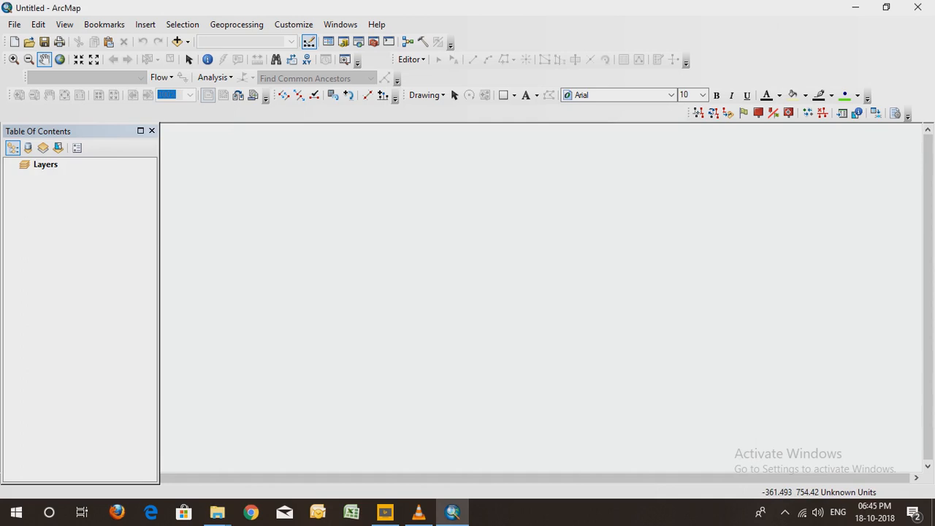
Search ArcGIS Online for "google map" again and open the Google Tile Layers web map
click(13, 24)
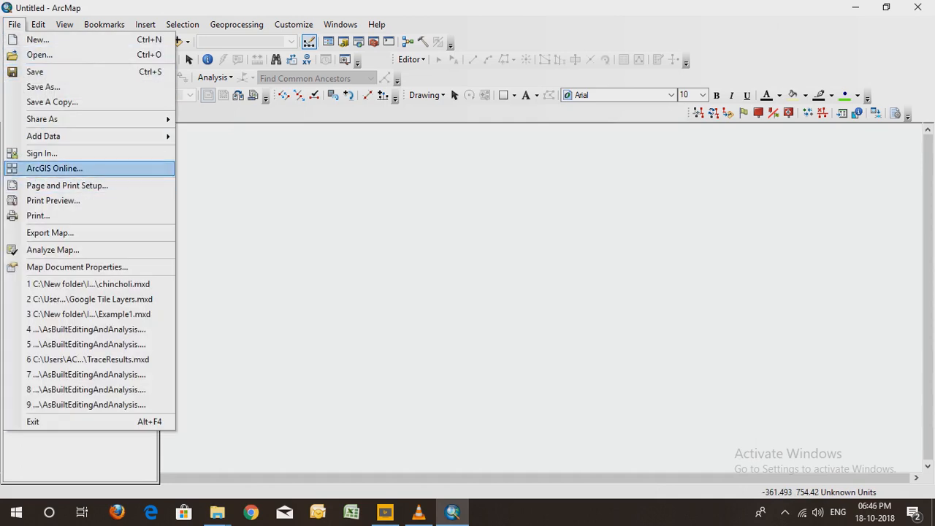
click(54, 168)
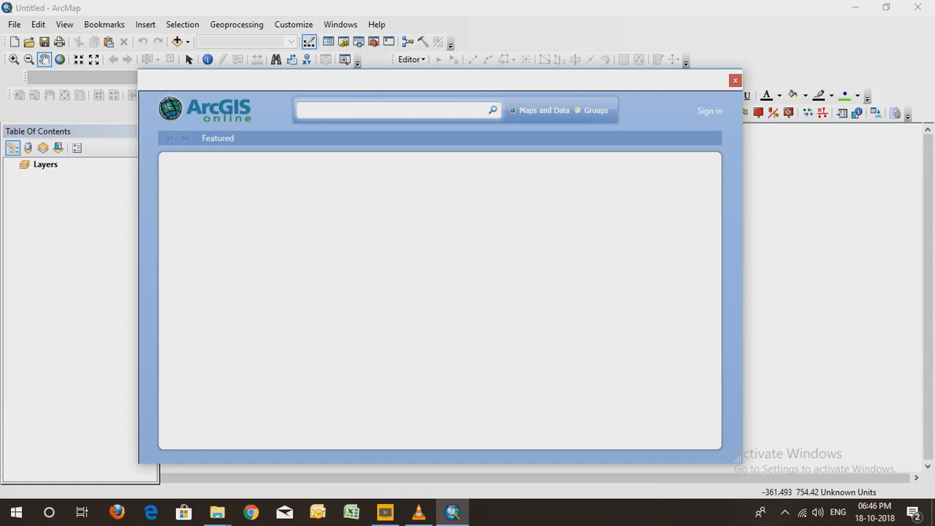
text(google map)
key(Return)
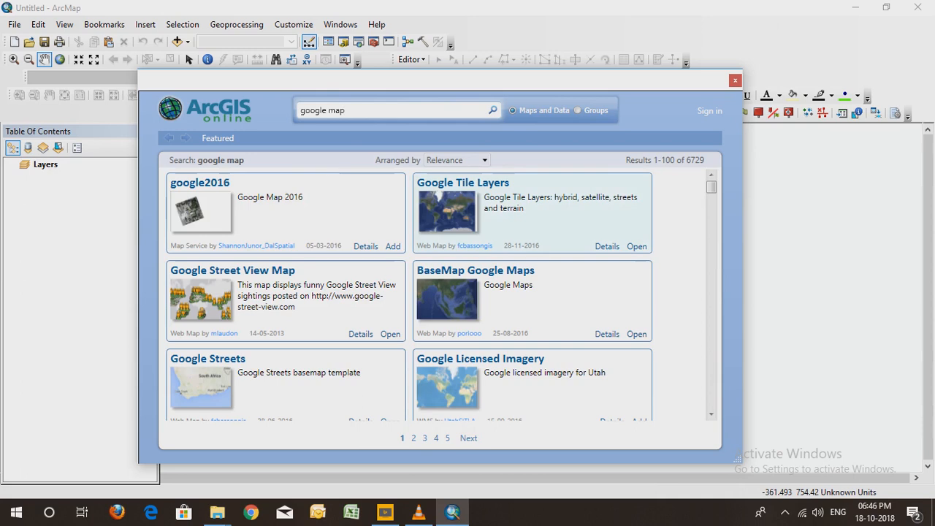
click(533, 213)
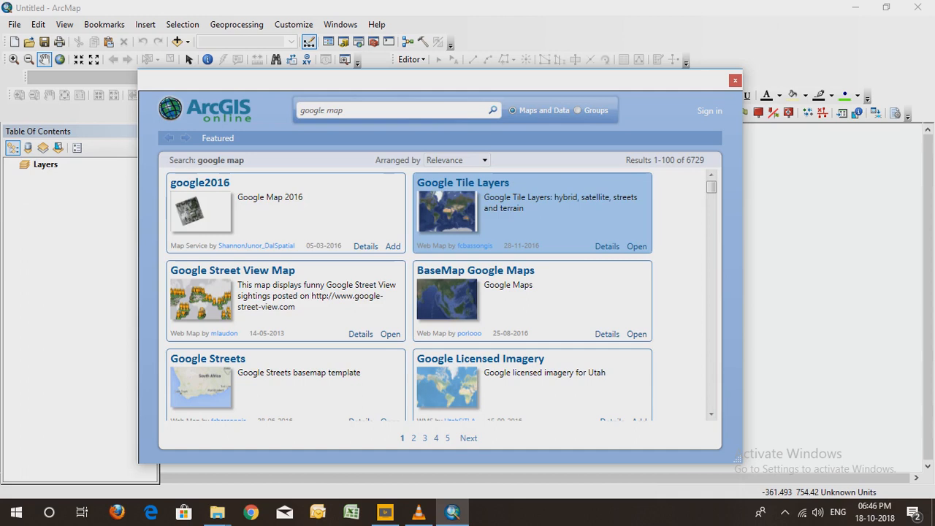
click(637, 247)
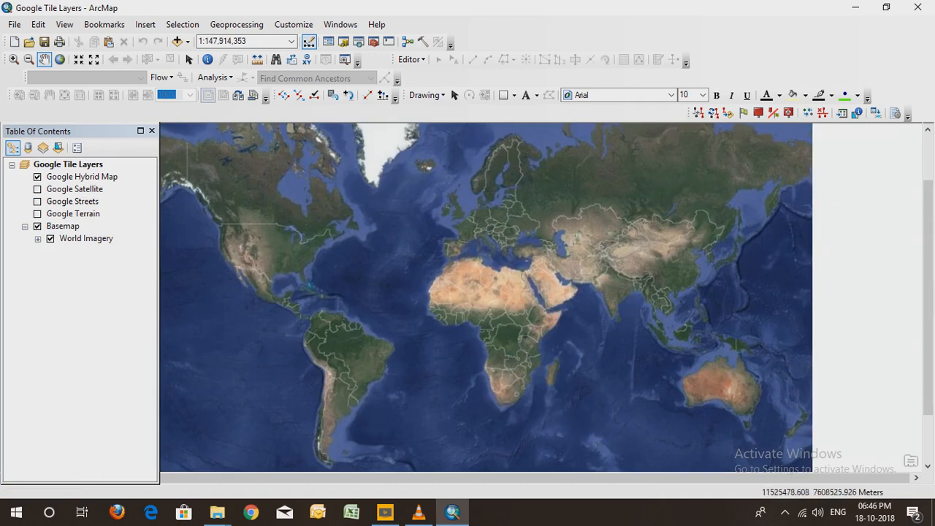
Bring the map from the world view to the city of Dehradun in Uttarakhand, India, at a scale of 1:100,000
drag(632, 289, 575, 303)
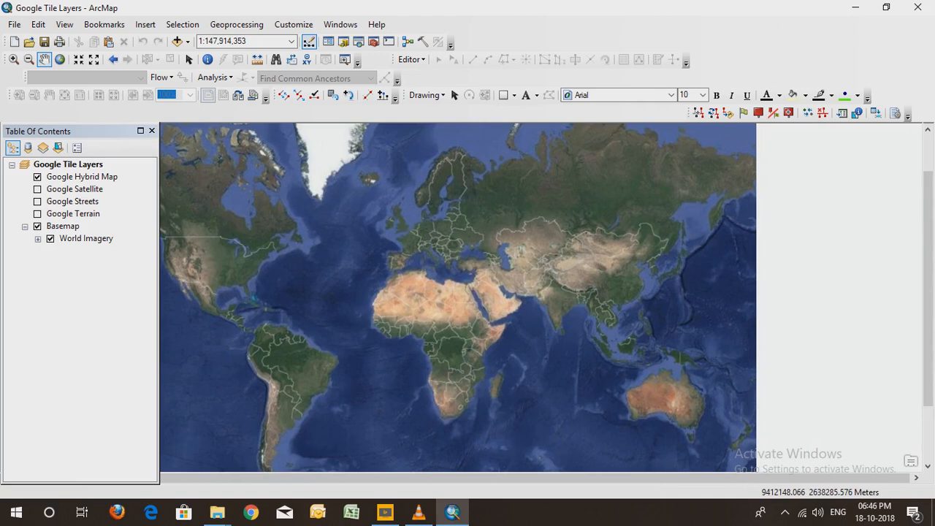
scroll(438, 285, down, 1)
scroll(453, 288, up, 6)
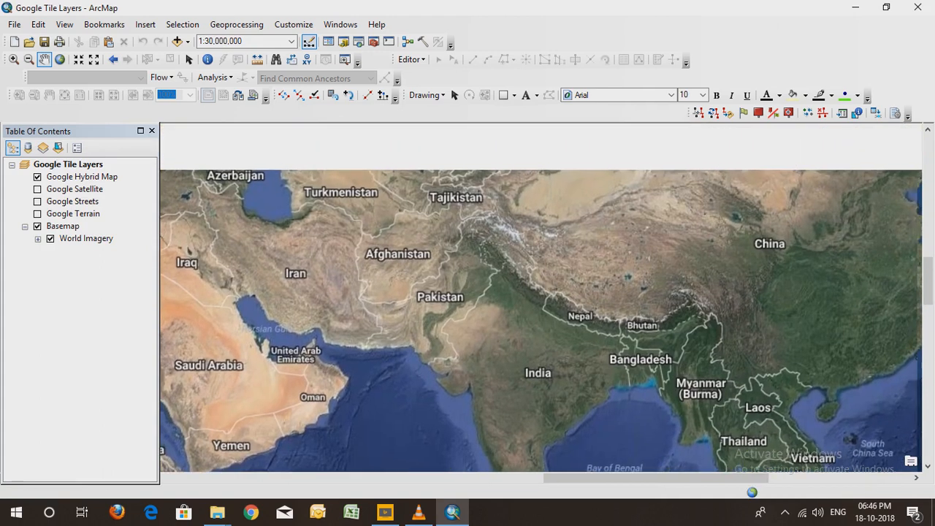
scroll(457, 285, up, 8)
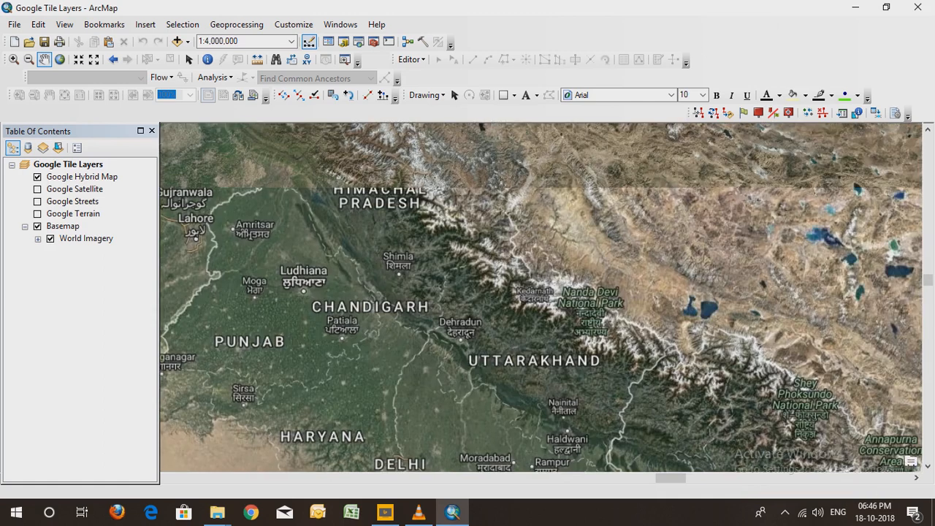
scroll(447, 292, up, 5)
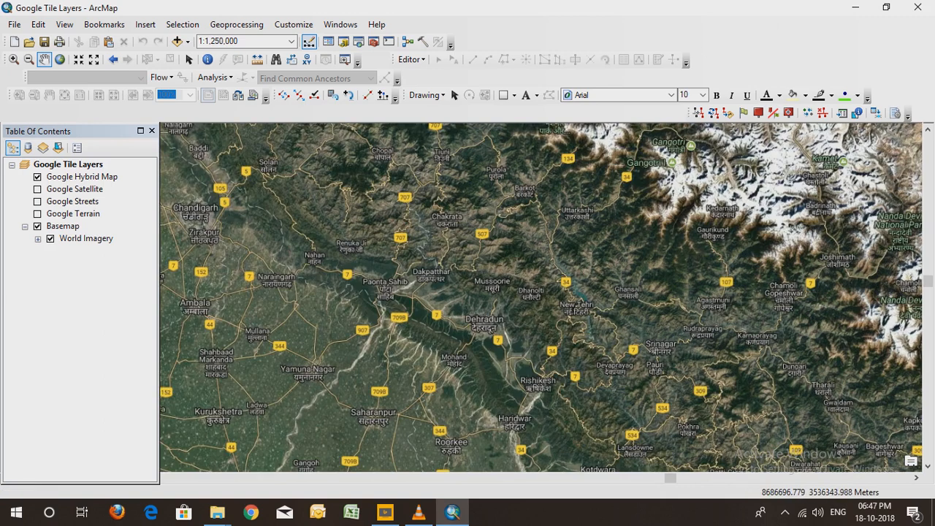
scroll(482, 329, up, 3)
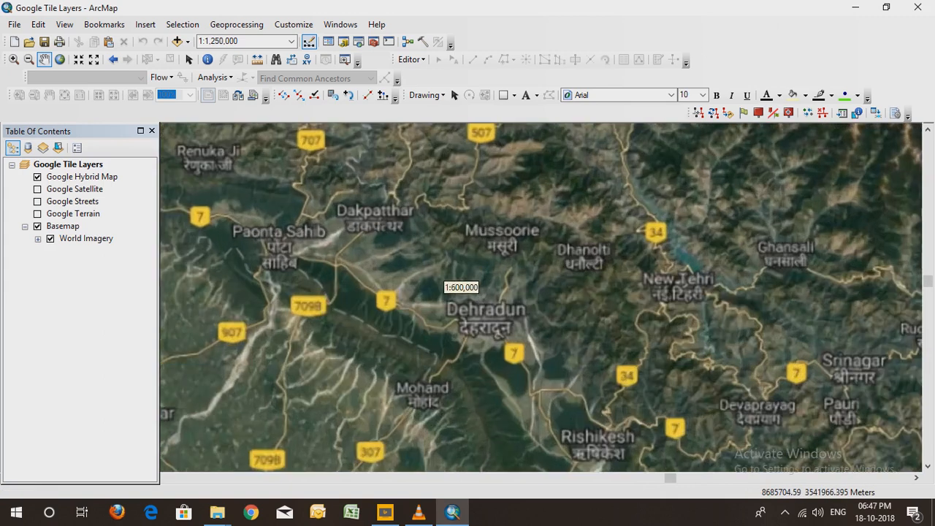
scroll(485, 330, up, 2)
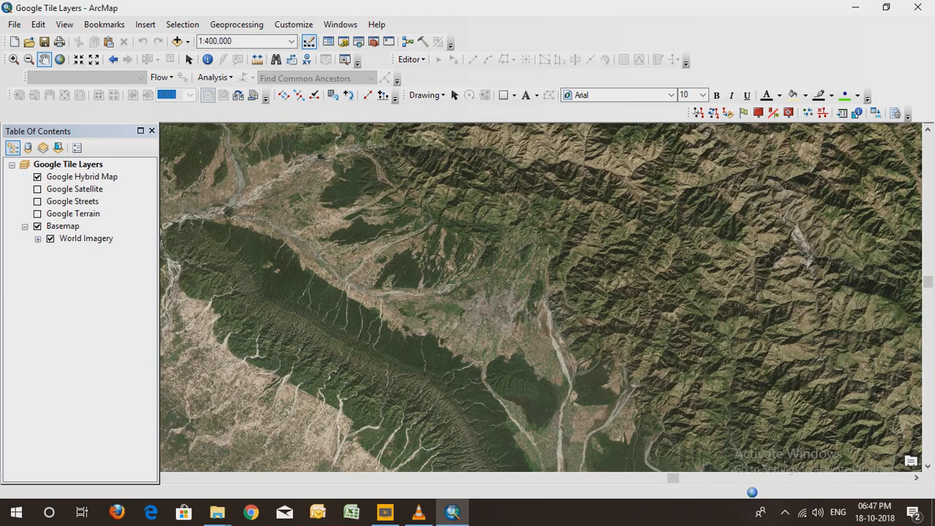
scroll(457, 285, up, 1)
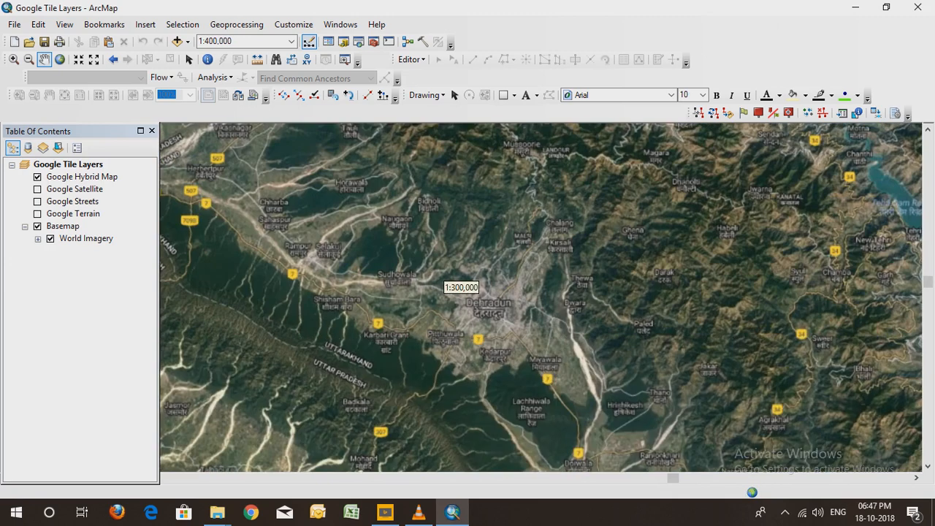
scroll(438, 282, up, 5)
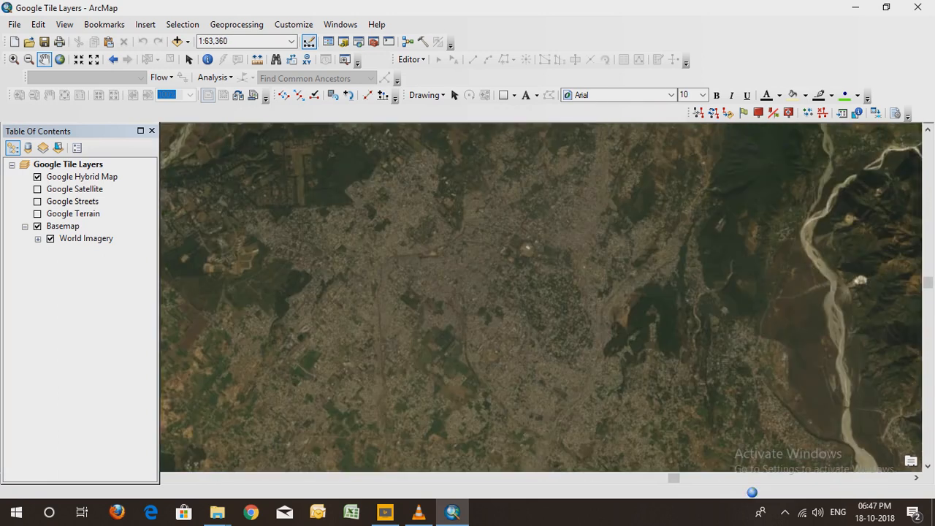
scroll(446, 161, down, 1)
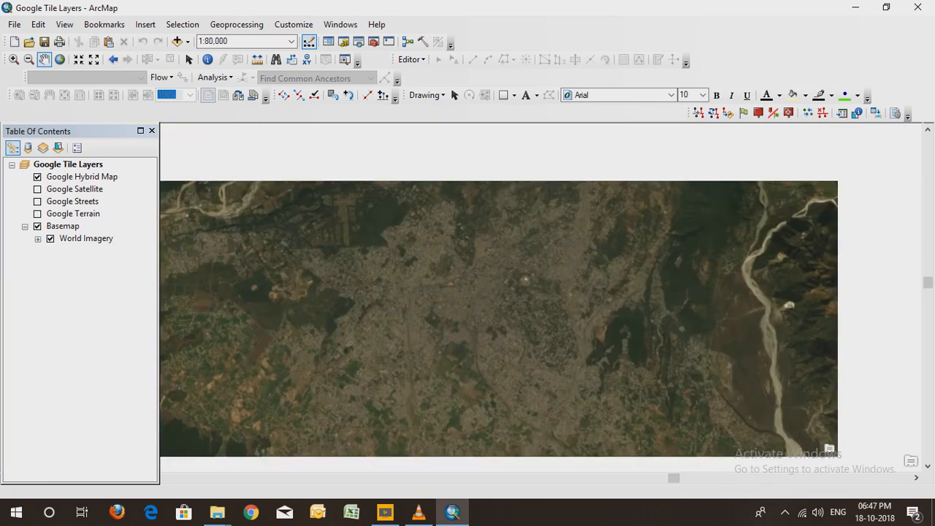
scroll(442, 281, down, 1)
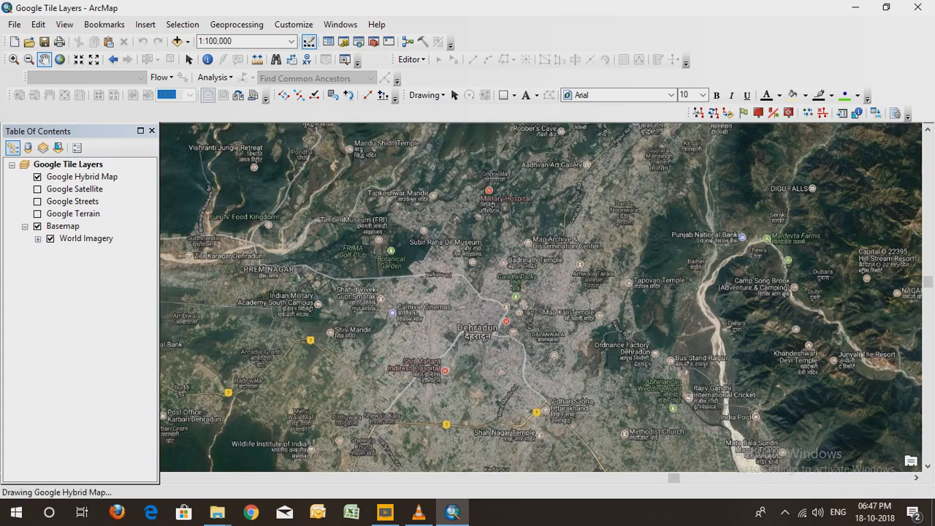
drag(516, 412, 501, 362)
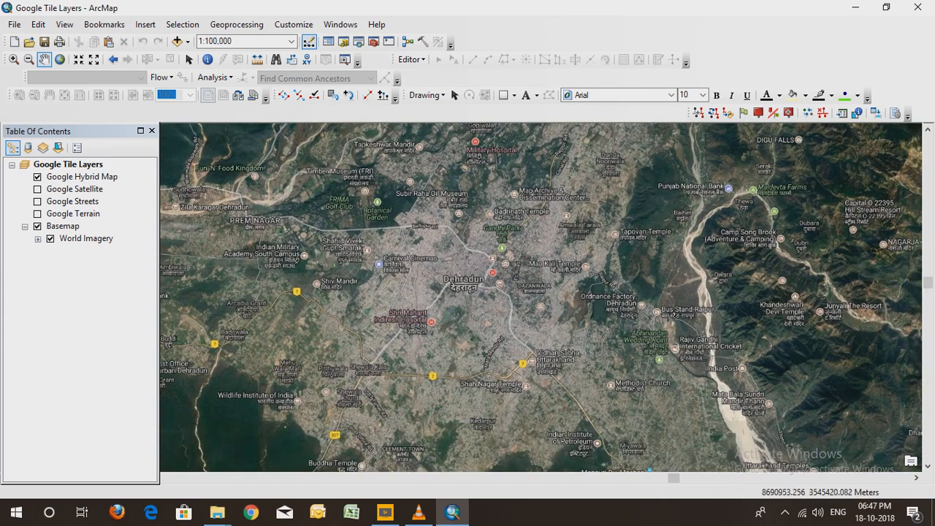
drag(555, 385, 541, 349)
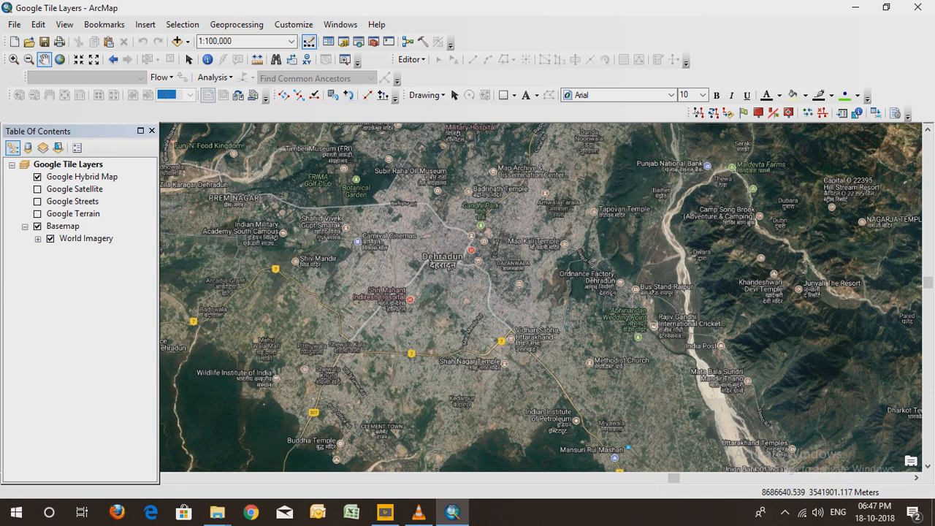
drag(441, 328, 471, 313)
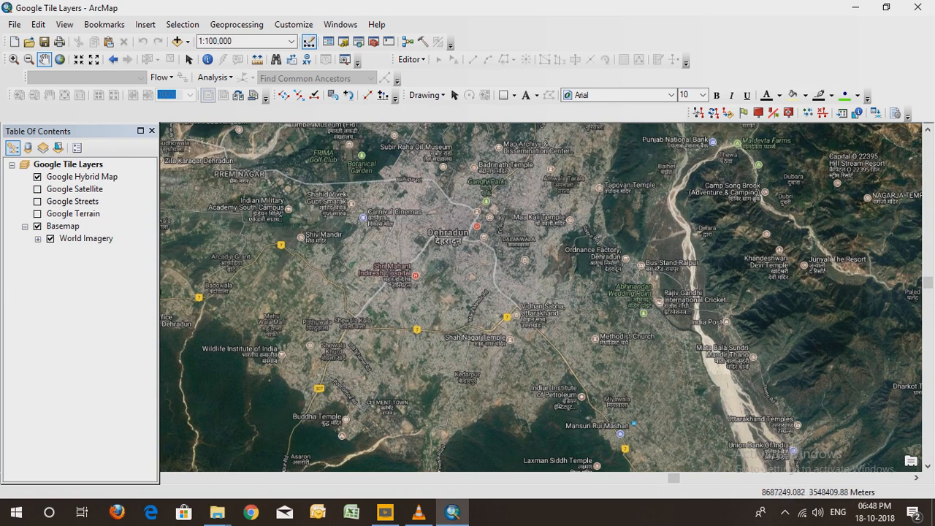
drag(411, 246, 399, 263)
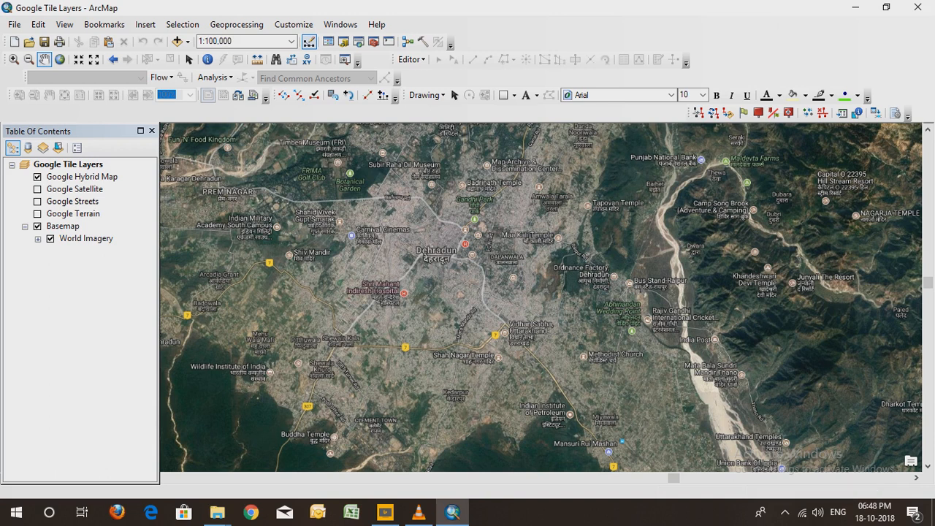
drag(453, 305, 446, 313)
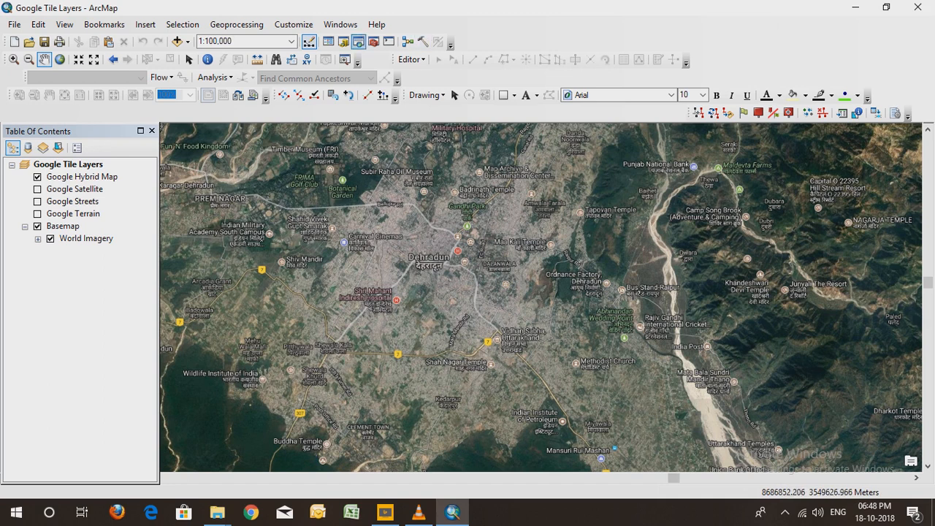
Open the Catalog window and move it away from the centre of the map
click(343, 42)
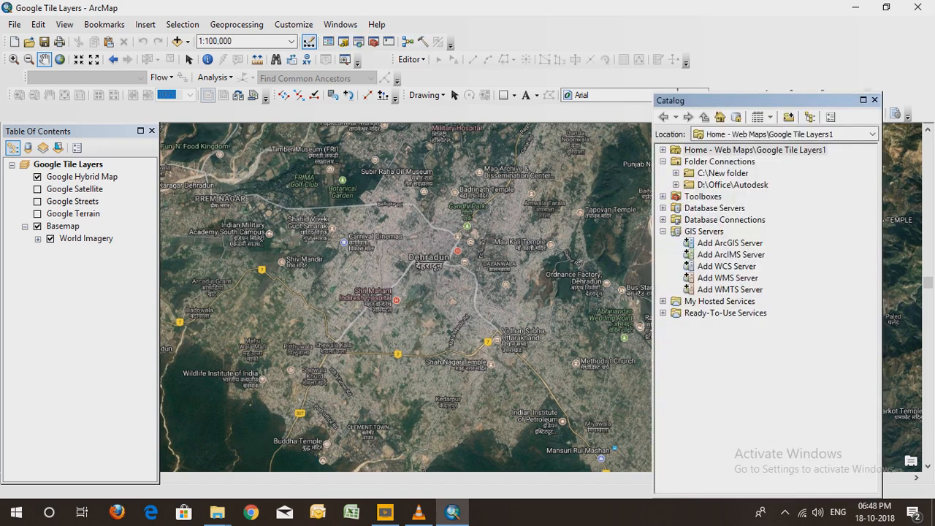
drag(763, 100, 819, 85)
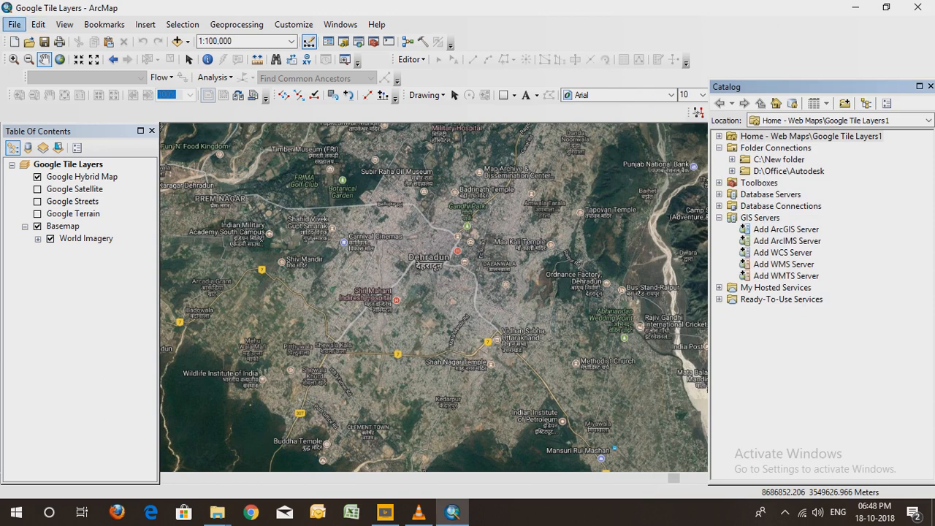
Save a copy of the map document as Dehradun in the map_documents folder
click(15, 25)
click(44, 86)
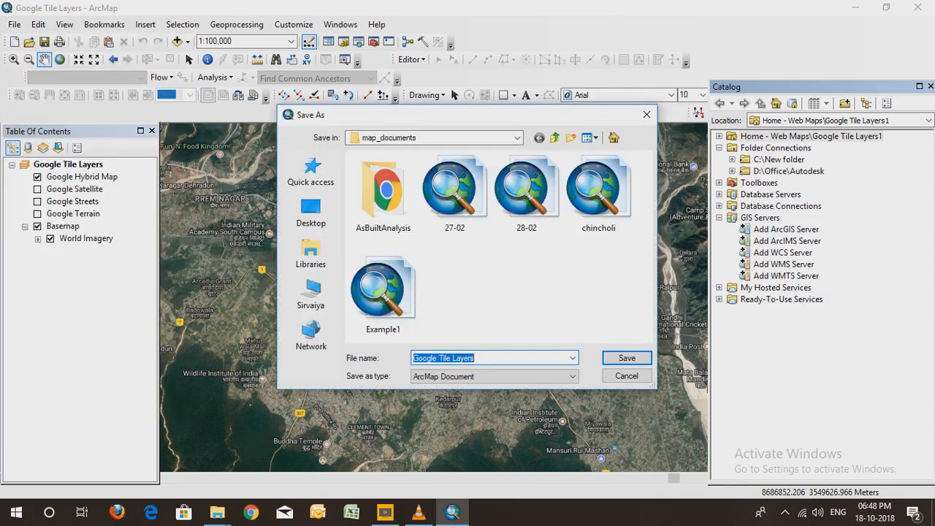
text(Dehra)
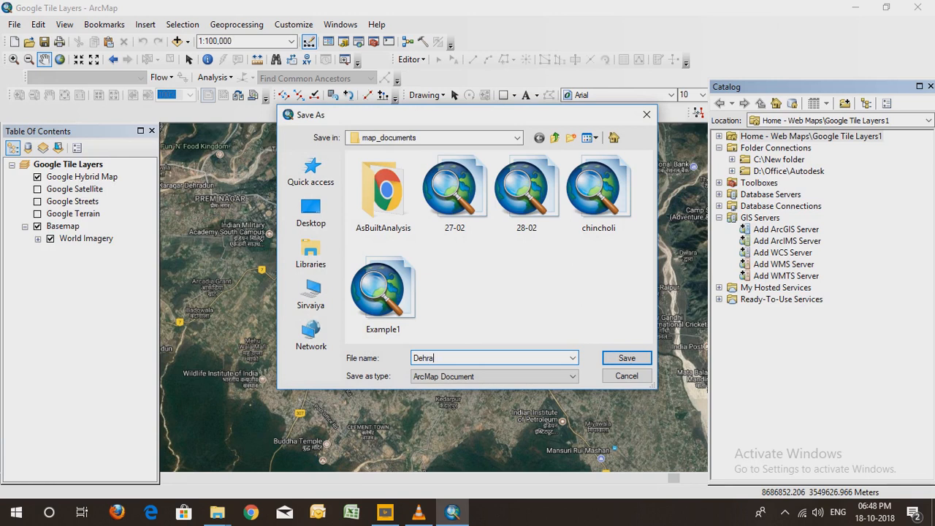
text(dun)
key(Return)
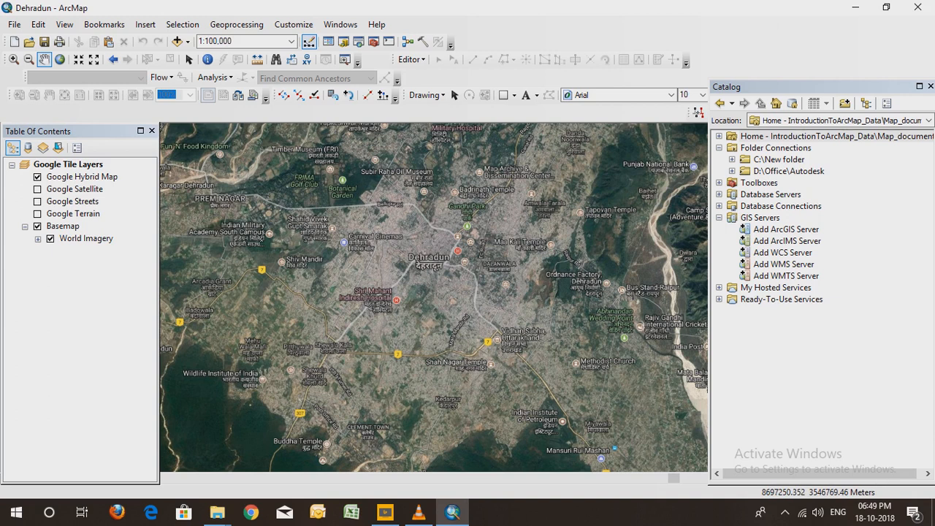
Start a new shapefile in the map_documents folder under D:\Office\Autodesk and set its feature type to Polyline
click(732, 171)
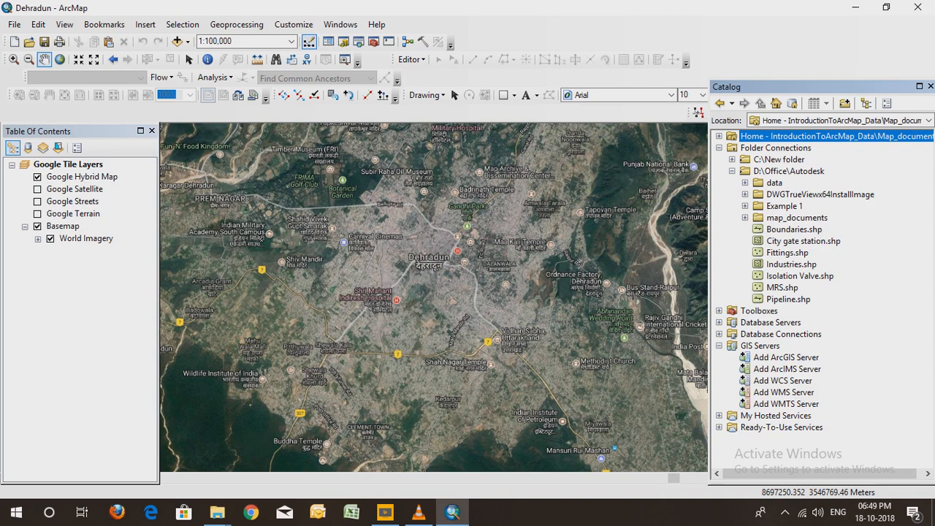
click(745, 218)
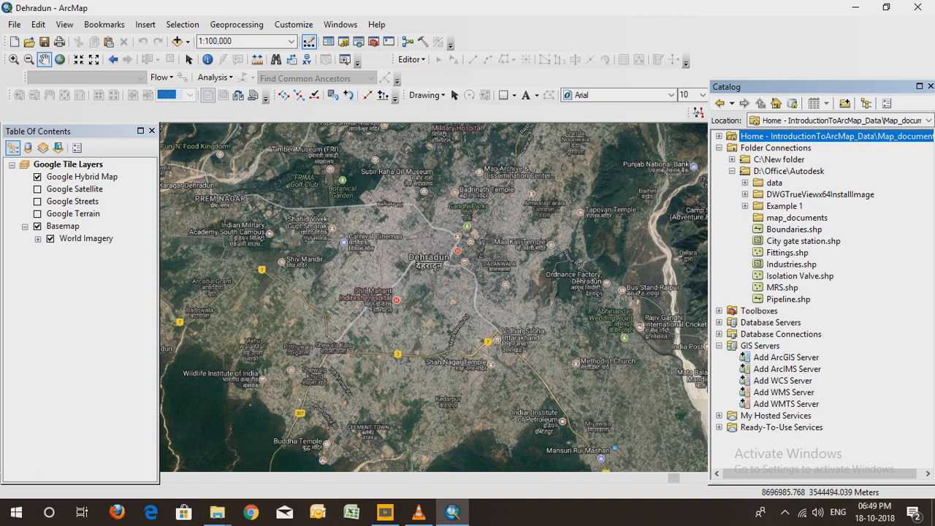
click(796, 218)
right_click(796, 217)
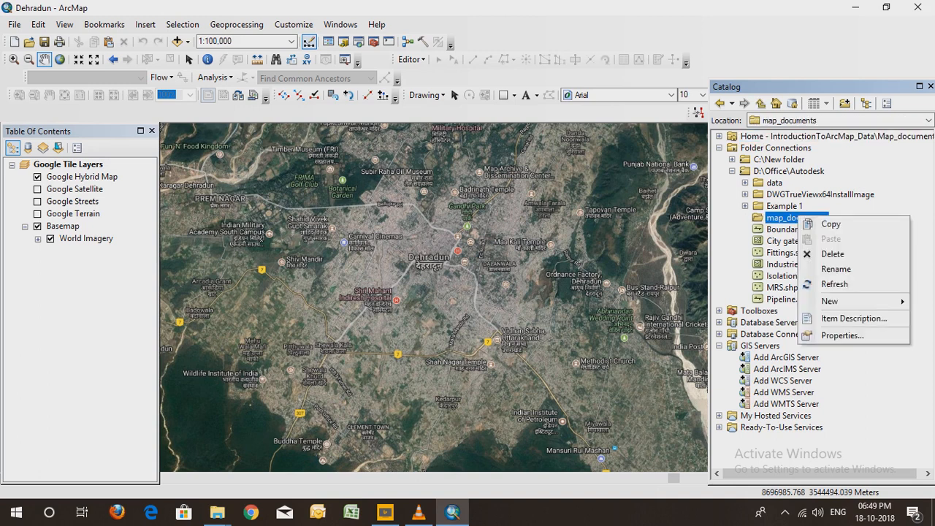
mouse_move(832, 301)
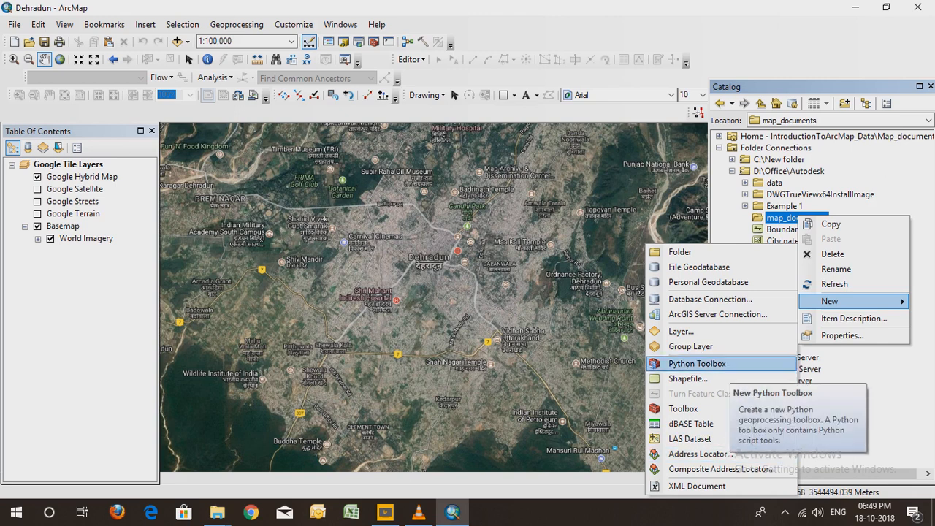
click(687, 378)
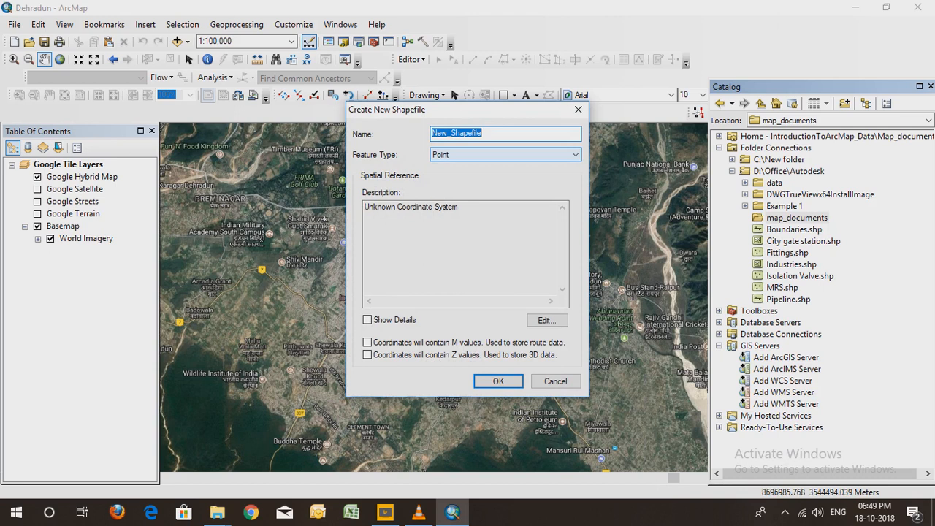
click(575, 155)
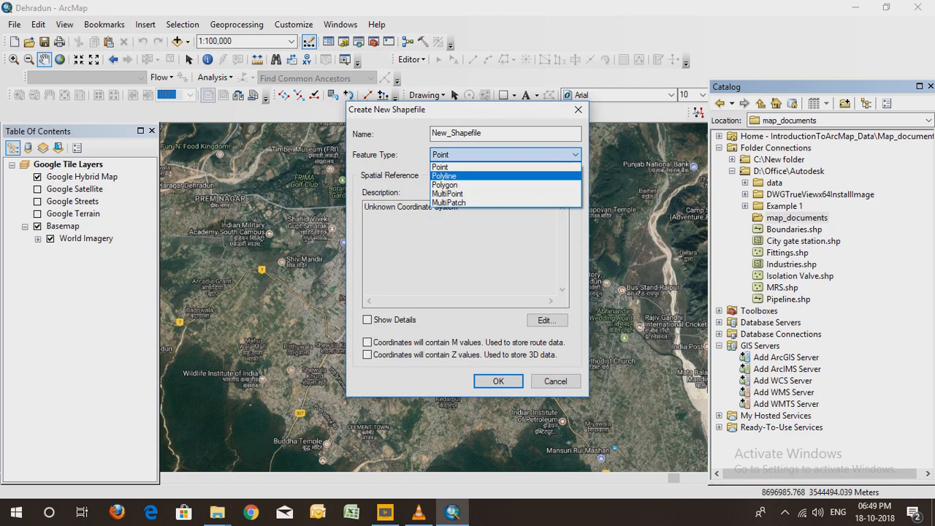
click(444, 176)
click(432, 226)
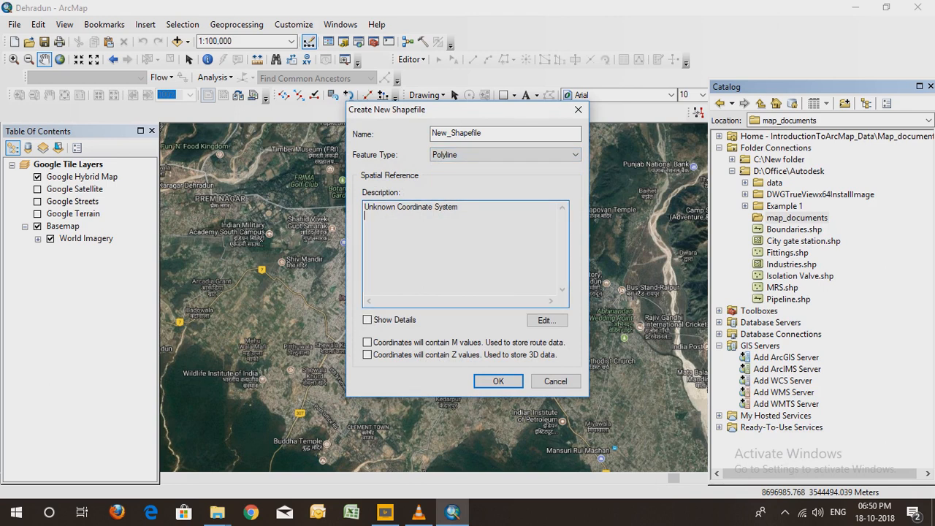
Set the new shapefile's coordinate system to WGS 1984 Web Mercator (auxiliary sphere)
click(547, 320)
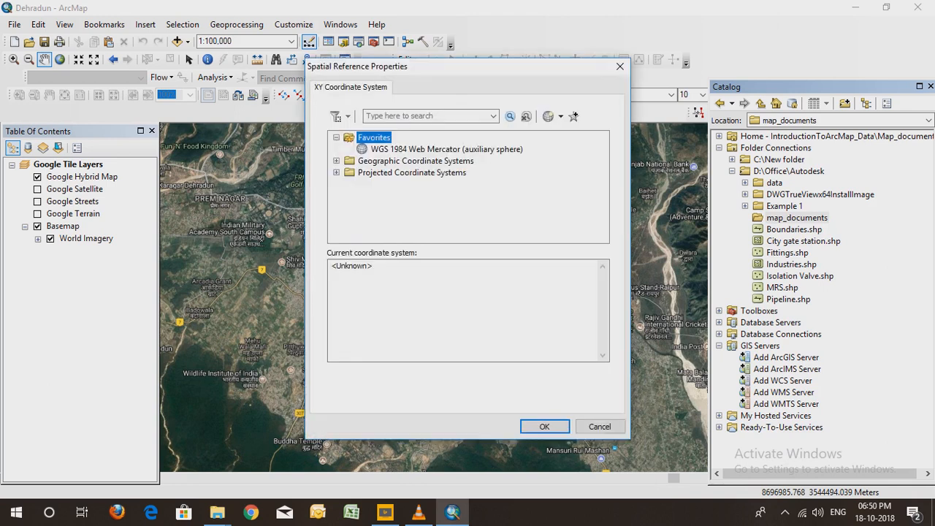
click(447, 149)
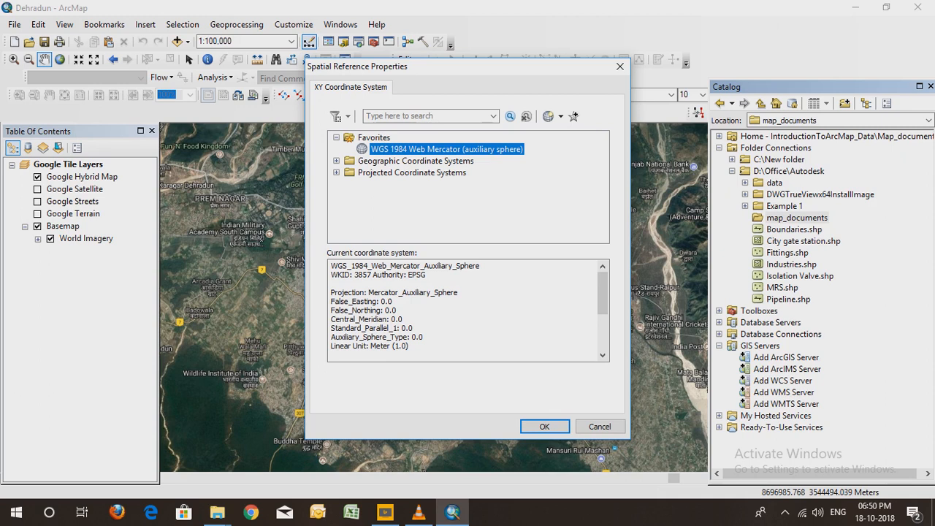
click(336, 161)
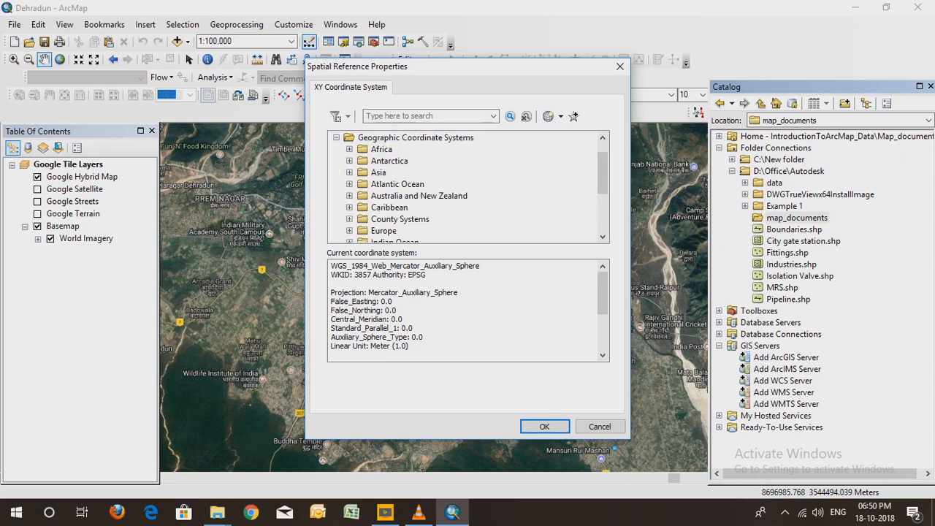
scroll(467, 187, down, 3)
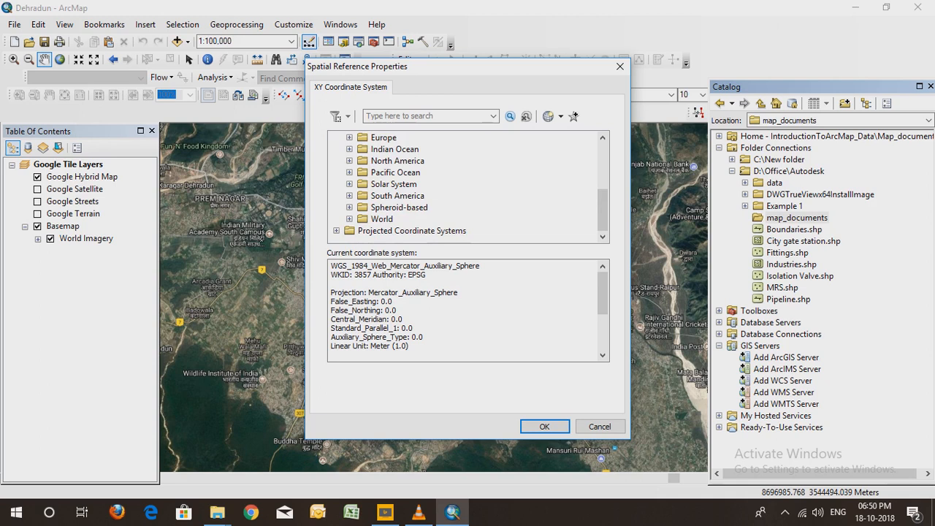
click(336, 230)
scroll(467, 187, down, 1)
scroll(467, 187, up, 7)
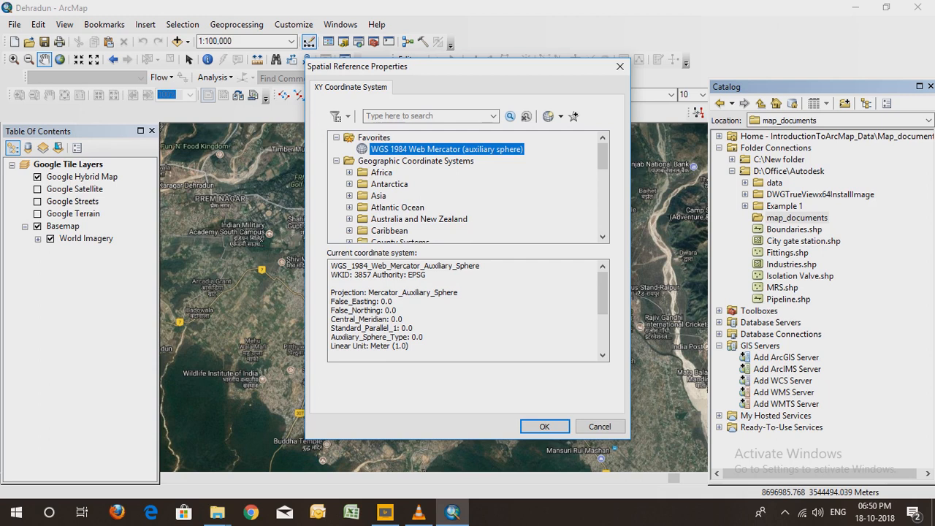
click(545, 426)
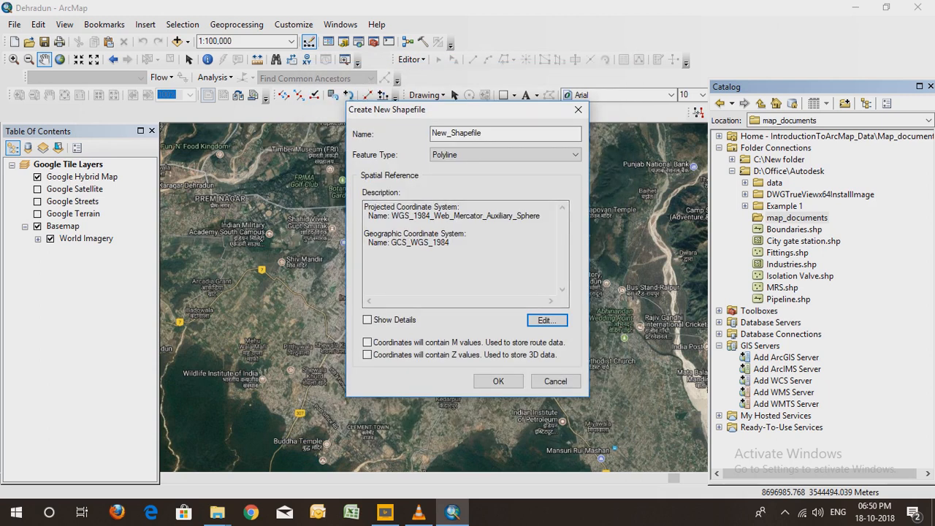
Name the new shapefile Pipeline, keep Polyline as its feature type, and create it
click(480, 133)
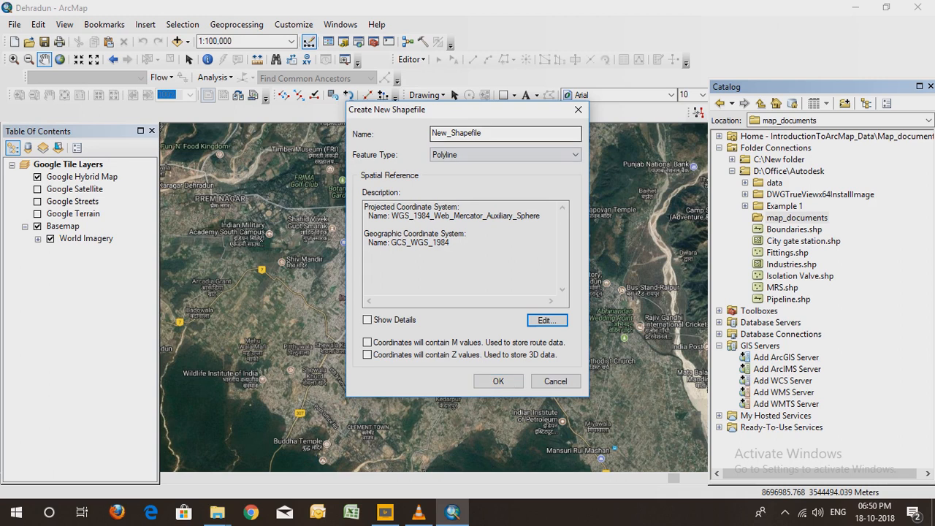
key(BackSpace)
key(BackSpace)
key(BackSpace)
key(BackSpace)
key(BackSpace)
key(BackSpace)
key(BackSpace)
key(BackSpace)
key(BackSpace)
key(BackSpace)
key(BackSpace)
key(BackSpace)
key(BackSpace)
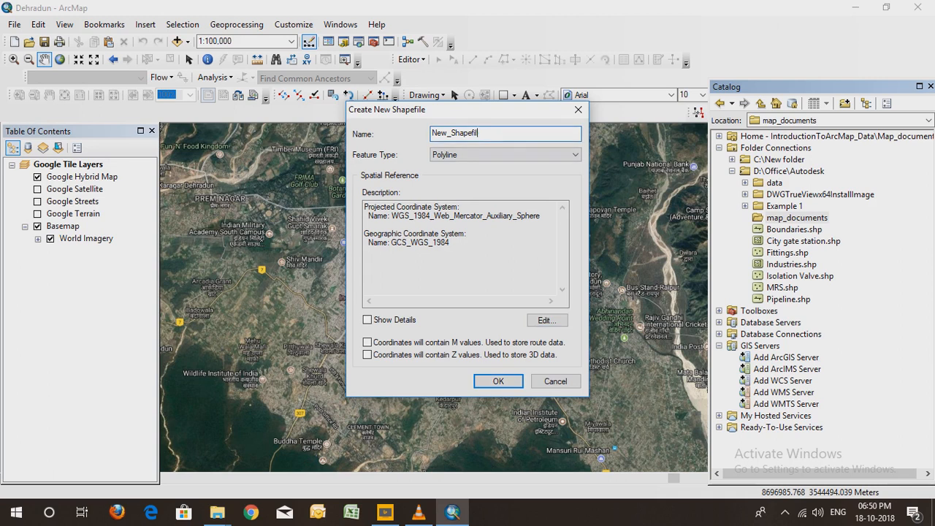
text(Pipiline)
click(444, 132)
key(BackSpace)
text(e)
click(505, 155)
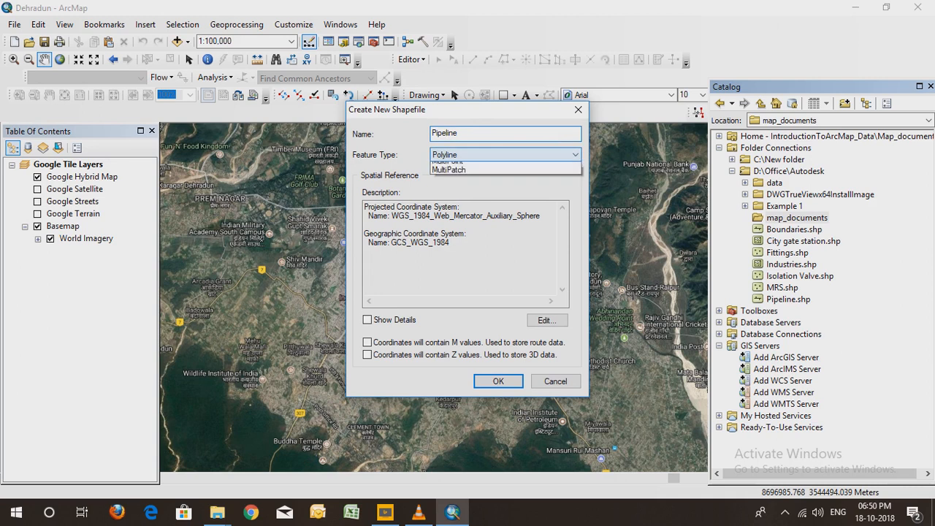
click(467, 176)
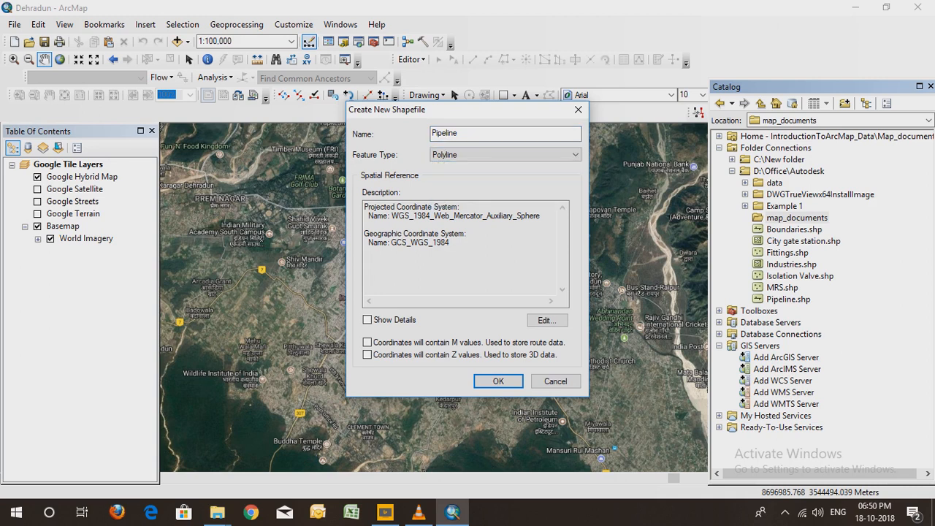
click(498, 381)
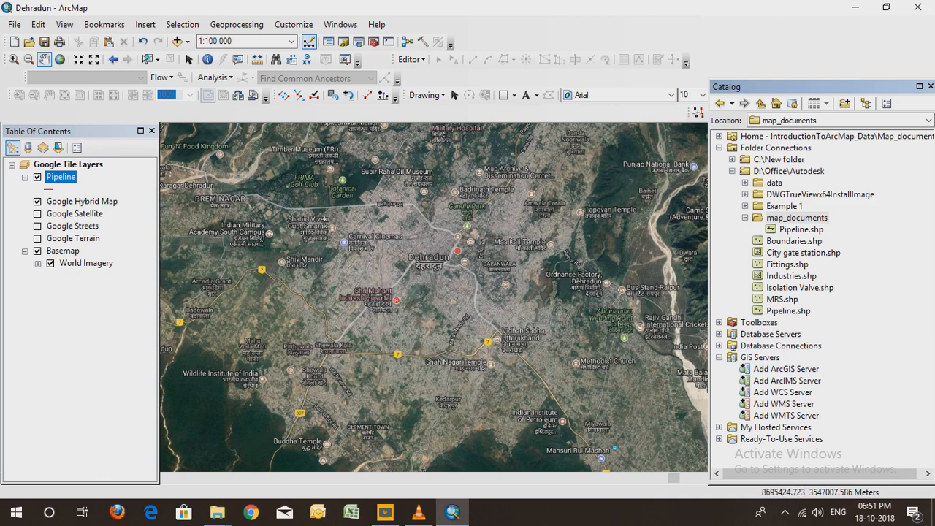
Open the shapefile properties of Pipeline.shp in the map_documents folder at its list of fields
click(802, 229)
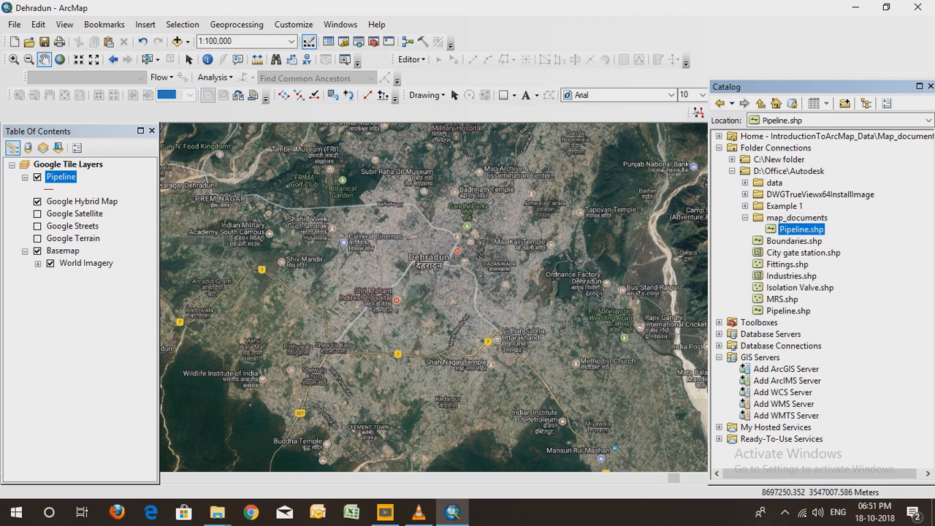
right_click(801, 229)
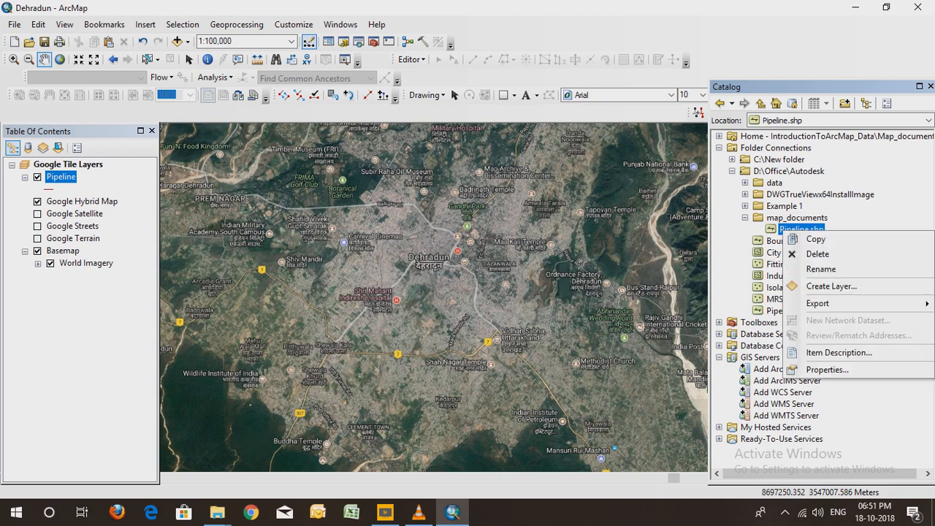
click(804, 368)
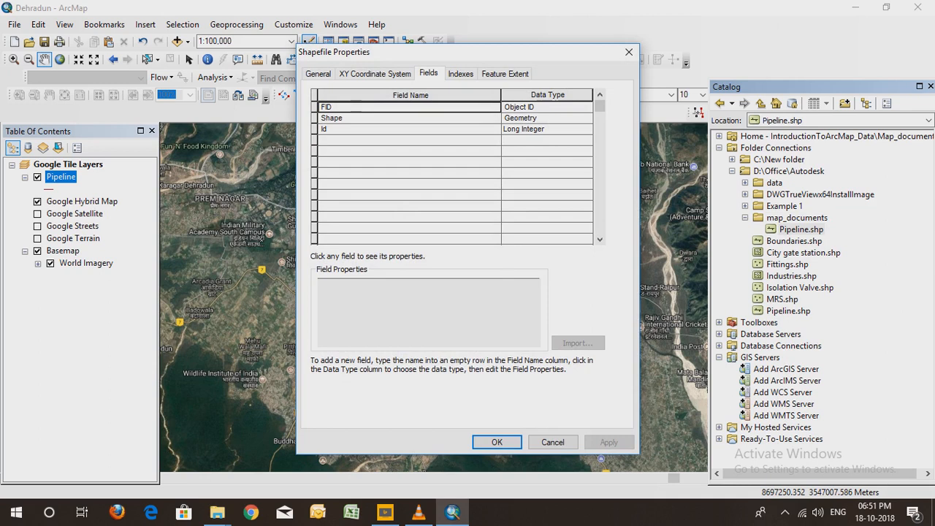
click(547, 94)
click(422, 95)
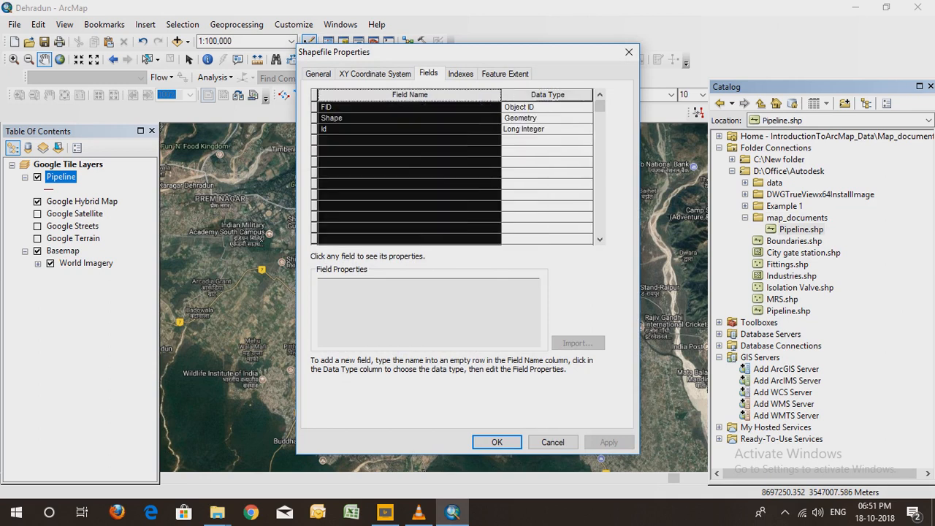
click(409, 140)
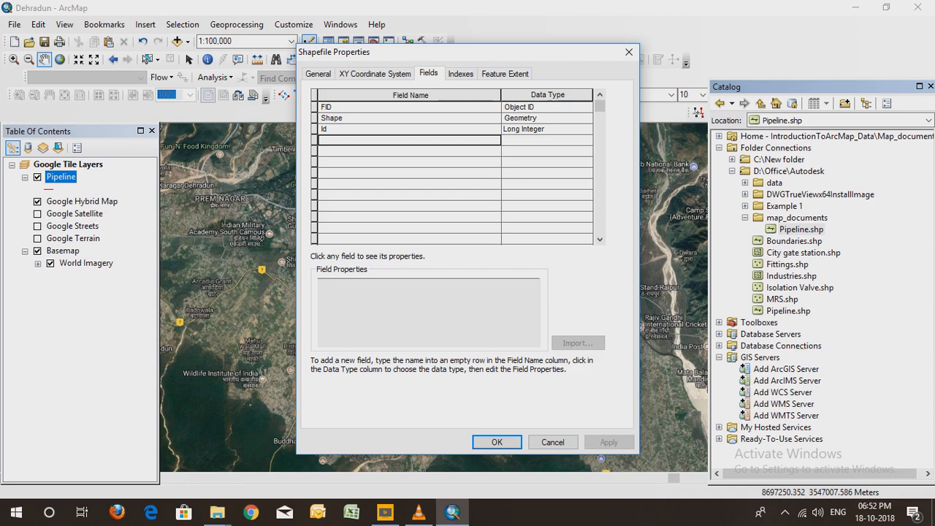
click(409, 151)
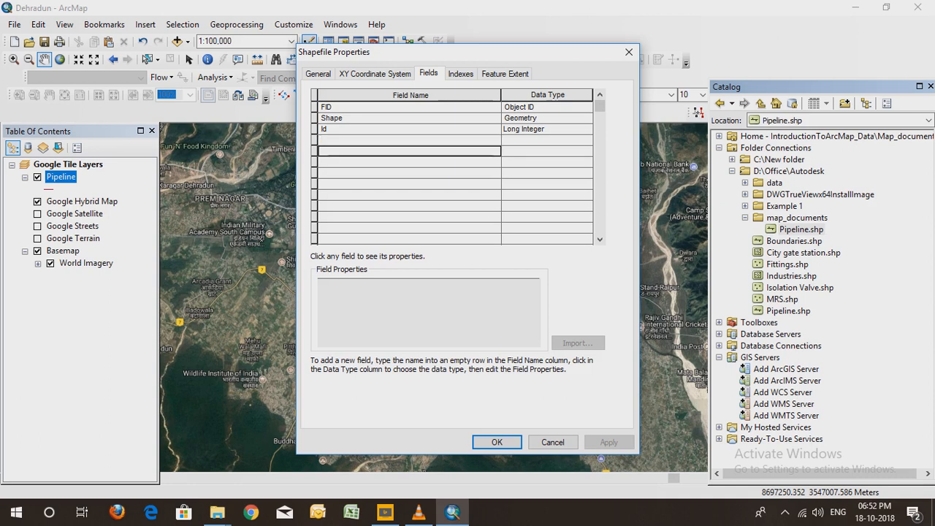
click(409, 162)
click(409, 173)
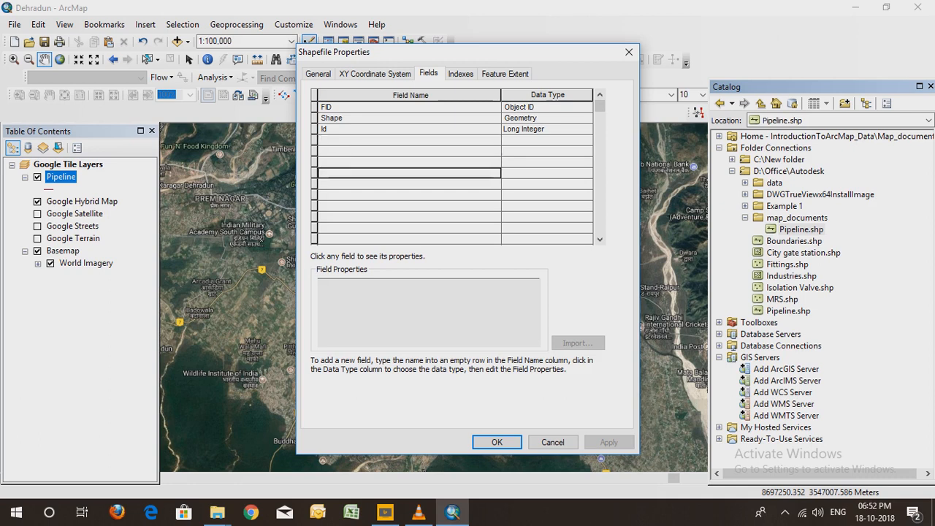
click(409, 184)
click(409, 195)
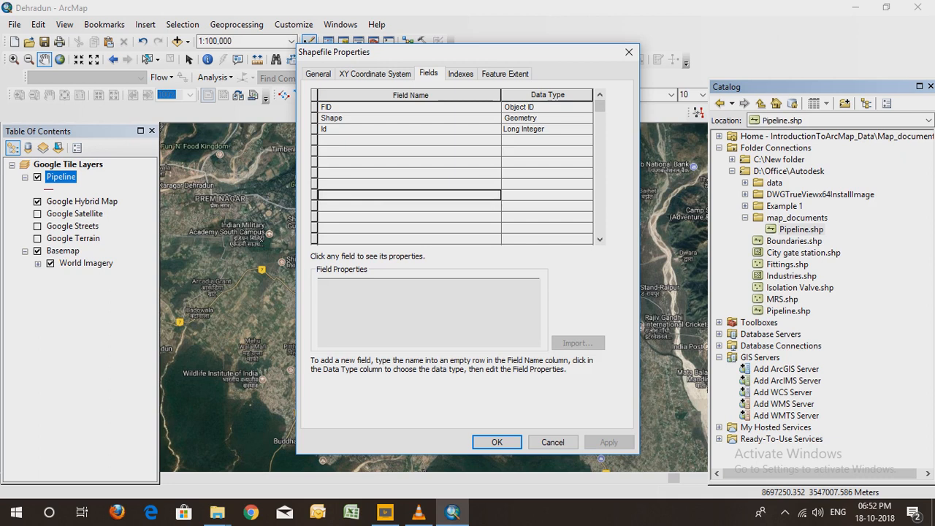
Add three fields named Diameter, Thickness and Date_OF_installation below the Id field of the Pipeline shapefile
click(409, 140)
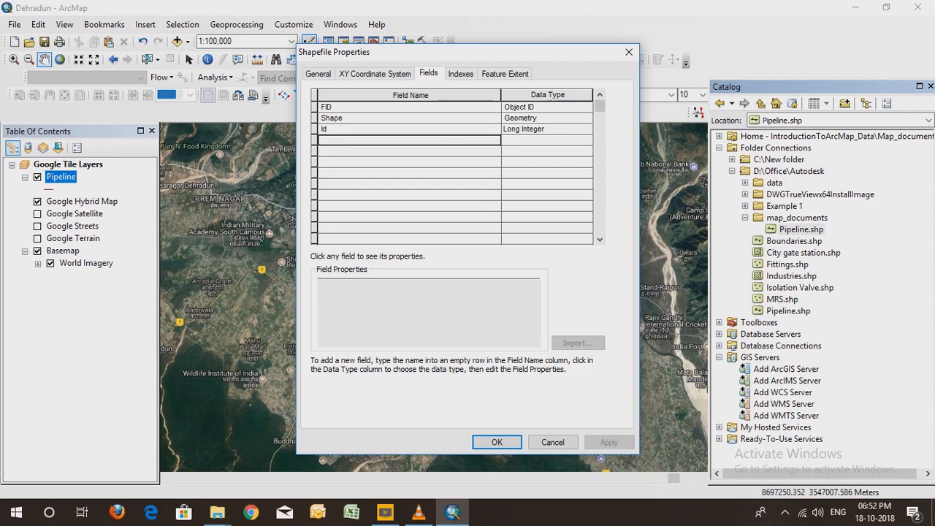
text(Diam)
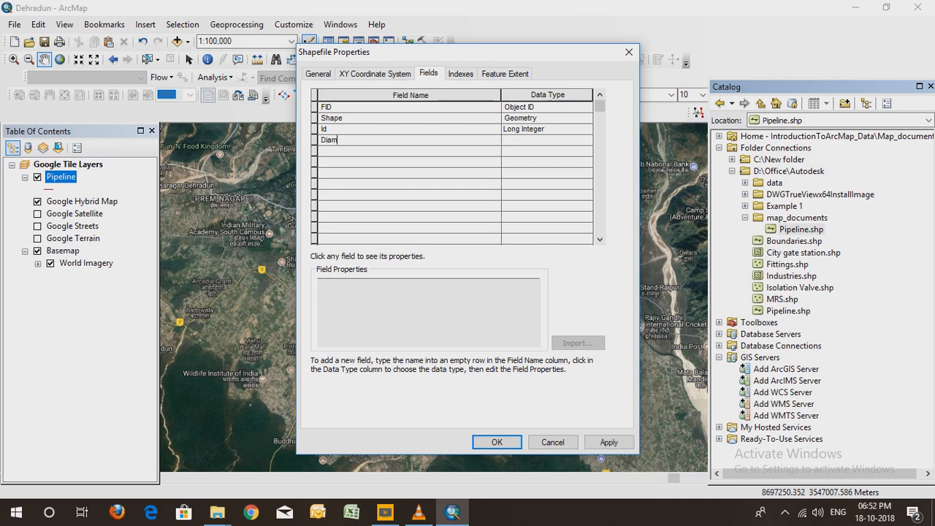
text(eter)
key(Return)
text(Thickness)
key(Return)
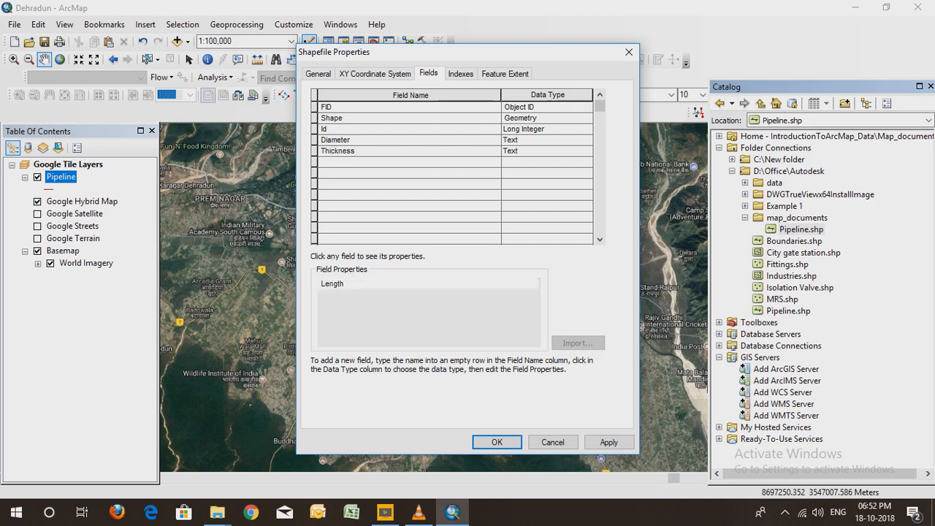
key(Down)
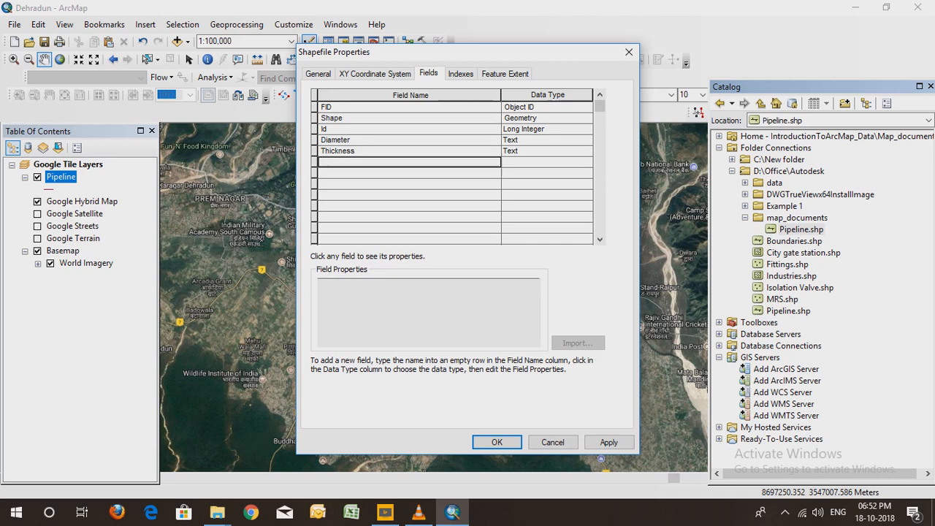
text(Date)
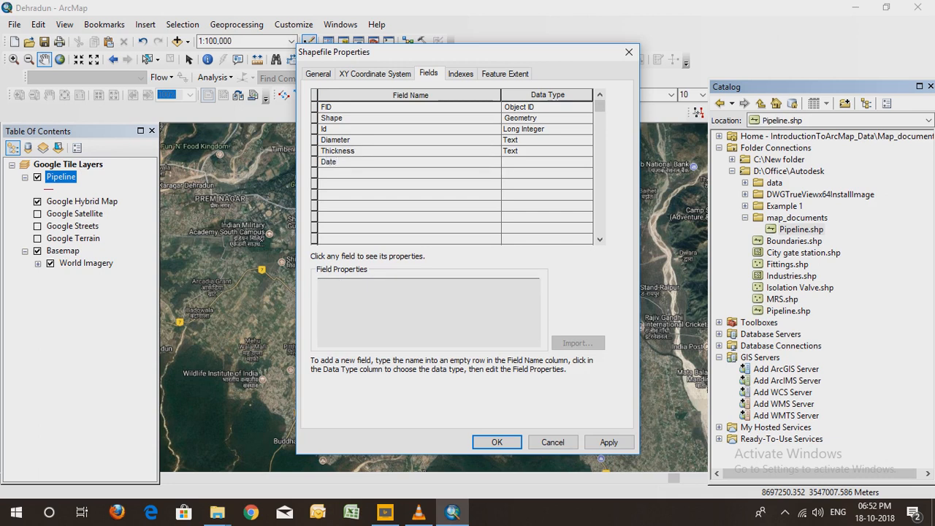
text(_OF_installation)
Set the data type of the Diameter and Thickness fields to Long Integer and of Date_OF_installation to Date
click(555, 139)
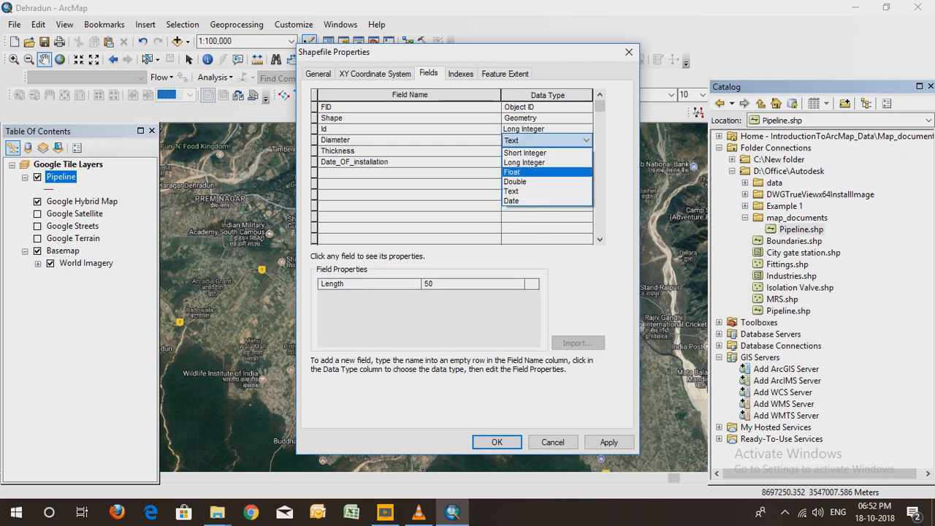
click(537, 162)
click(546, 151)
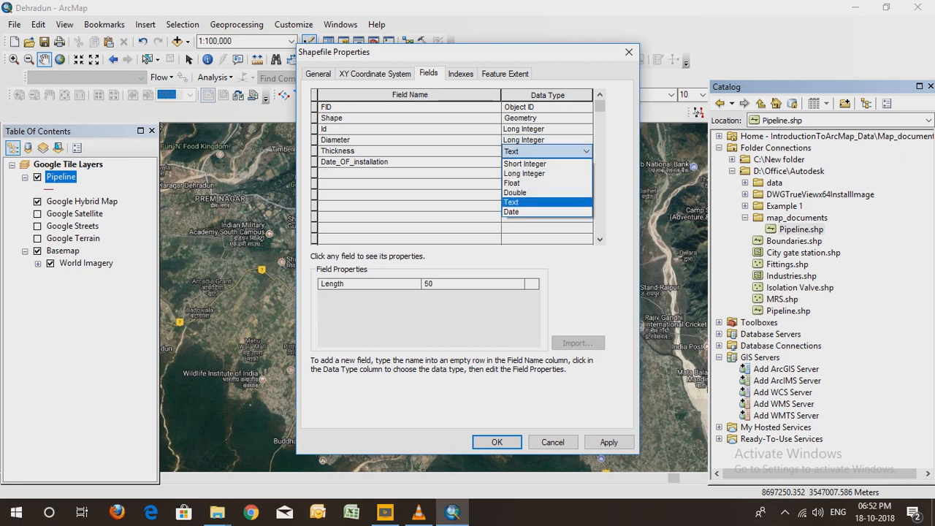
click(523, 174)
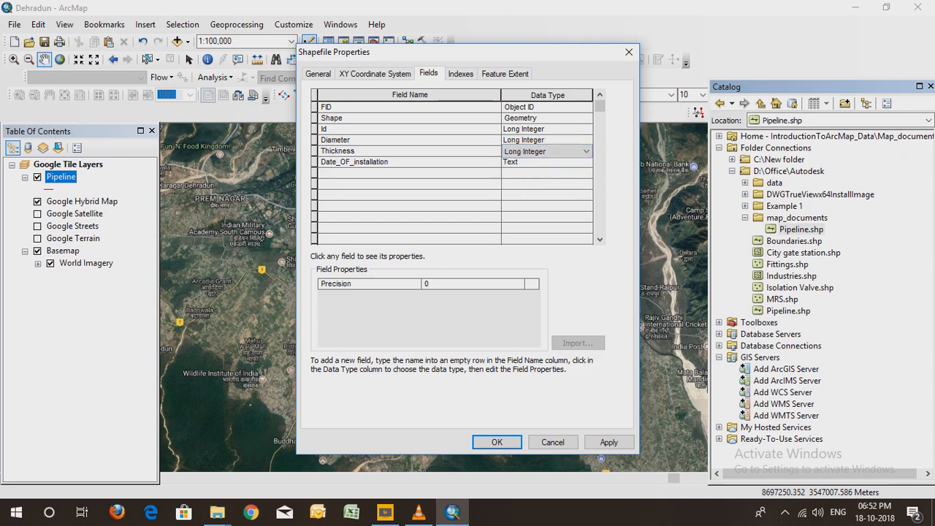
click(546, 162)
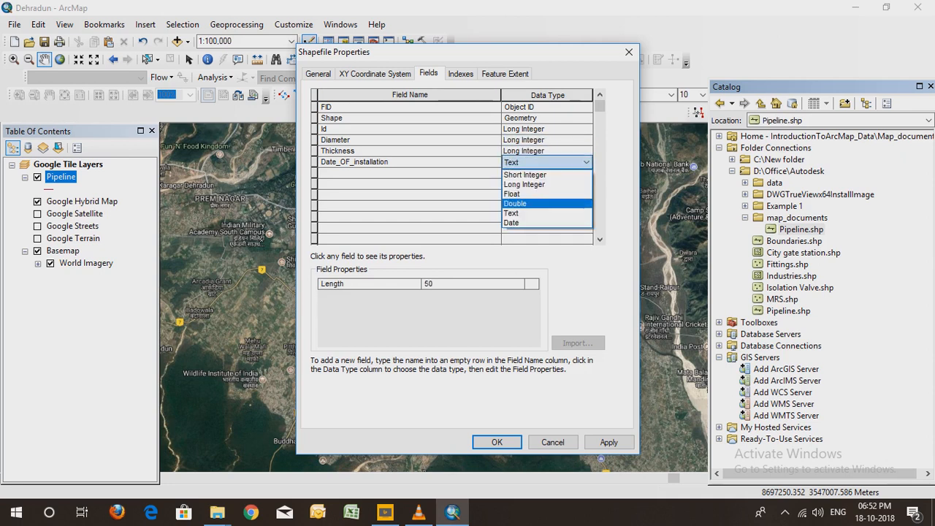
click(512, 223)
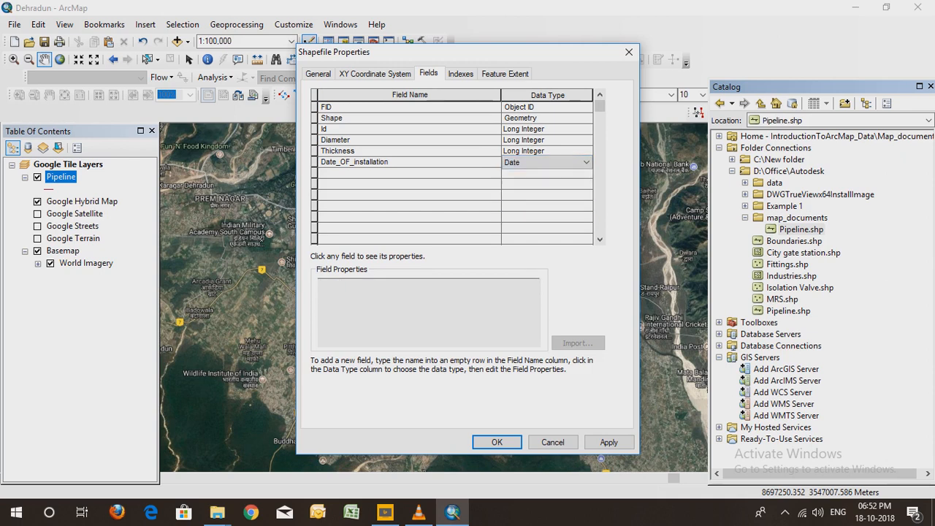
Add a field named Name of contractor with the Text data type below Date_OF_installation
click(401, 174)
text(Na)
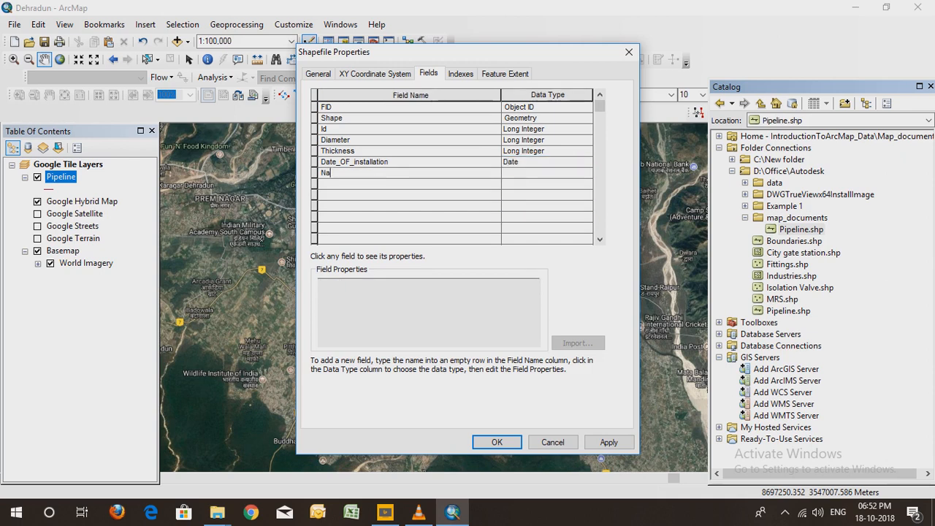
text(me of contractor)
click(546, 173)
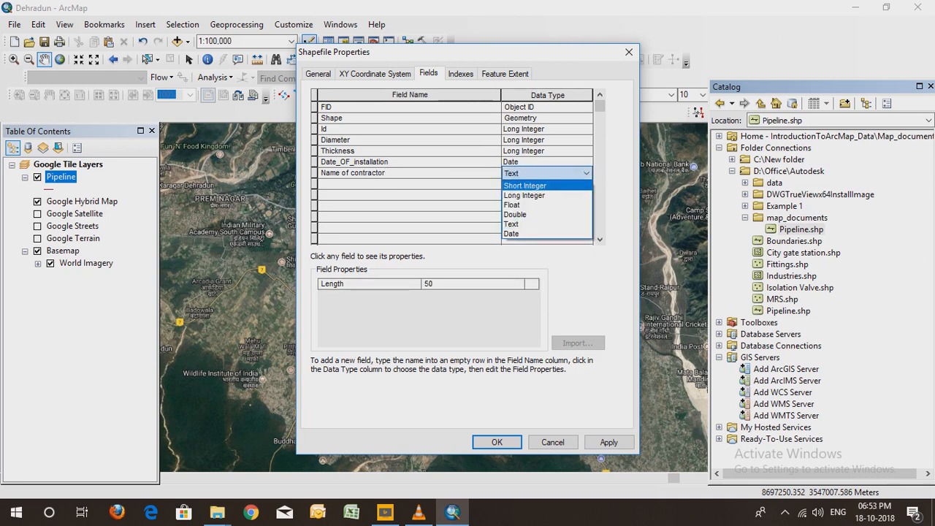
click(547, 224)
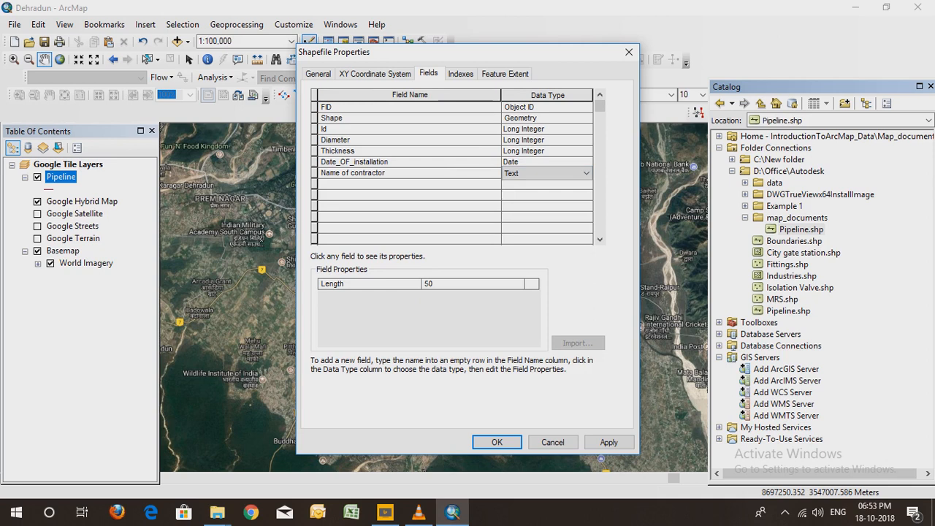
Add a Text field named Remarks and apply the new fields, accepting the automatic renaming to Date_OF_in and Name_of_co
click(409, 184)
text(Remarks)
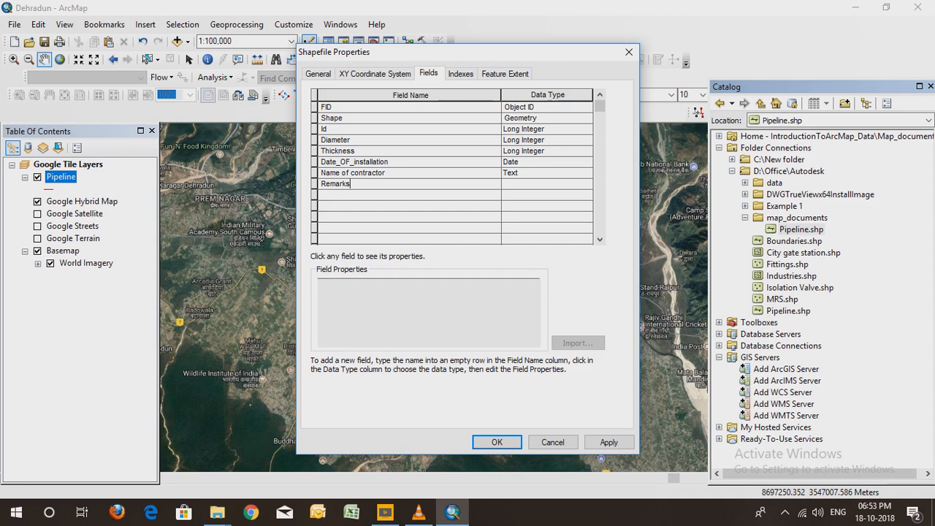
click(546, 184)
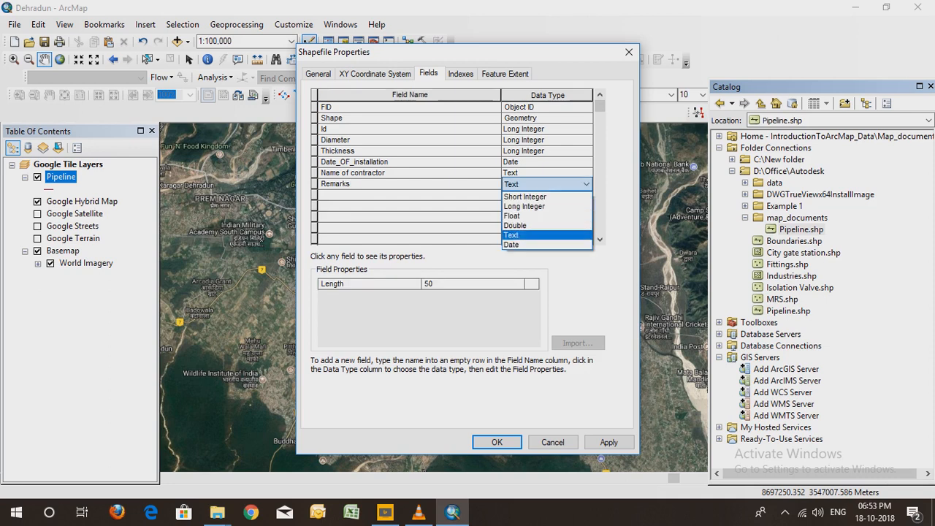
click(540, 235)
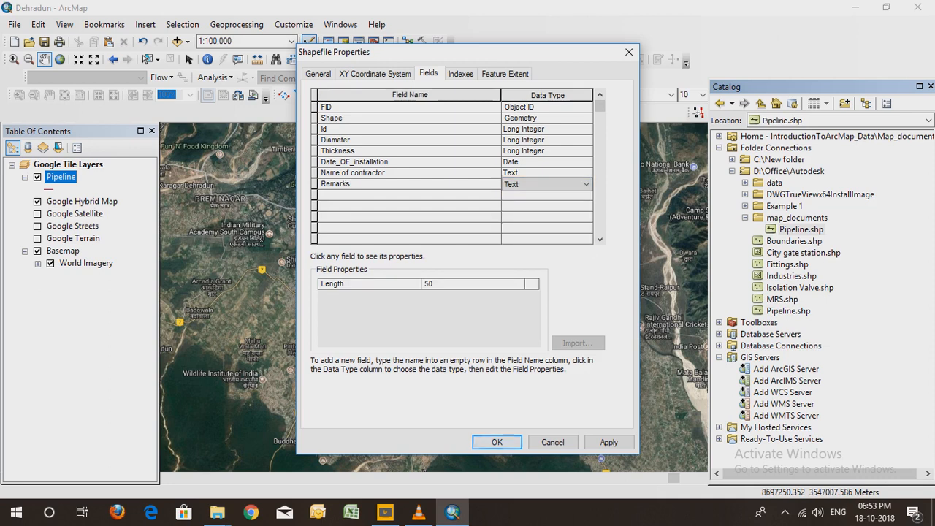
click(609, 441)
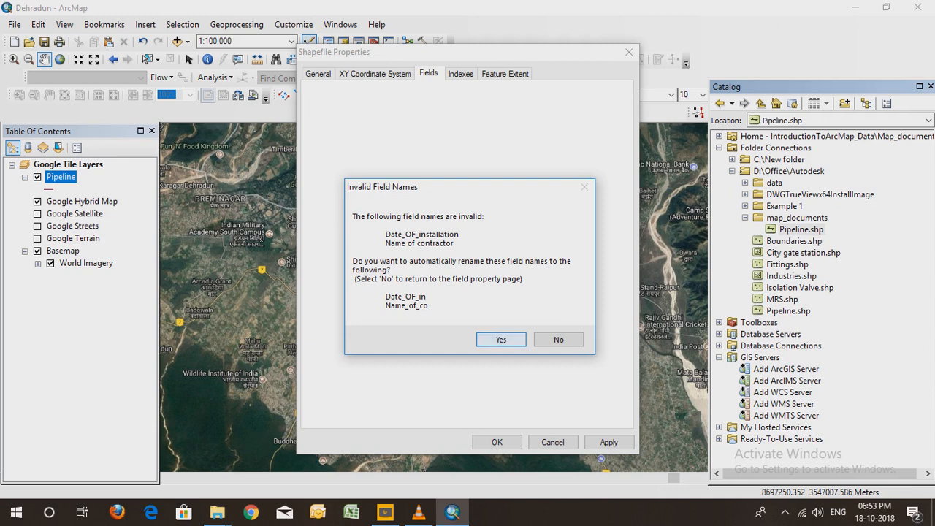
key(Return)
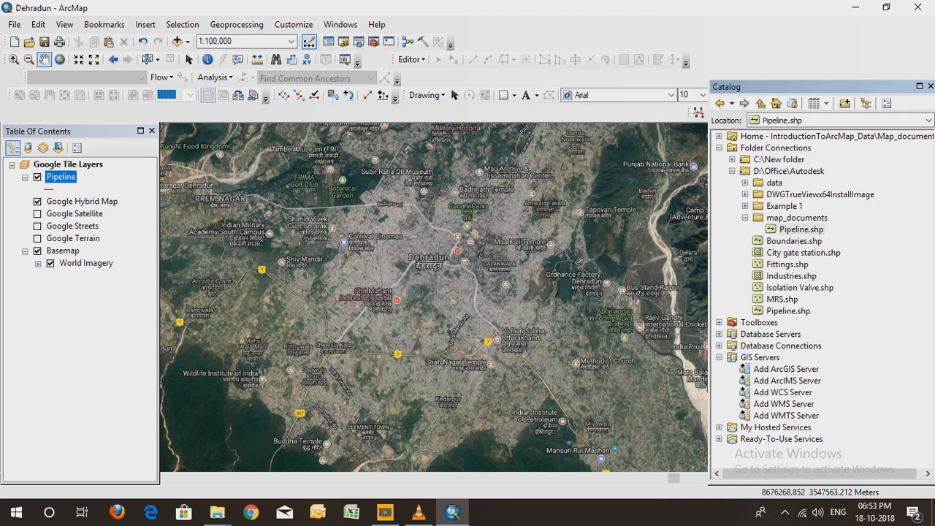
Open the Pipeline layer's attribute table to check its field columns, and close it
right_click(61, 178)
click(109, 216)
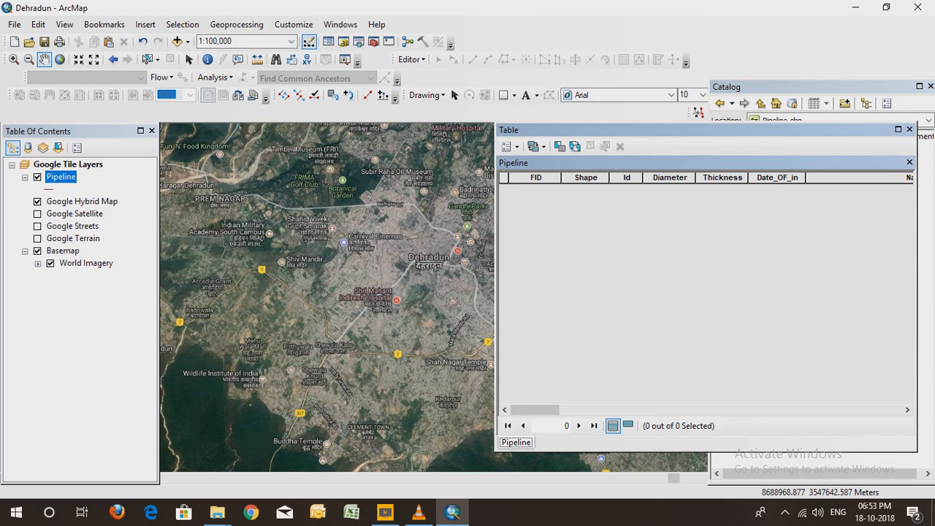
drag(555, 129, 474, 290)
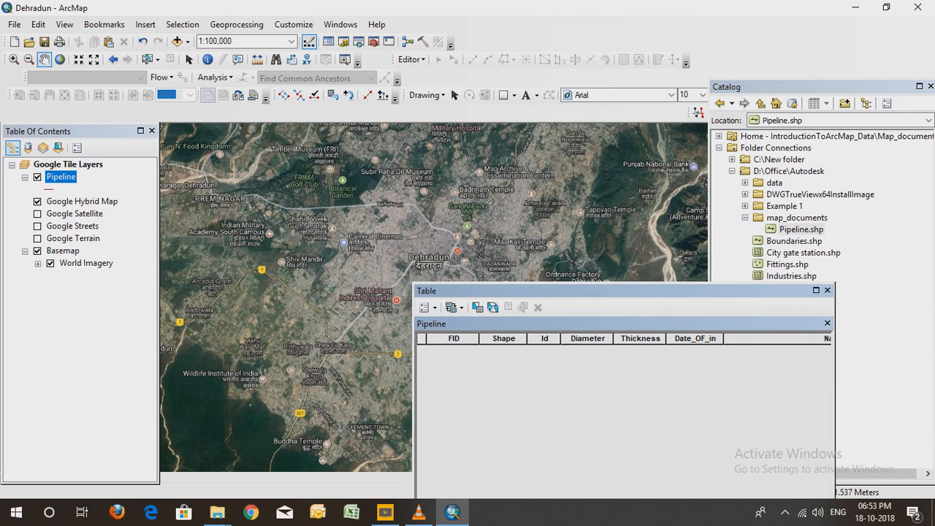
click(827, 290)
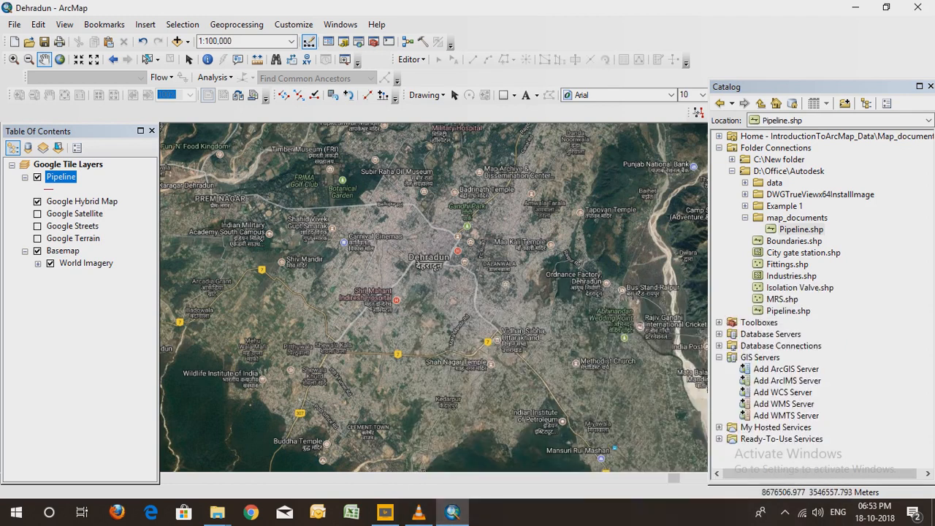
Symbolize the Pipeline layer by unique-value categories using Diameter as the value field
right_click(72, 175)
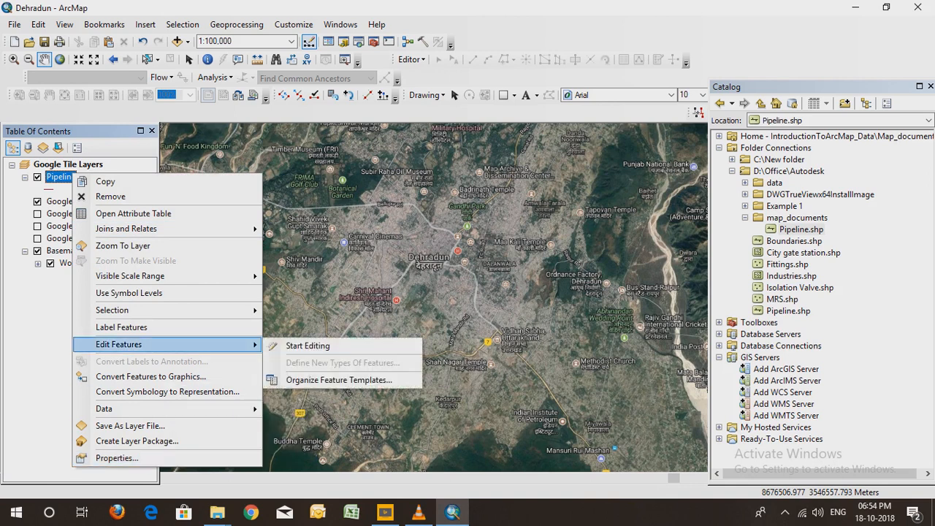
click(117, 458)
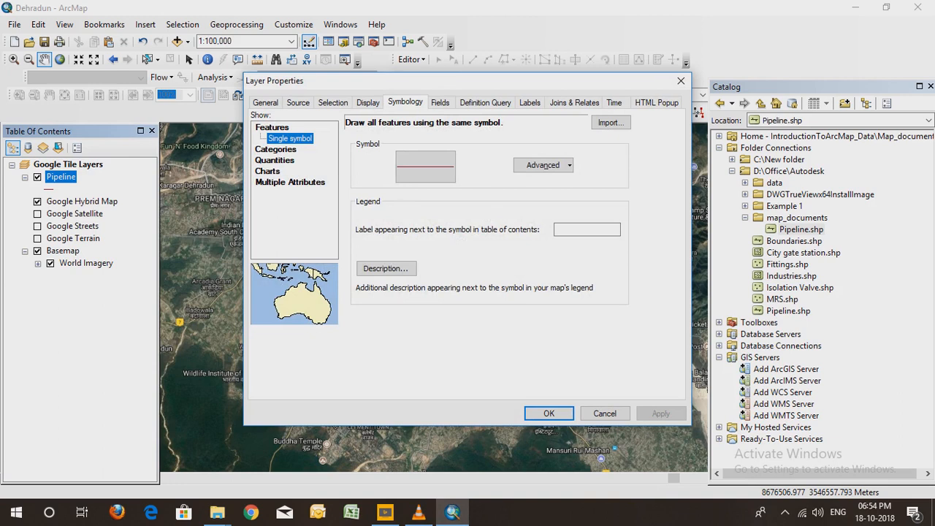
click(275, 149)
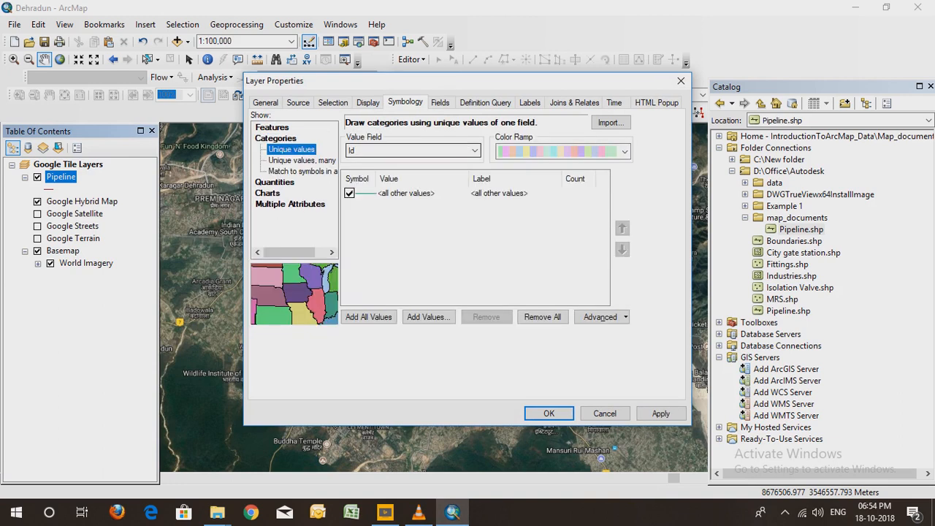
click(475, 150)
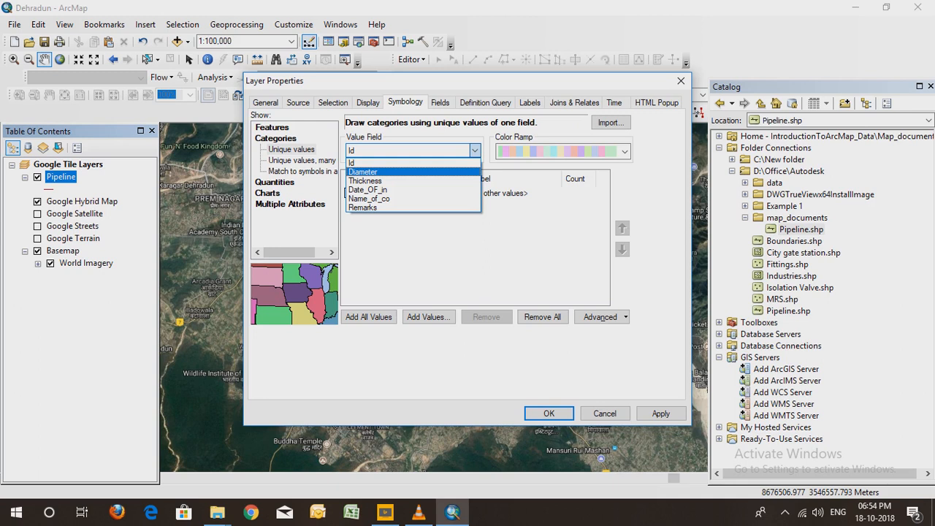
click(387, 171)
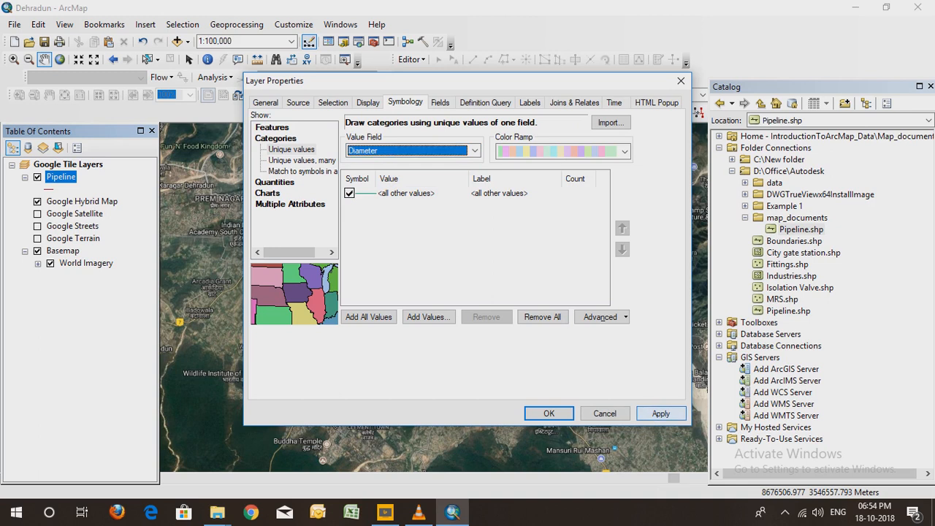
click(660, 413)
click(549, 414)
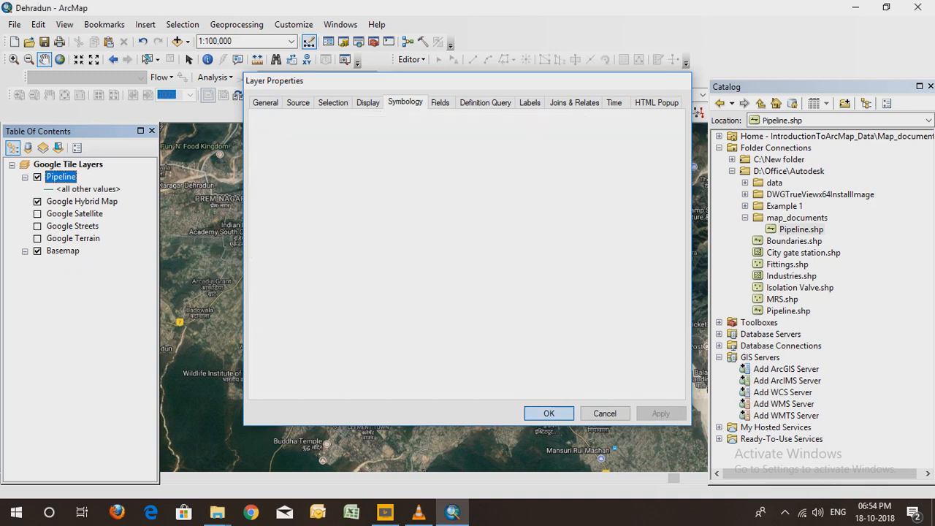
Define a new feature type named Steel Pipeline for the Pipeline layer, keeping category value 0 and the default attributes
right_click(64, 178)
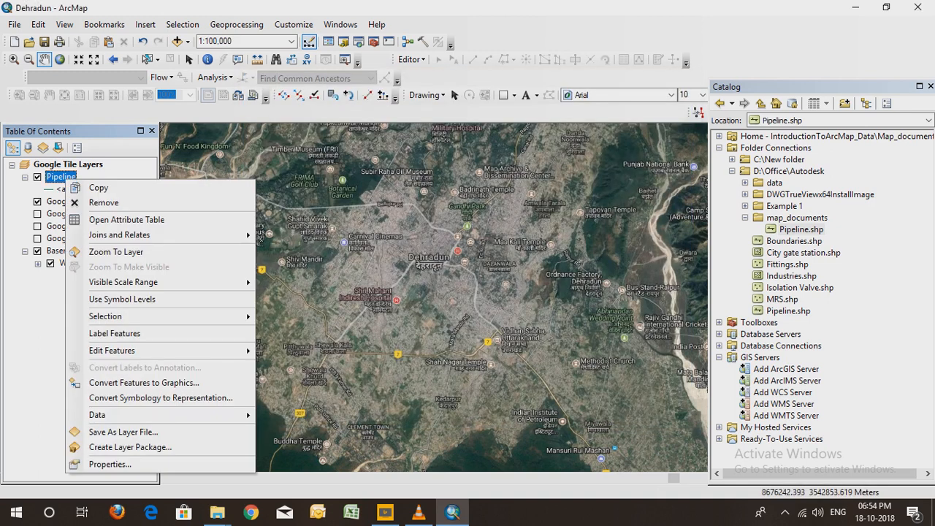
click(61, 189)
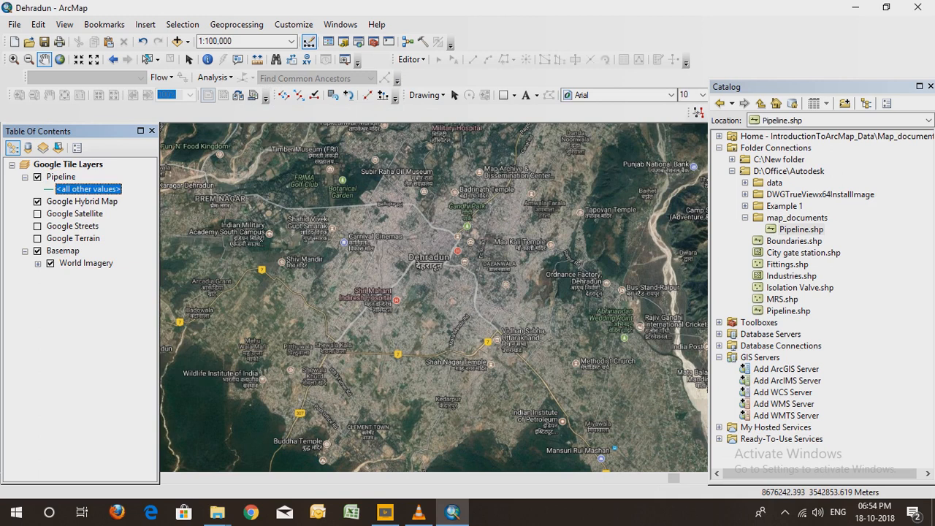
right_click(63, 177)
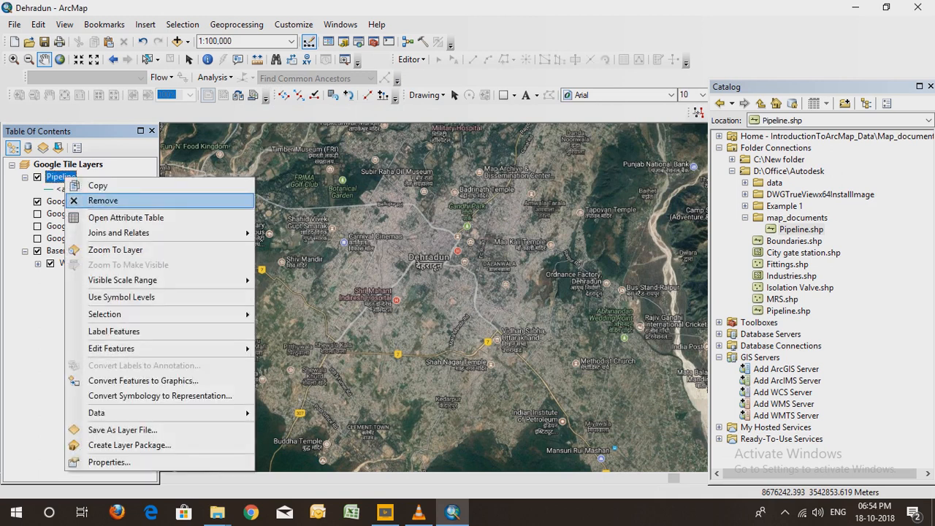
mouse_move(146, 348)
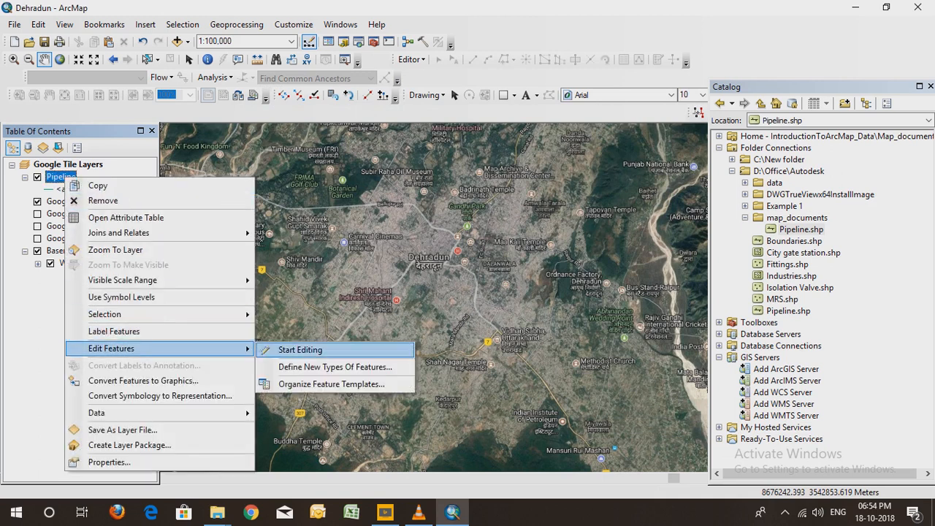
click(328, 367)
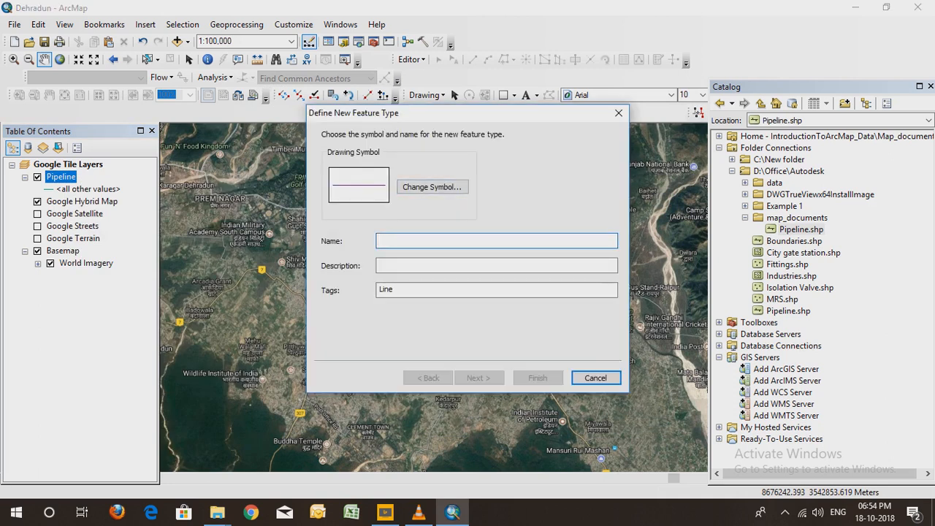
text(St)
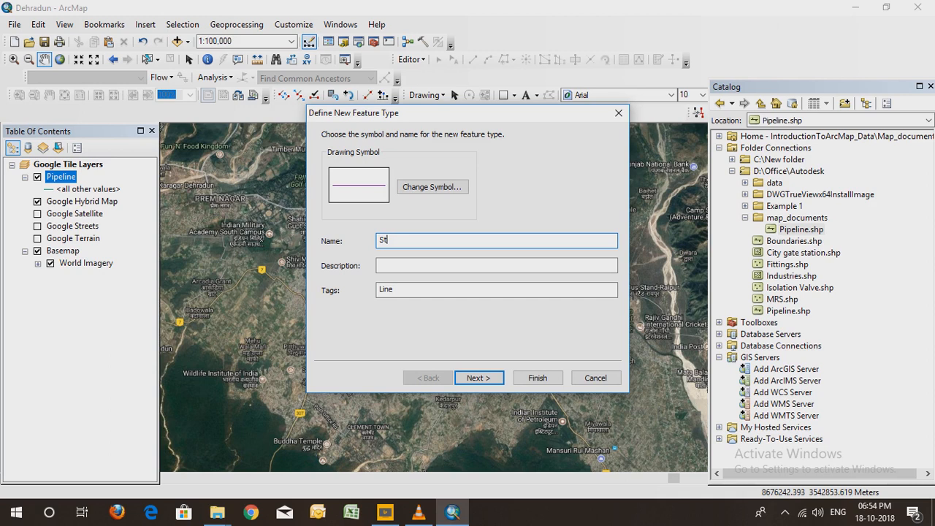
text(eel)
text(Pipeline)
click(479, 378)
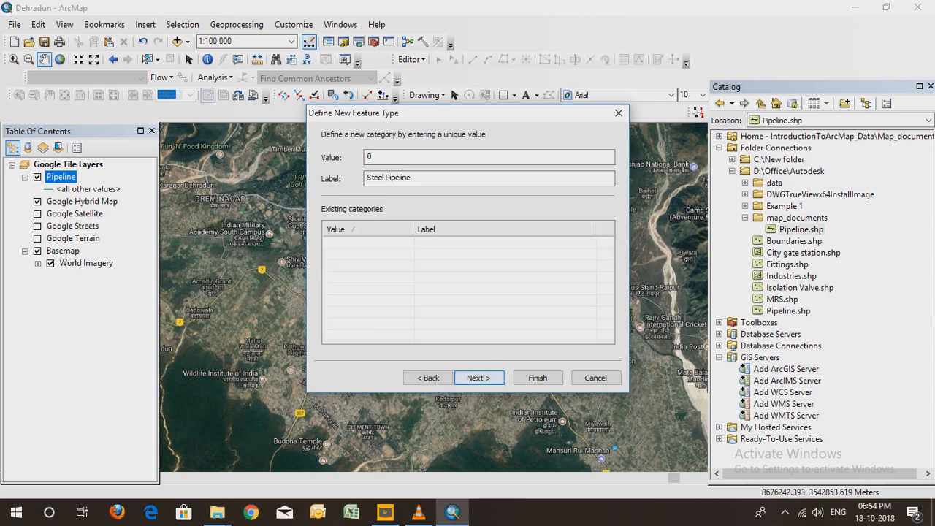
click(479, 378)
click(537, 377)
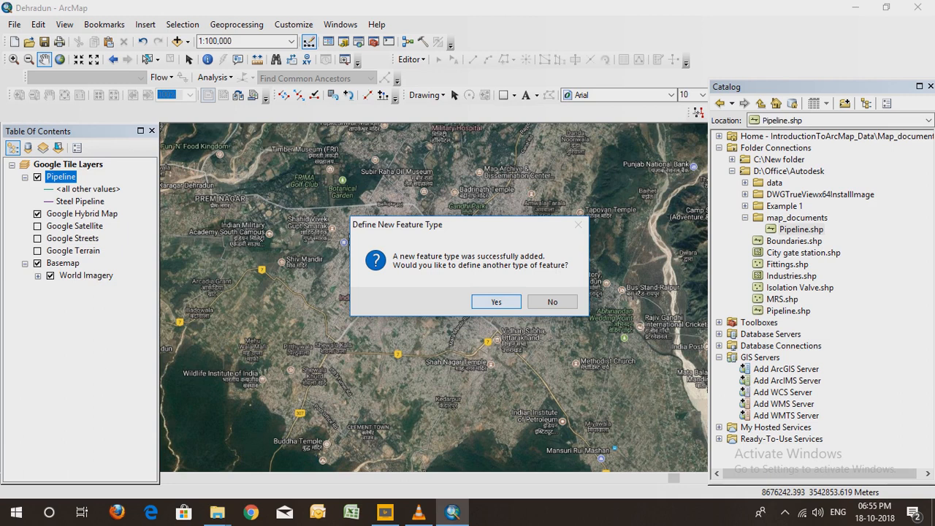
Define another feature type named MDPE 125mm, keeping category value 1 and the default attributes
click(496, 302)
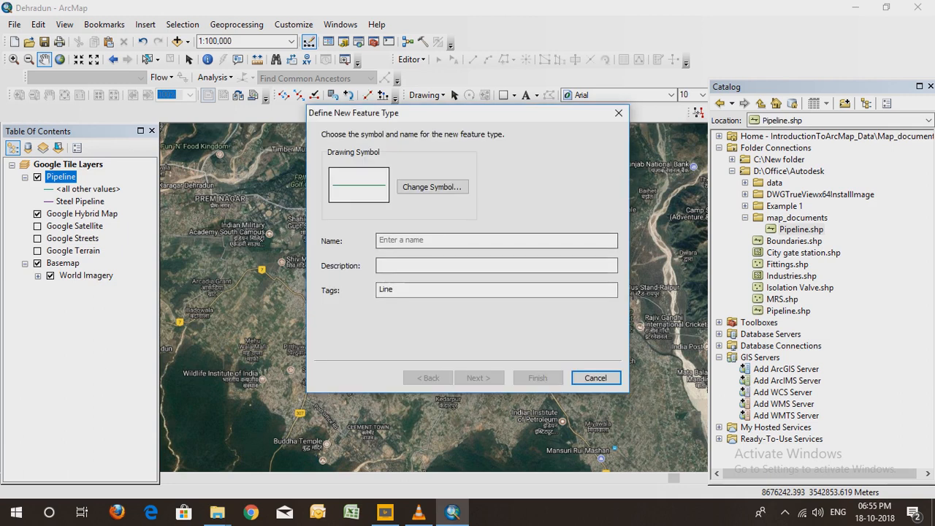
text(MDP)
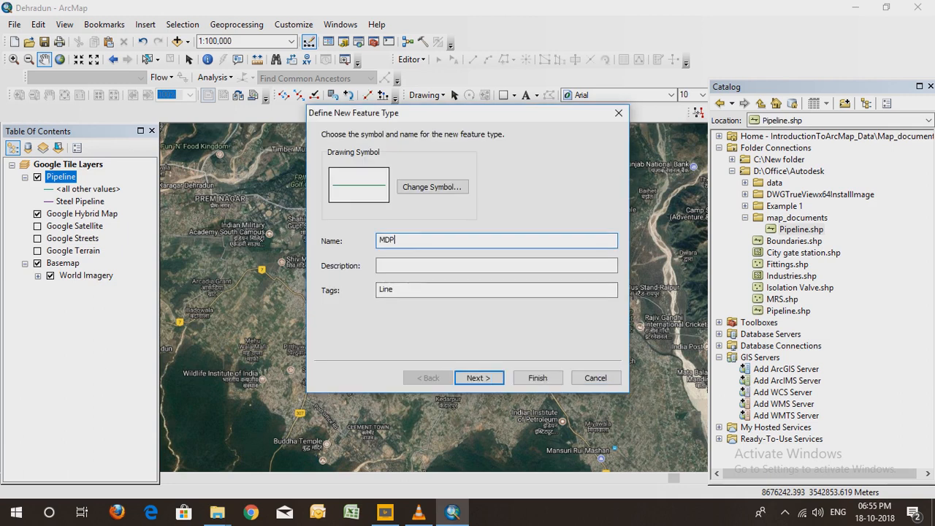
text(E 125mm)
key(Return)
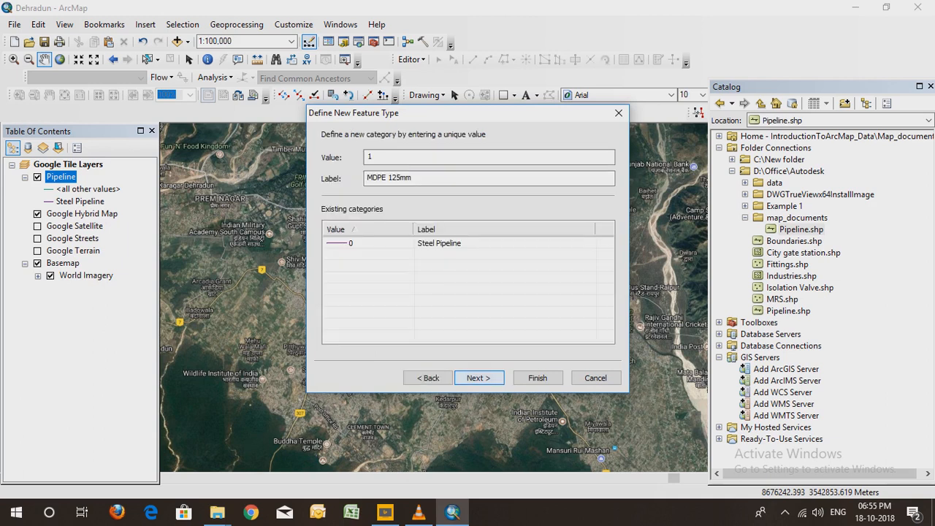
key(Return)
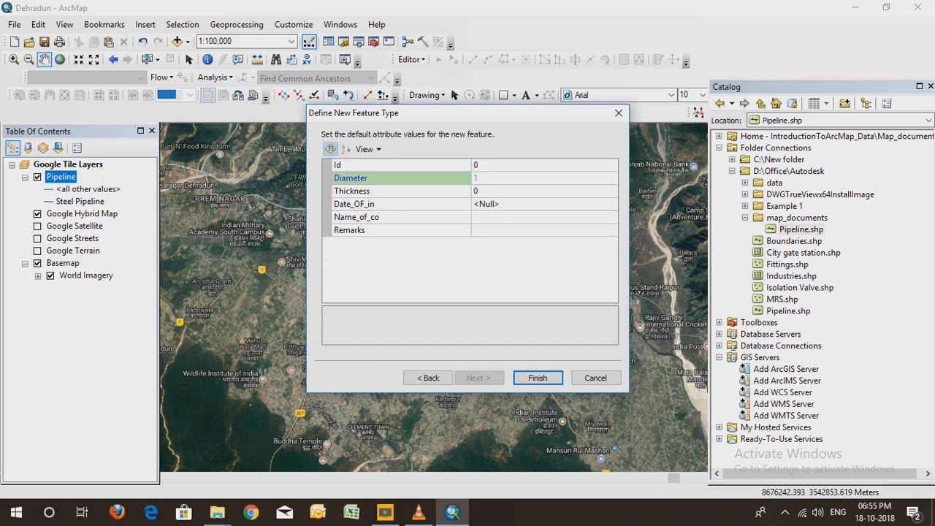
key(Return)
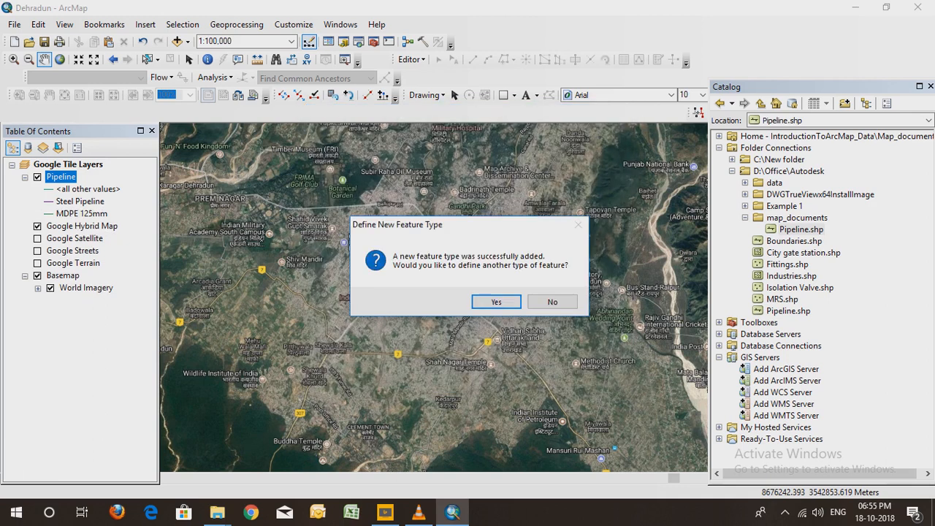
Define another feature type named MDPE 63mm, keeping category value 2 and the default attributes, and end the feature type definition
key(Return)
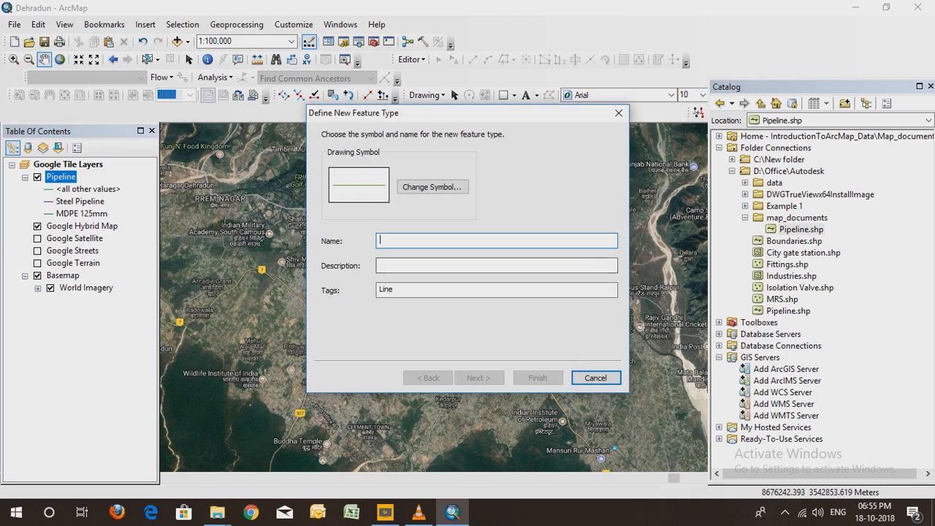
text(MDPE )
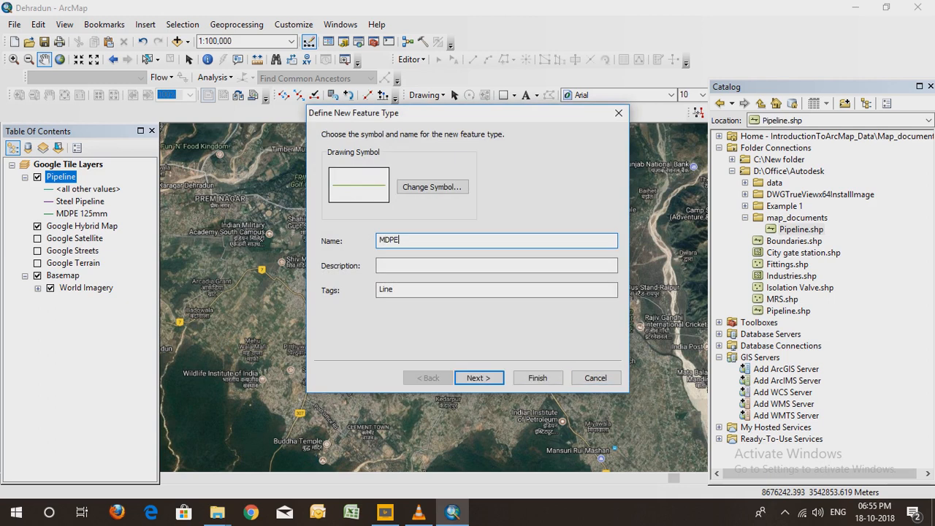
text(63mm)
key(Return)
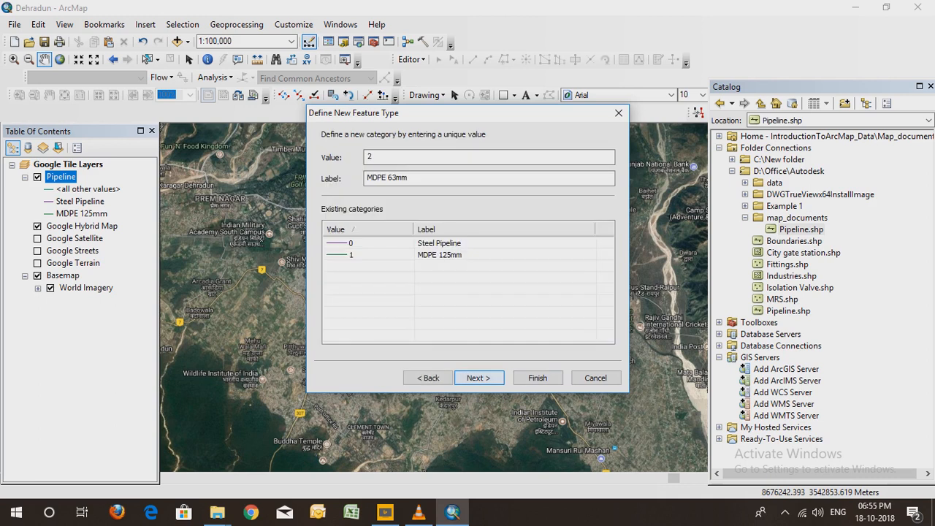
key(Return)
click(537, 378)
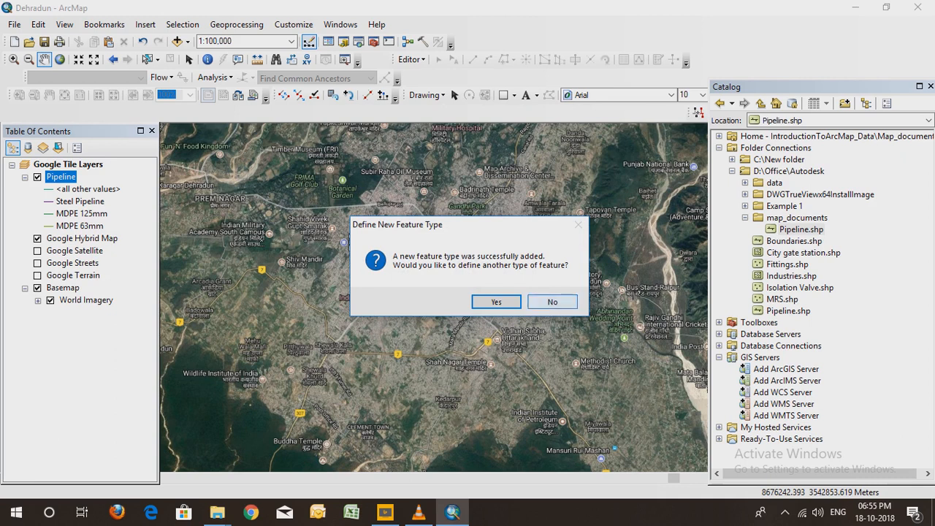
click(552, 302)
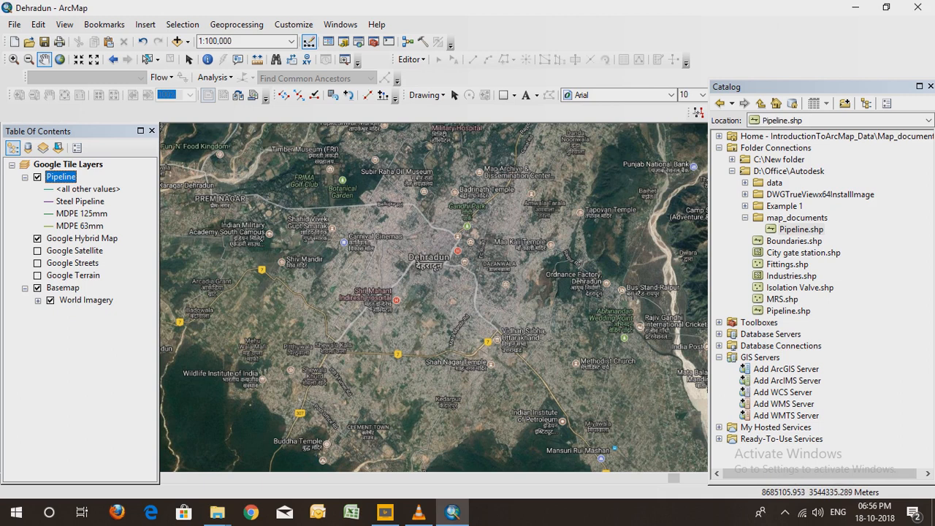
Compare the map around Parade Ground with the Google Hybrid Map layer on and off, and leave that layer hidden
scroll(394, 262, down, 2)
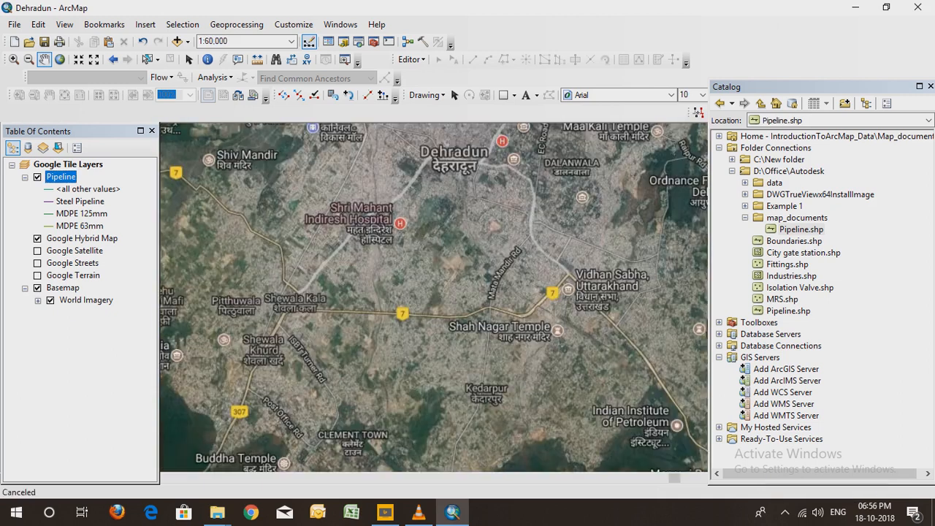
scroll(445, 282, up, 1)
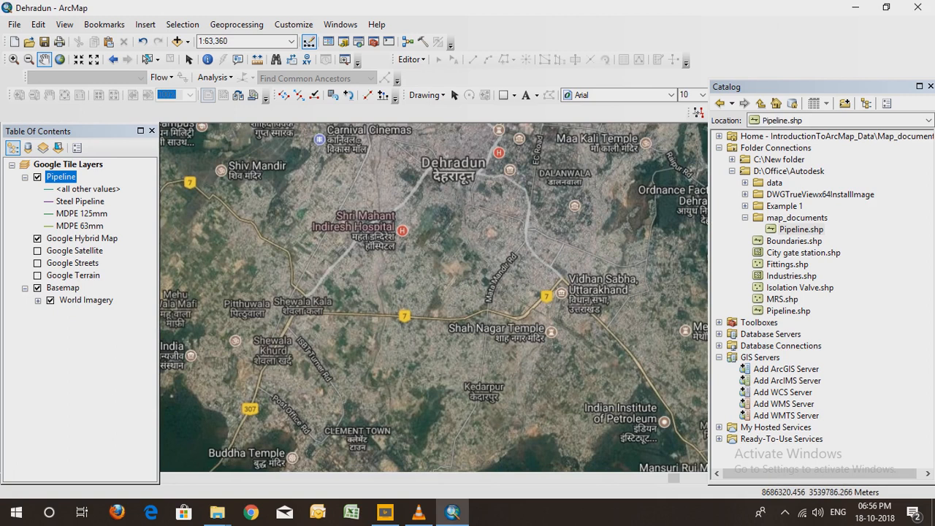
scroll(449, 283, down, 1)
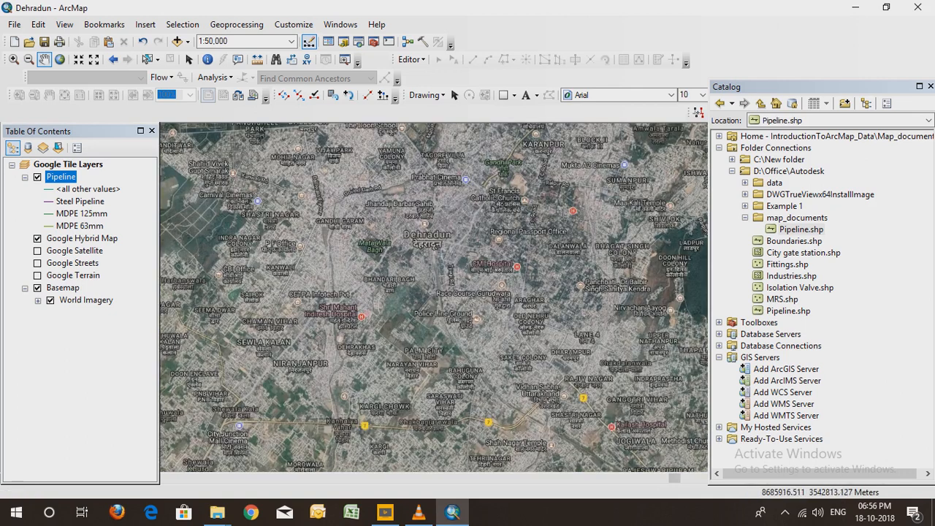
drag(396, 315, 410, 372)
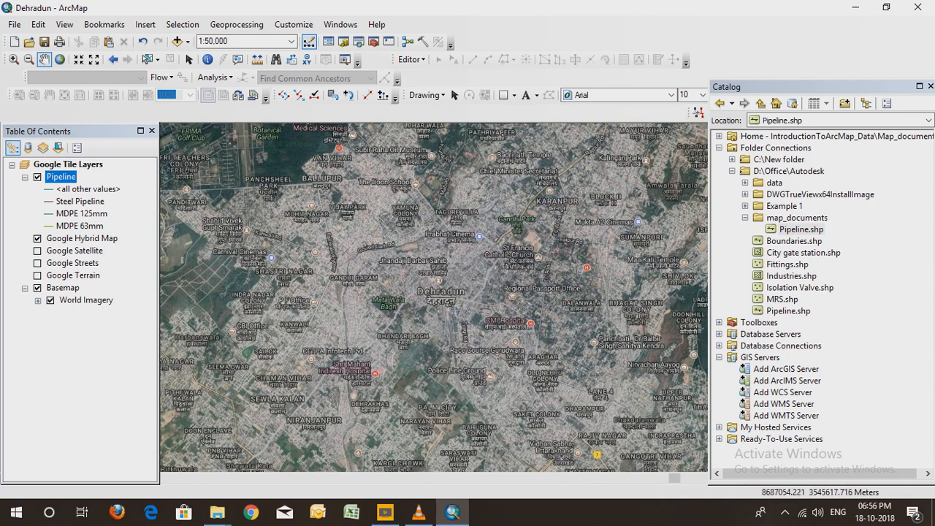
scroll(460, 281, up, 2)
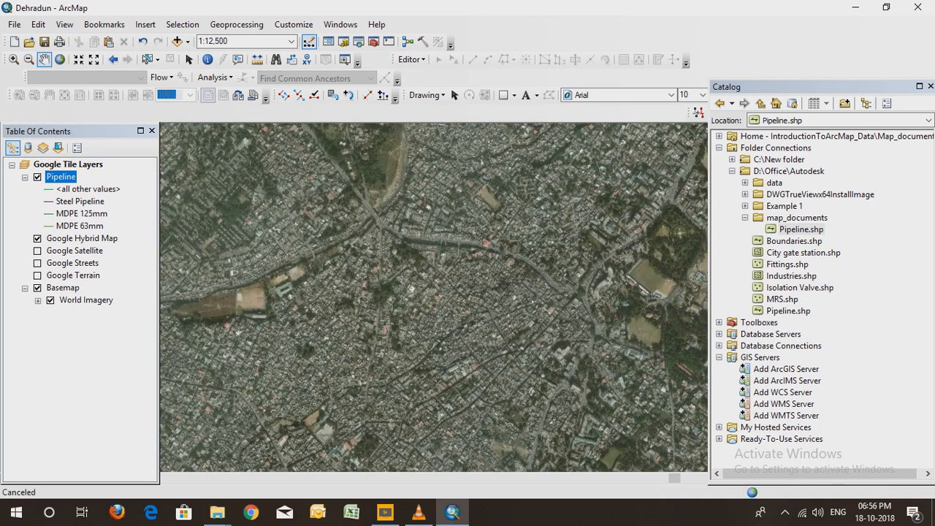
scroll(449, 286, down, 1)
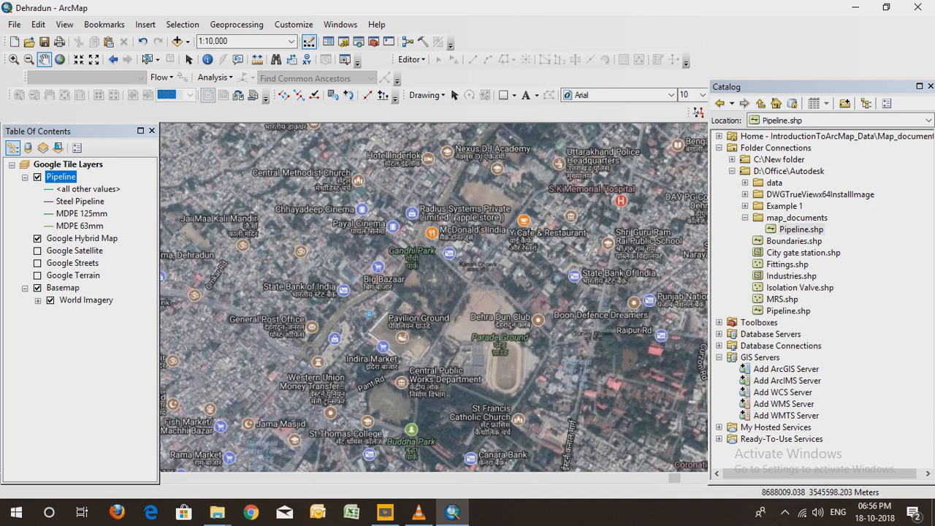
click(38, 238)
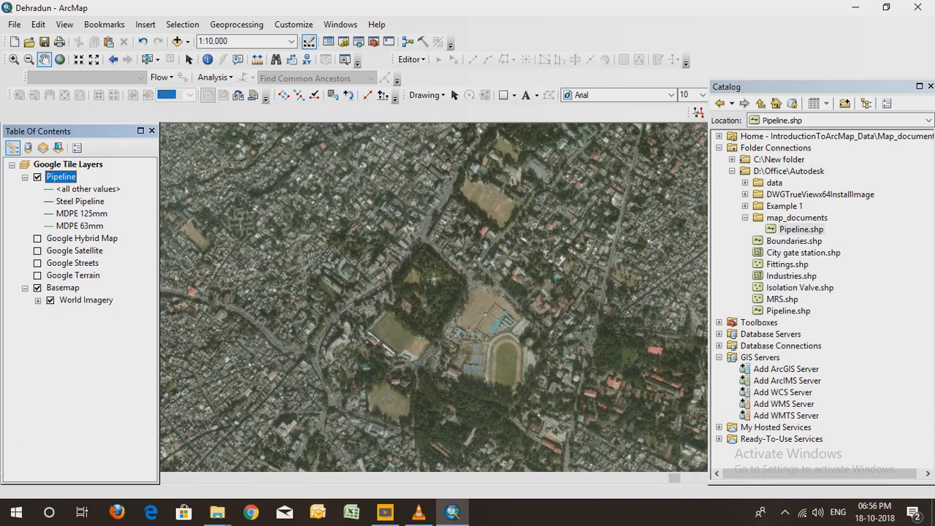
click(38, 239)
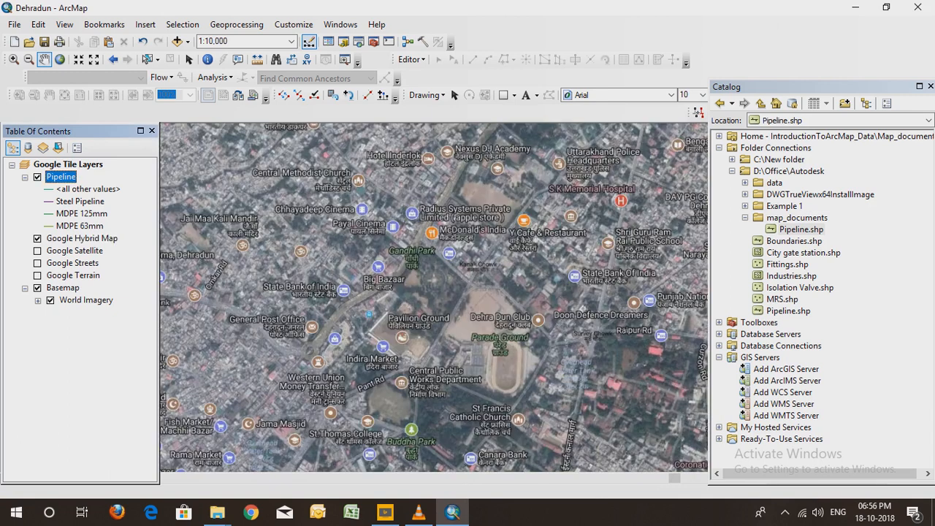
click(37, 238)
click(37, 238)
click(37, 238)
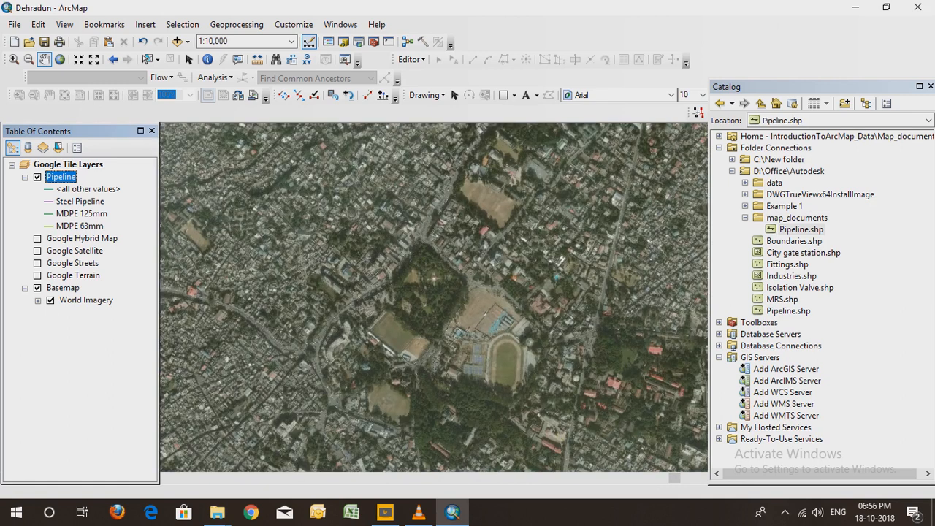
click(82, 238)
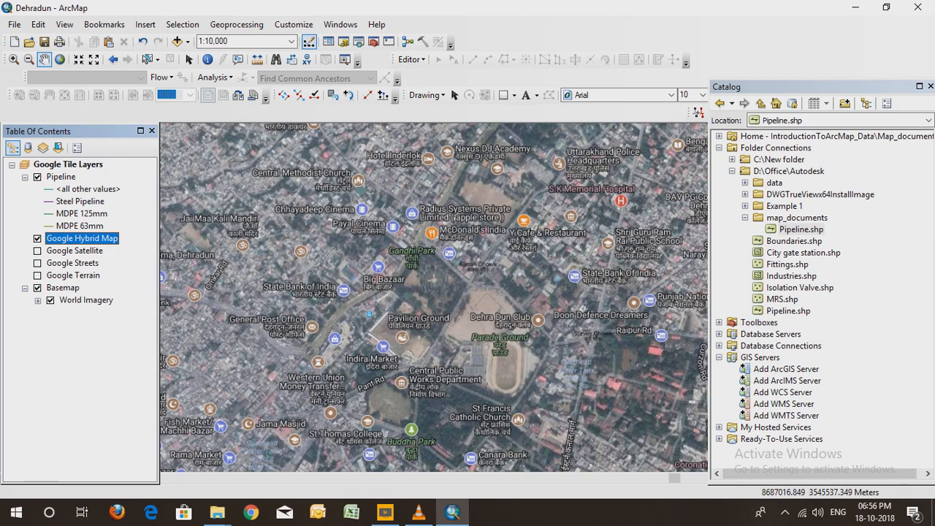
click(37, 239)
Start an edit session on the Pipeline layer, with the road junction at the park's northern tip framed at 1:1,500
scroll(371, 338, up, 3)
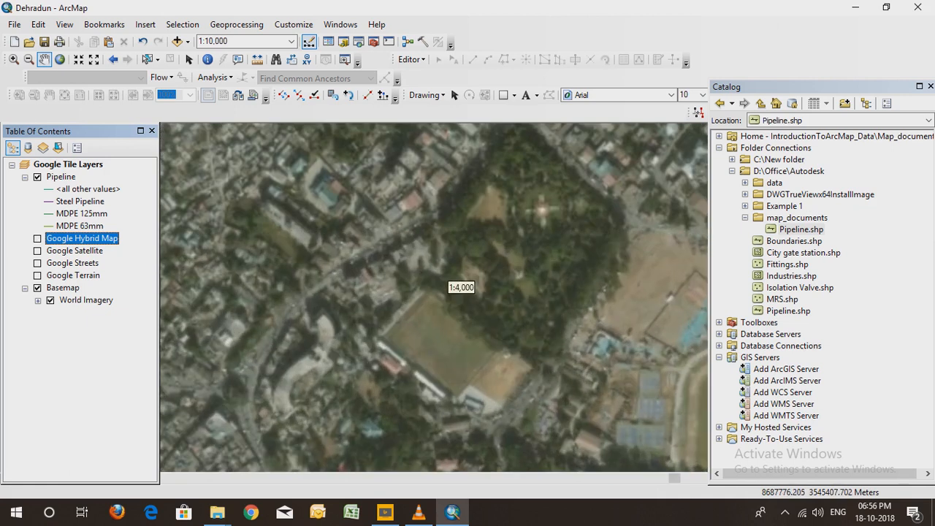
drag(496, 226, 498, 364)
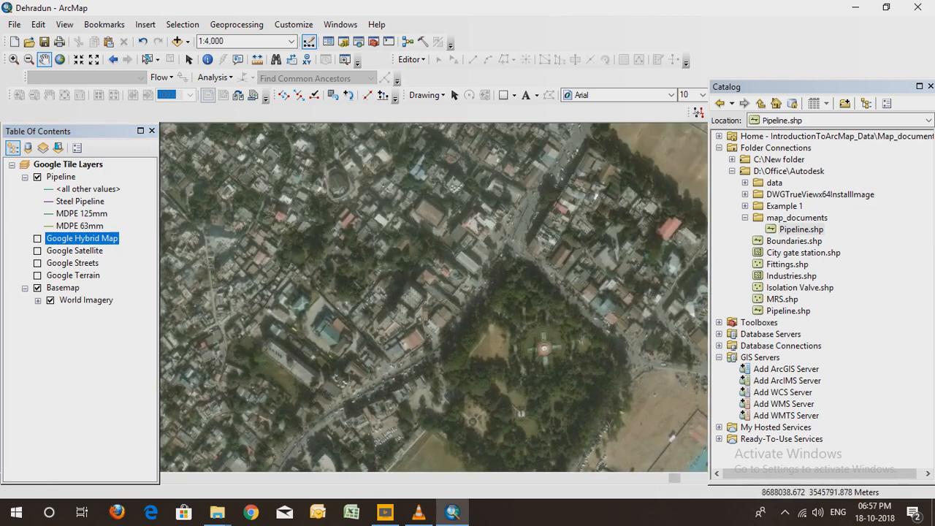
drag(558, 252, 446, 366)
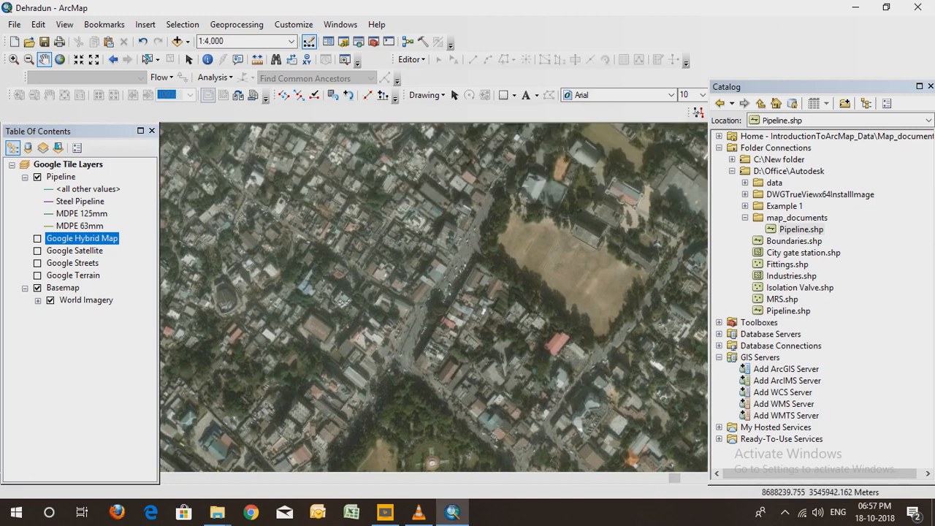
drag(527, 246, 498, 263)
scroll(450, 285, up, 5)
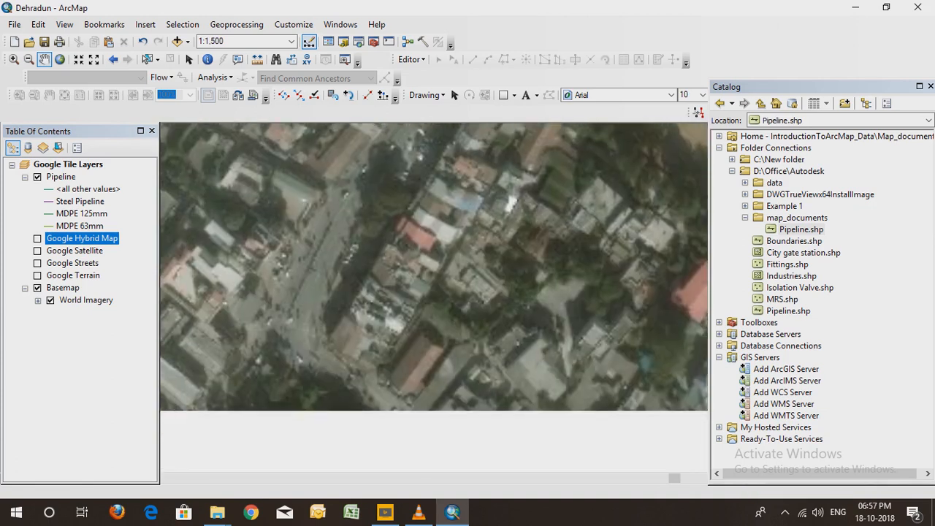
drag(434, 267, 475, 232)
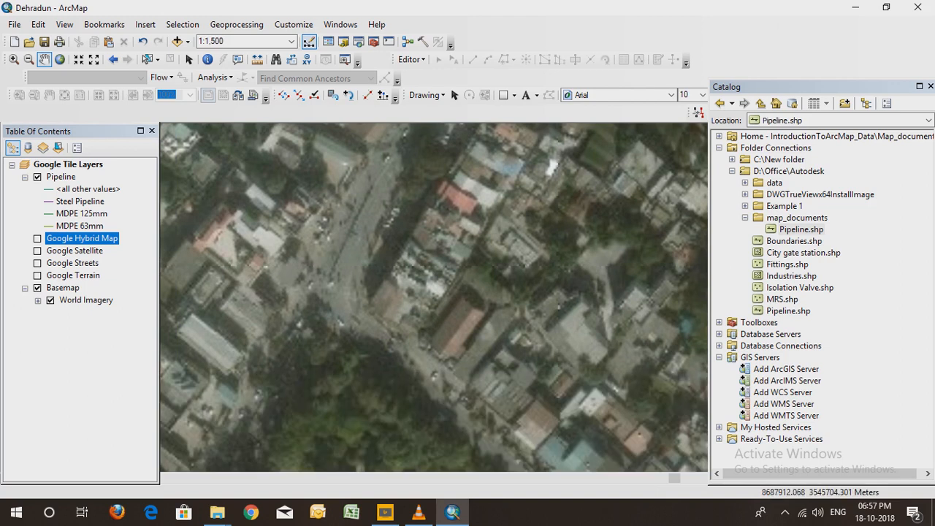
click(60, 176)
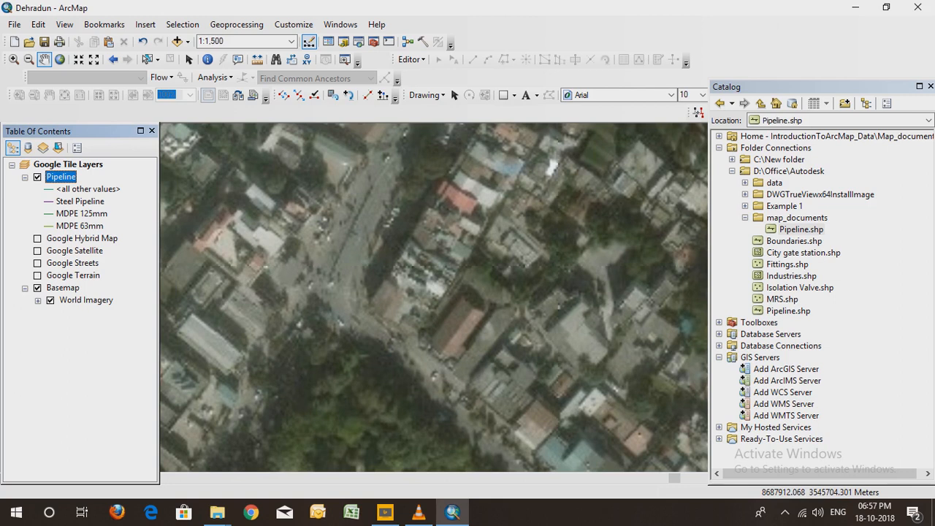
right_click(61, 177)
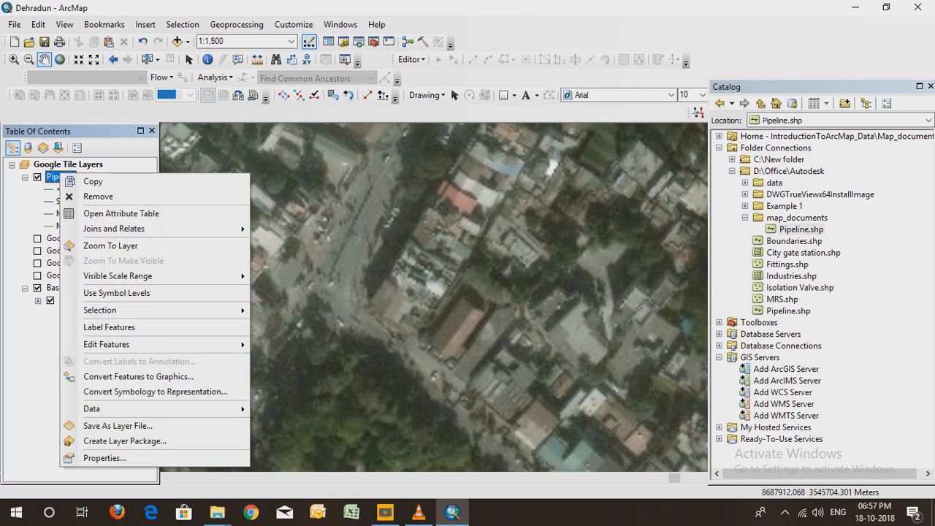
mouse_move(117, 344)
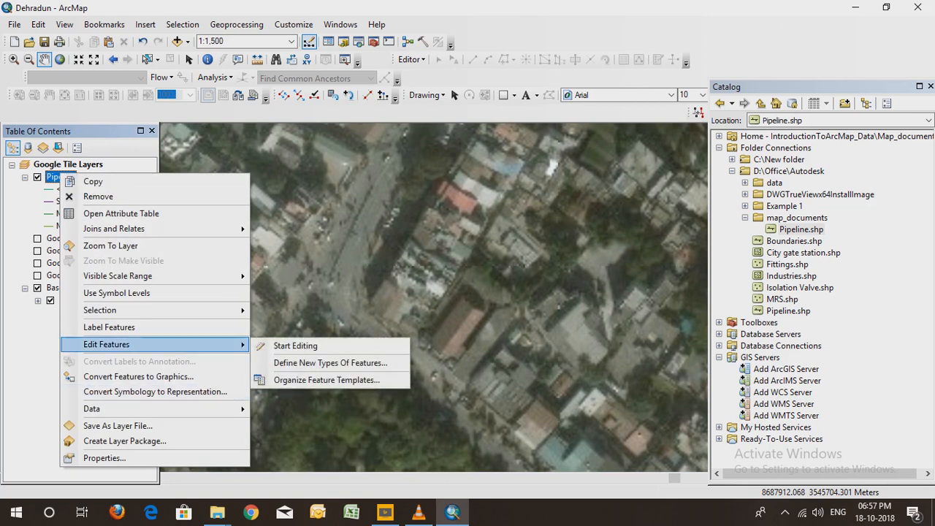
click(295, 345)
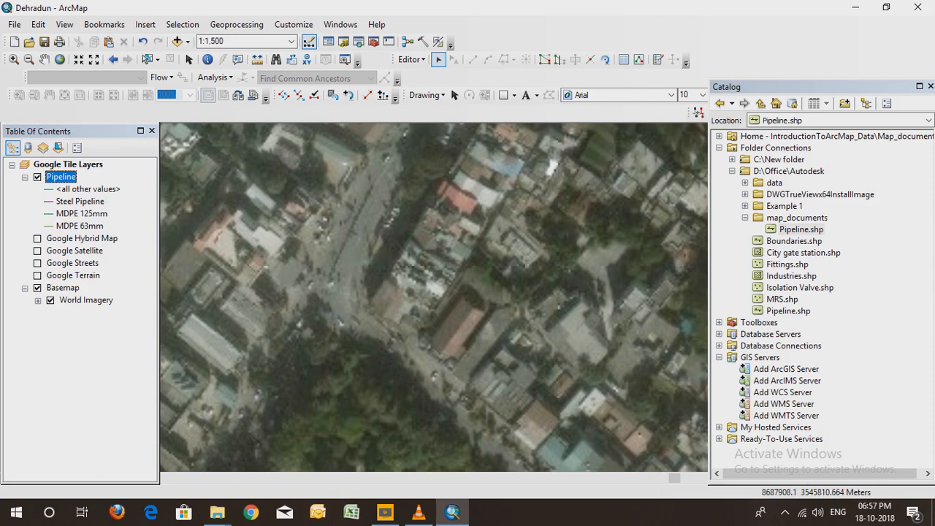
Open the Create Features window to access the Pipeline layer's feature templates
right_click(68, 176)
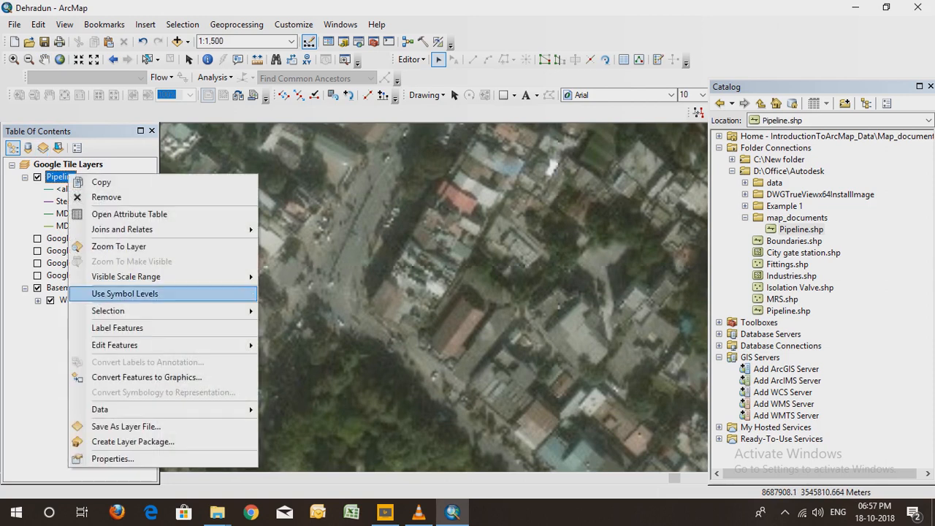
mouse_move(117, 345)
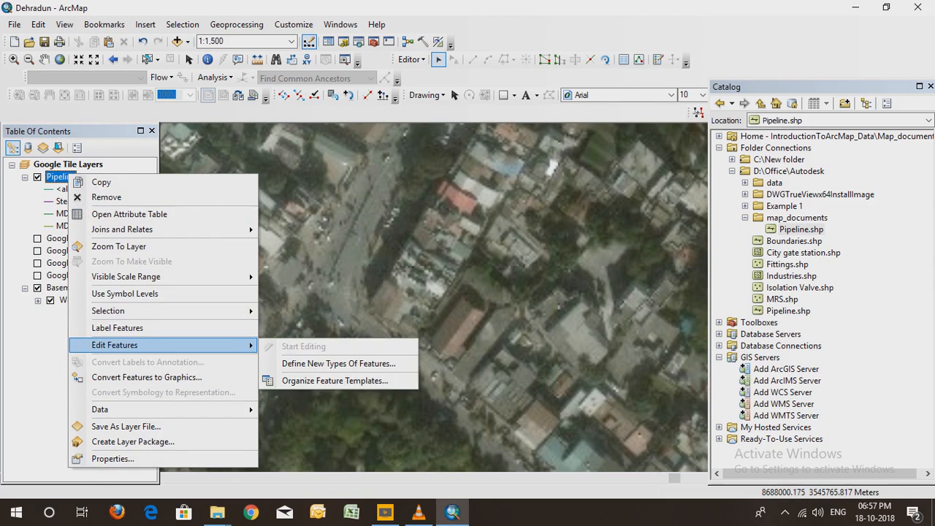
key(Escape)
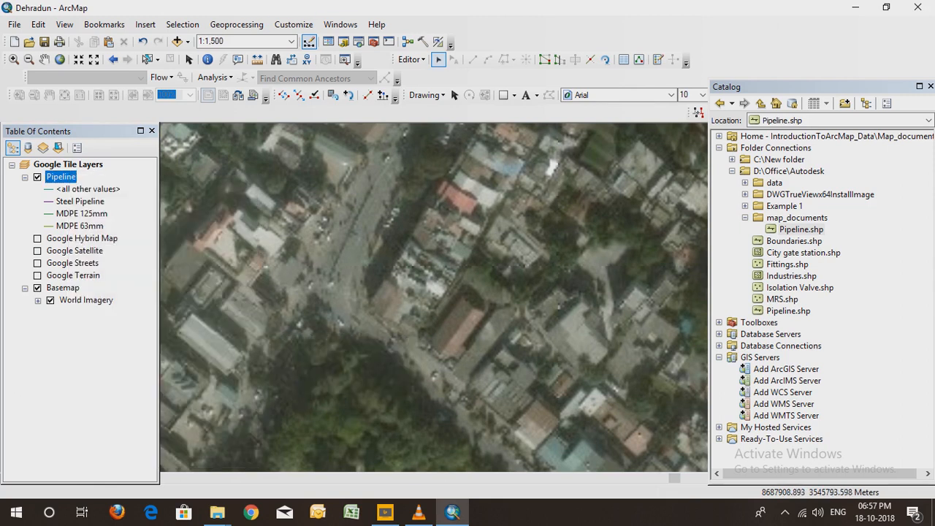
click(410, 59)
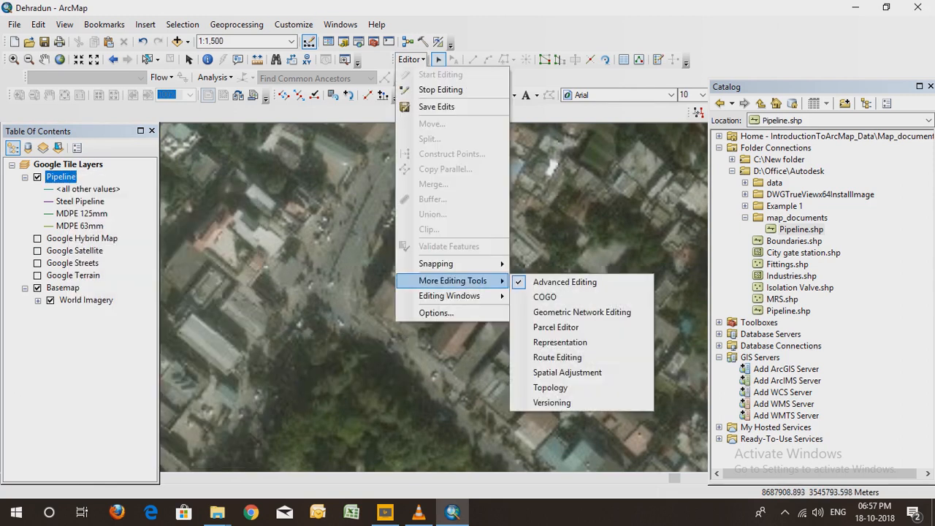
mouse_move(449, 296)
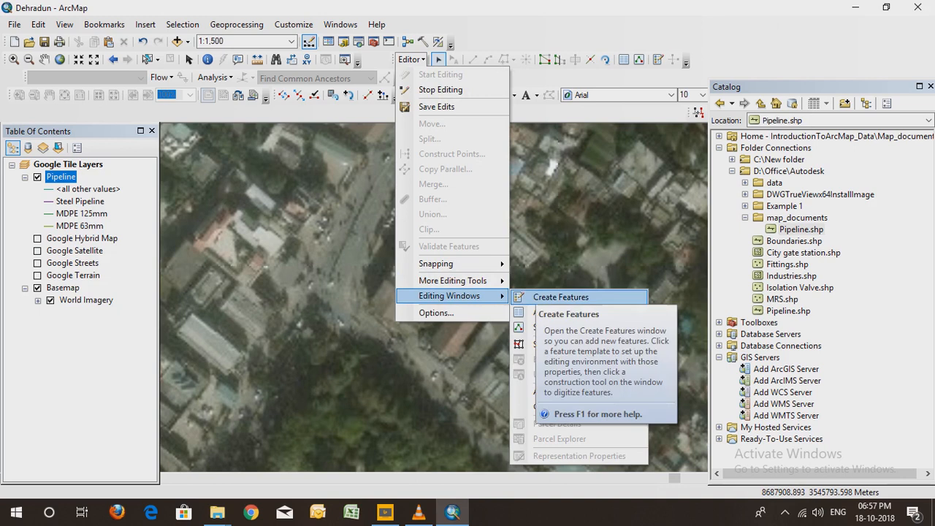
click(560, 297)
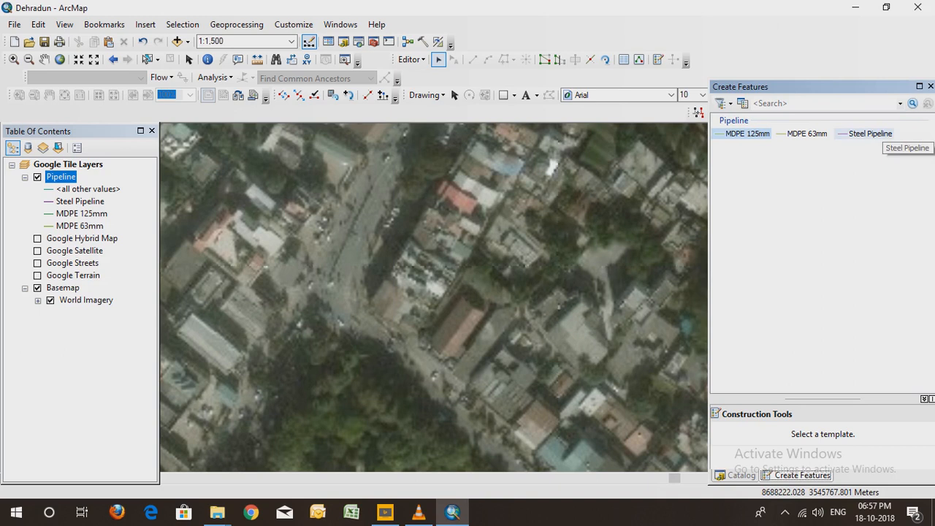
Start a Steel Pipeline line beside the park's northern tip, with a first segment about 143 m long running northeast along the road
click(870, 134)
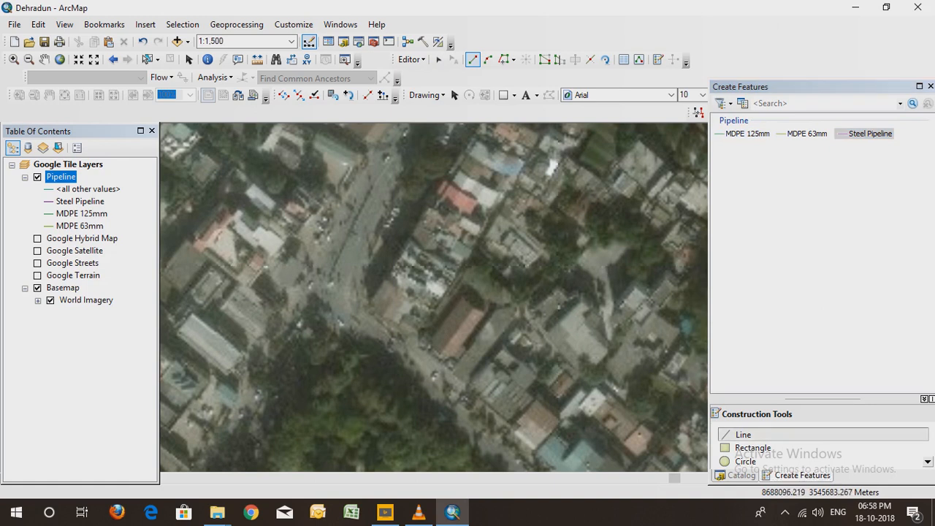
click(253, 379)
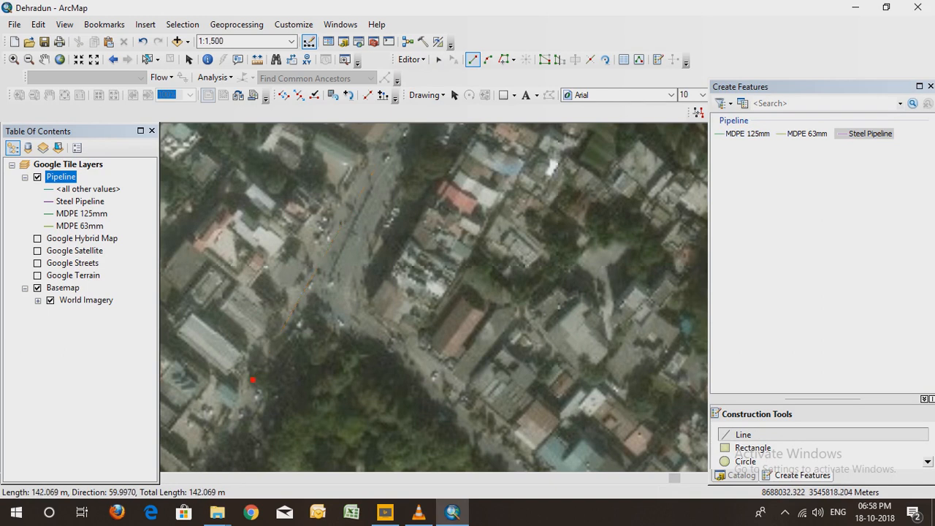
click(374, 165)
scroll(434, 297, down, 2)
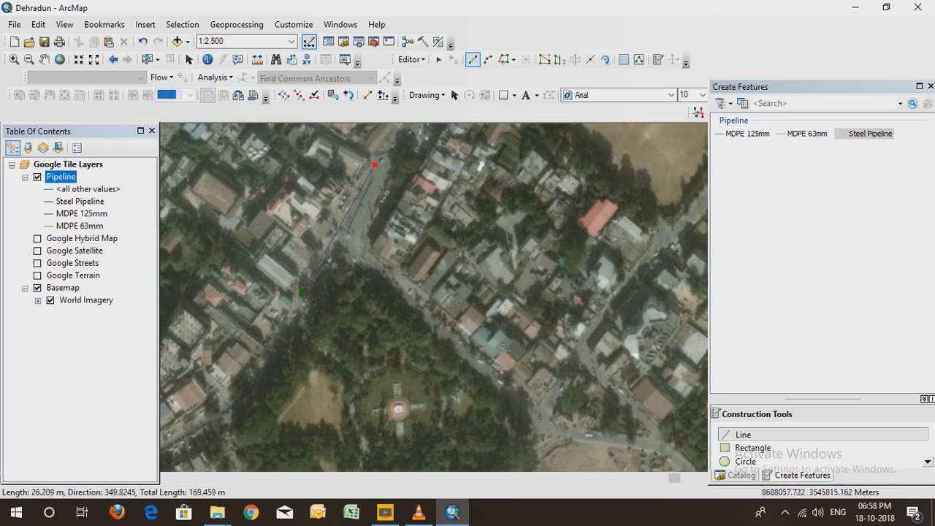
scroll(417, 195, up, 2)
scroll(460, 288, up, 3)
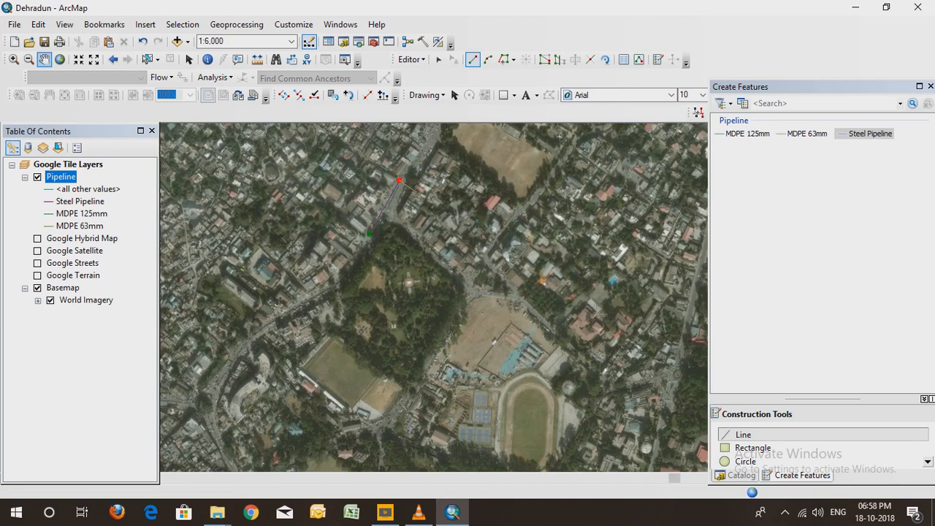
Continue the steel pipeline northeast along the main road past the sports ground and finish the sketch at about 493 m total length
click(44, 60)
drag(439, 211, 405, 429)
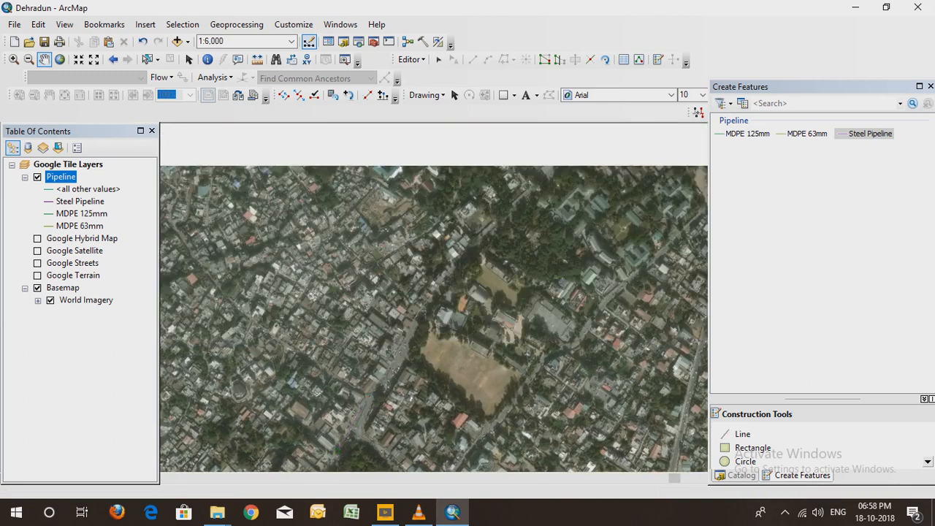
scroll(457, 285, down, 2)
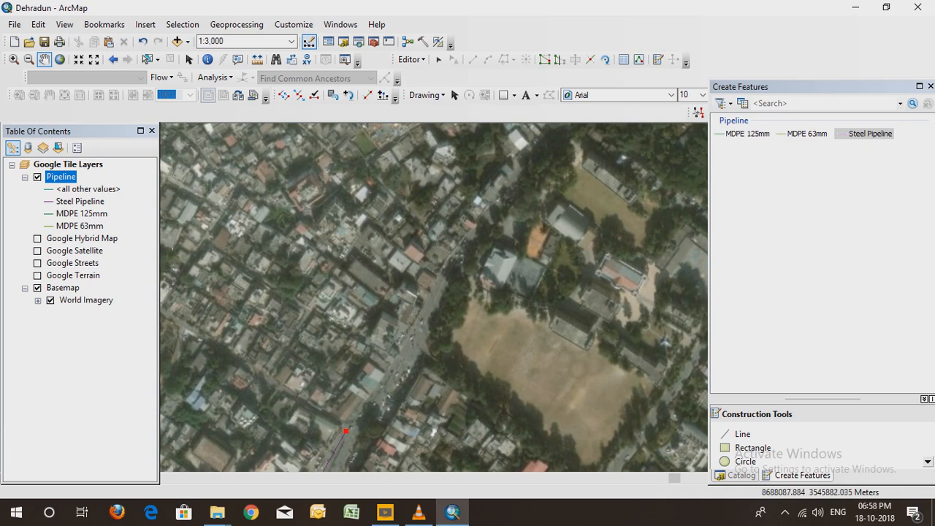
click(345, 432)
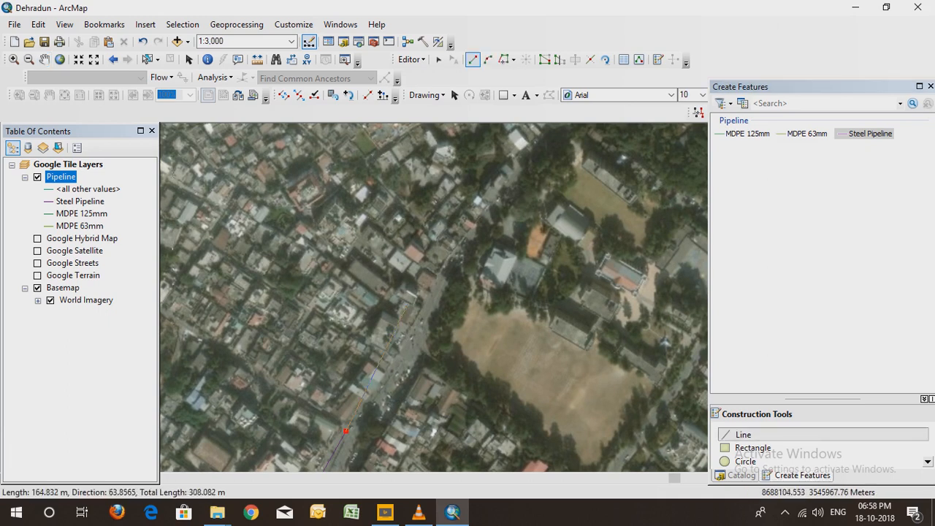
click(433, 290)
click(509, 178)
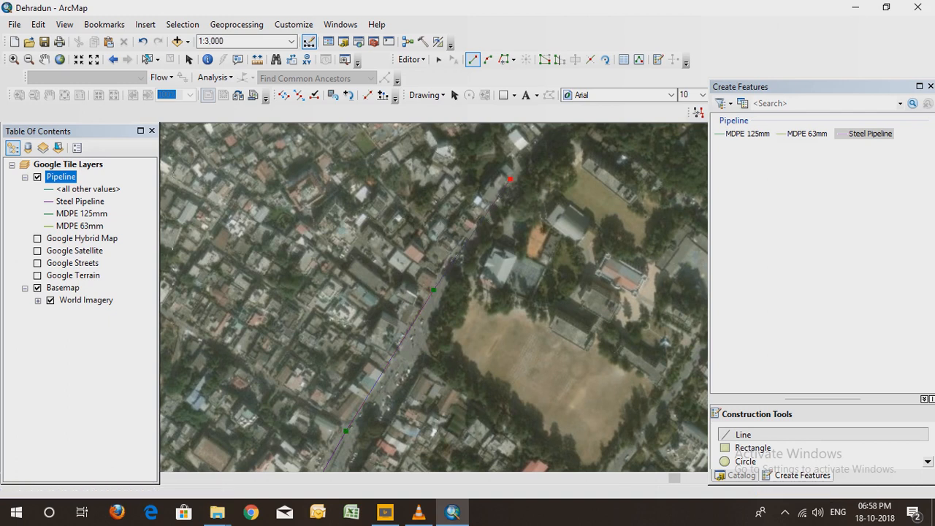
right_click(509, 178)
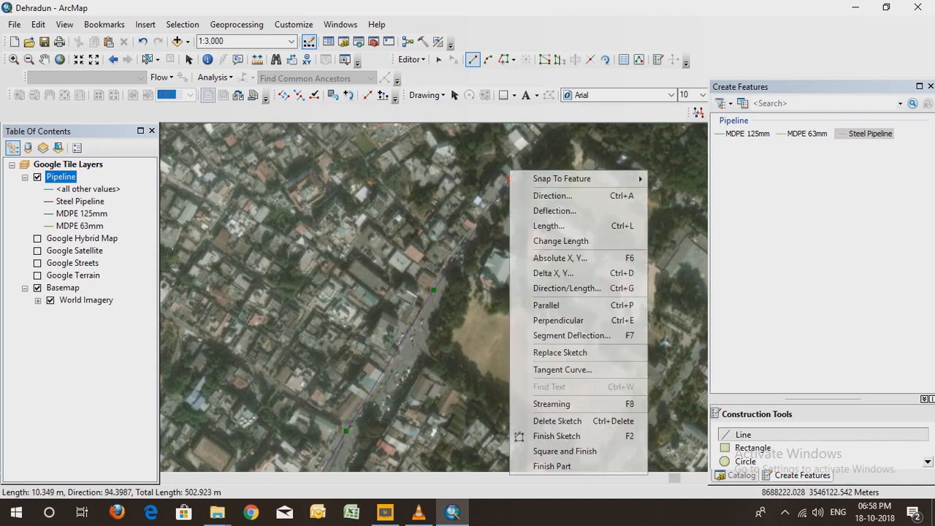
click(557, 436)
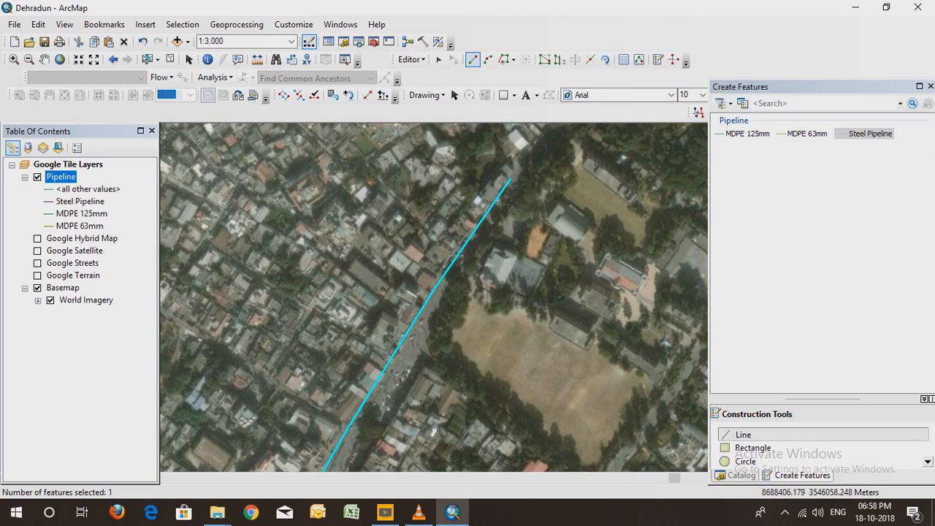
Open the Pipeline layer's symbology and search the symbol choices for the Steel Pipeline category using the term Pipeline
click(79, 202)
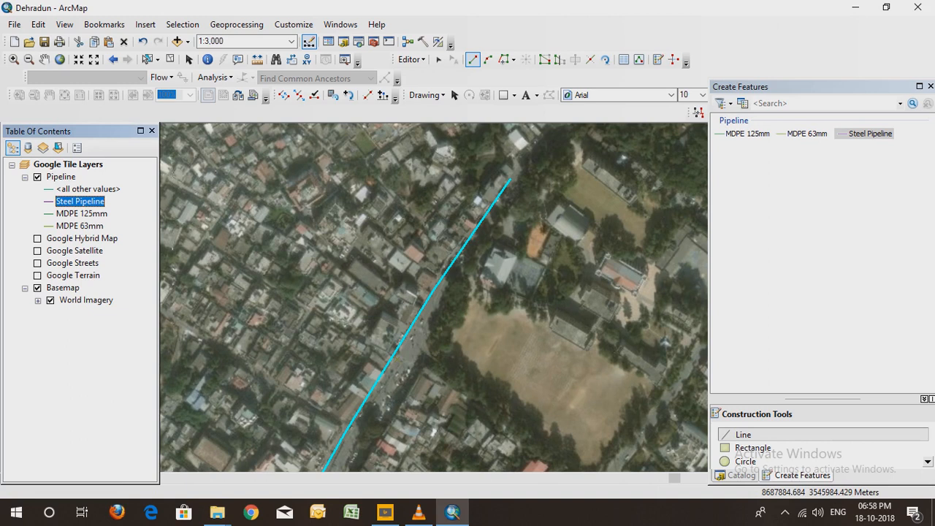
double_click(80, 201)
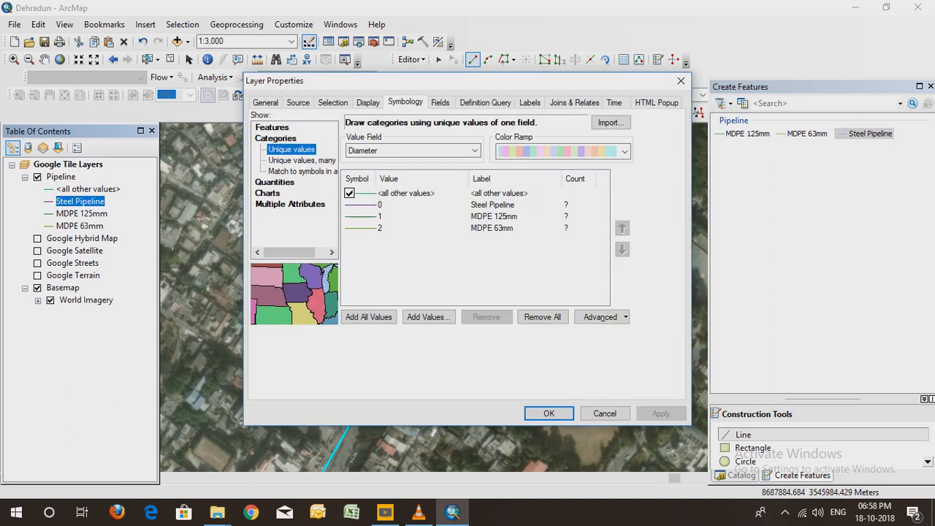
double_click(361, 205)
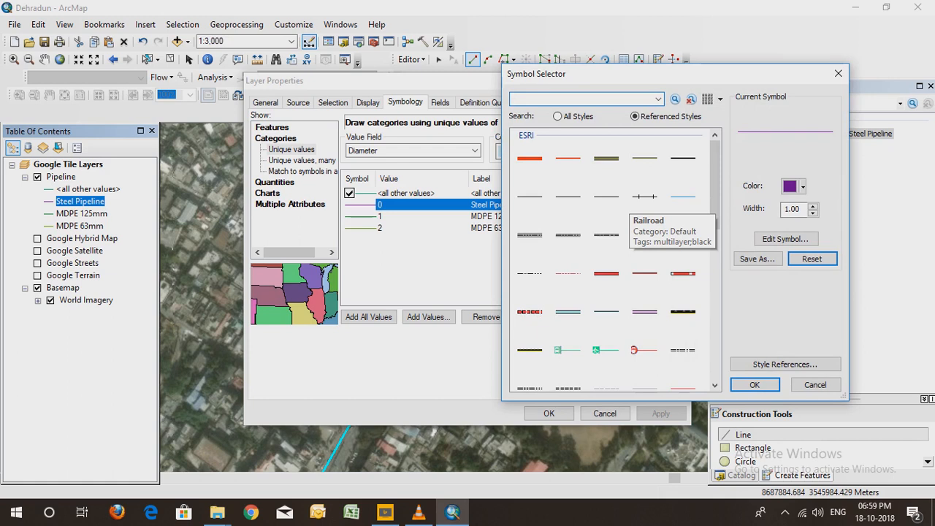
text(Pipeline)
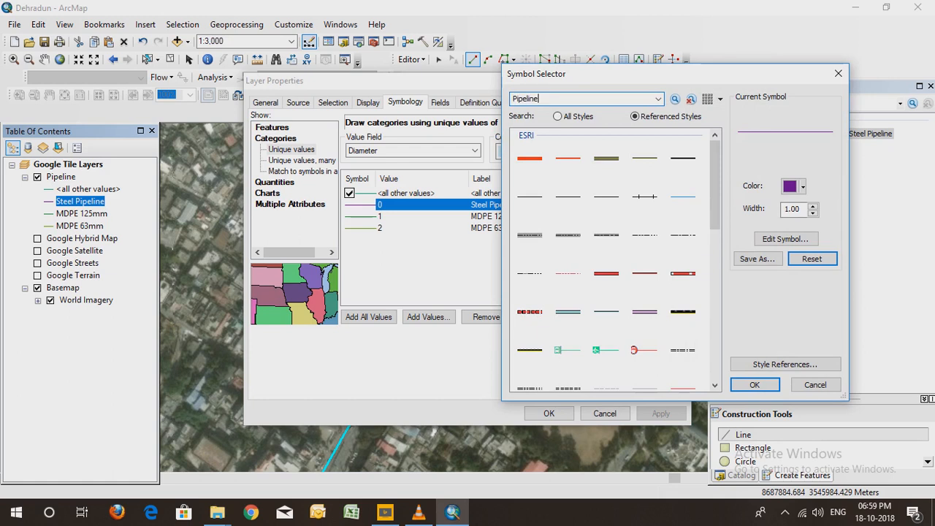
key(Return)
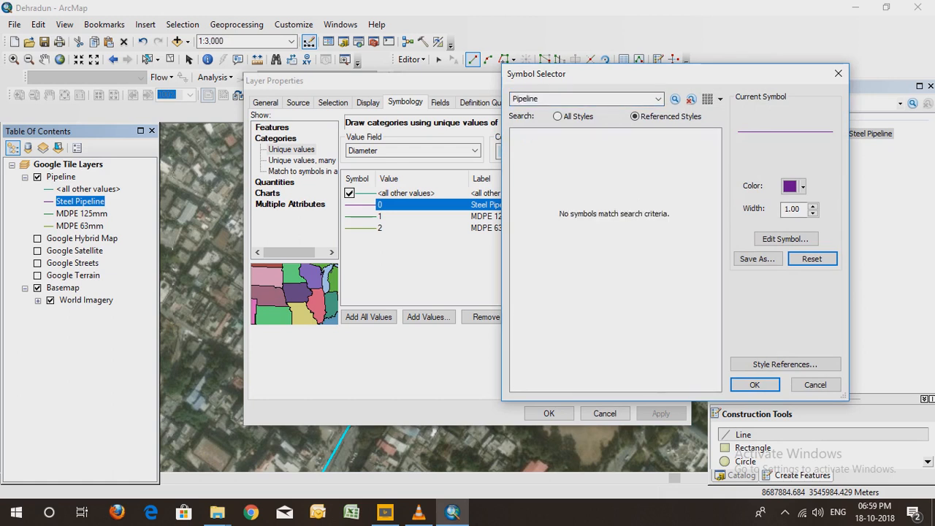
key(ctrl+a)
key(BackSpace)
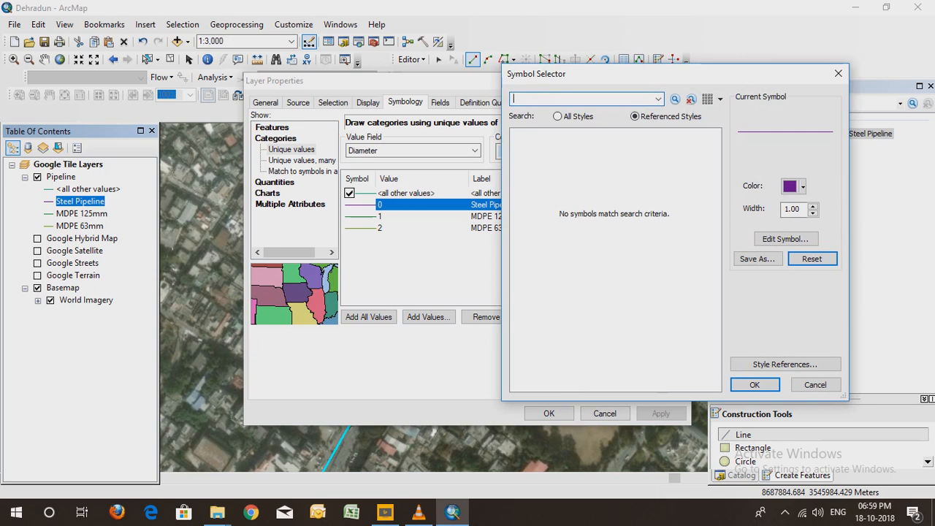
key(Escape)
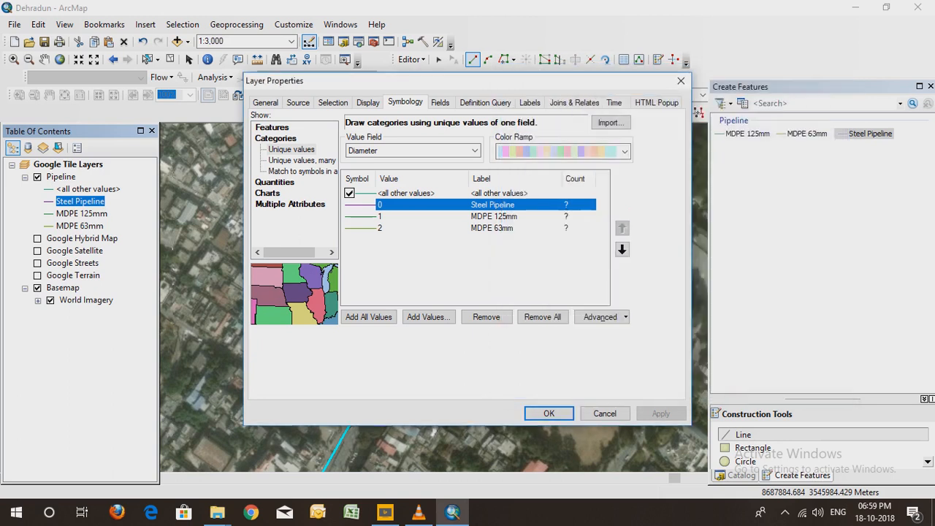
Choose the cased red road line as the symbol for the Steel Pipeline category
double_click(360, 204)
scroll(614, 263, down, 5)
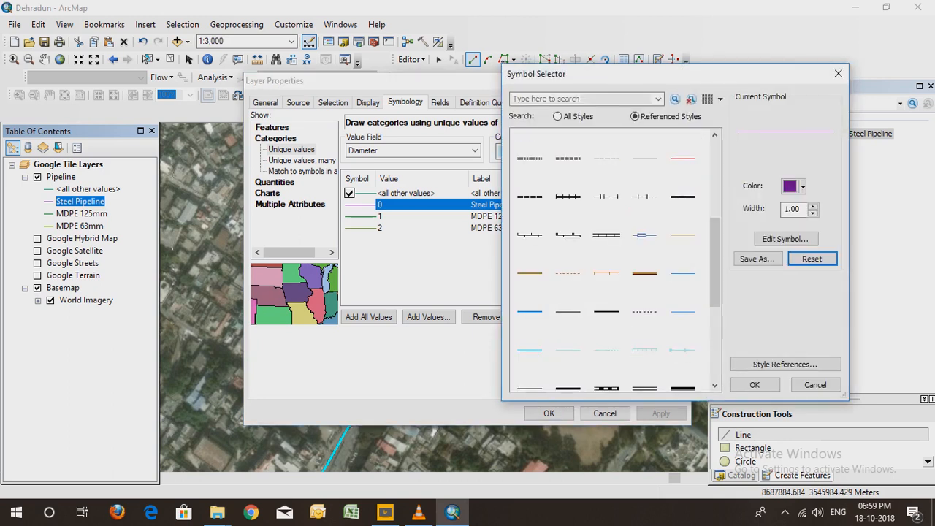
scroll(613, 263, up, 4)
click(607, 216)
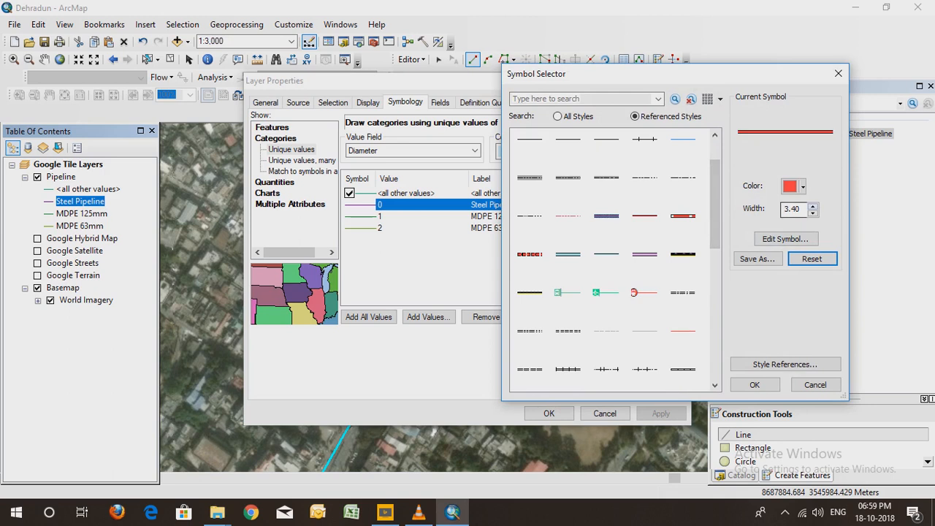
Set the Steel Pipeline symbol's width to 4, keep its red color, and apply the symbology to the layer
click(813, 206)
click(812, 206)
click(812, 206)
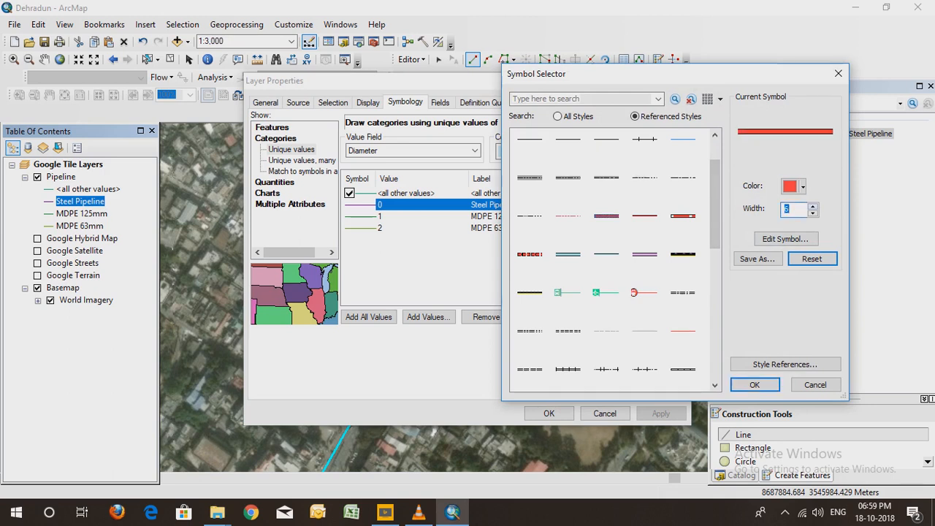
click(792, 186)
click(761, 321)
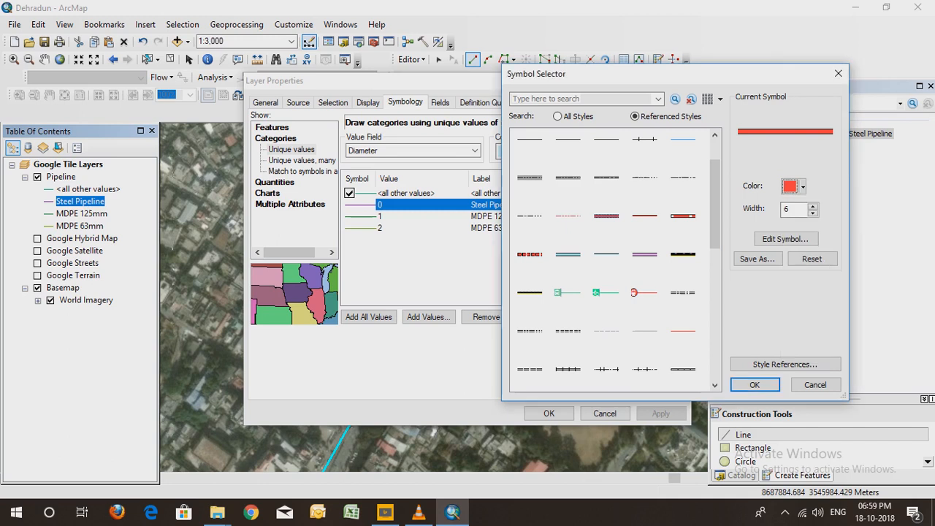
double_click(787, 209)
text(4)
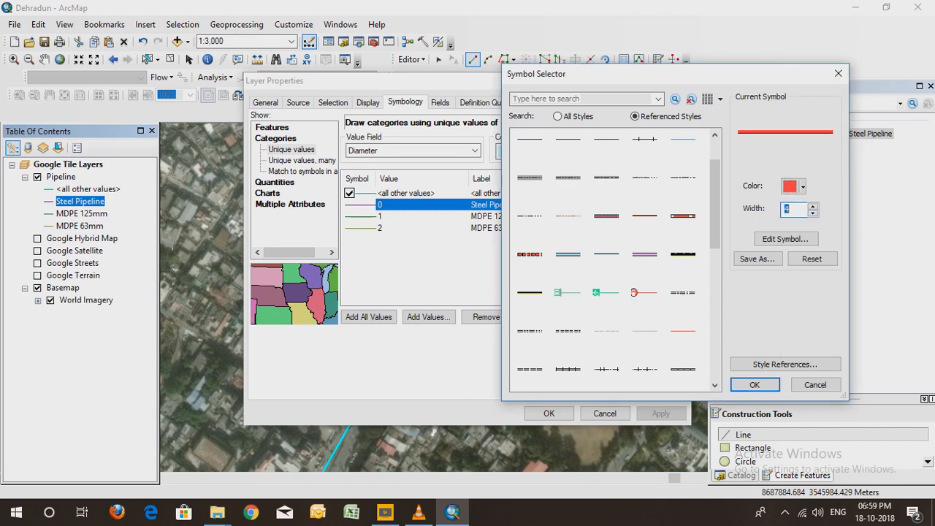
click(754, 384)
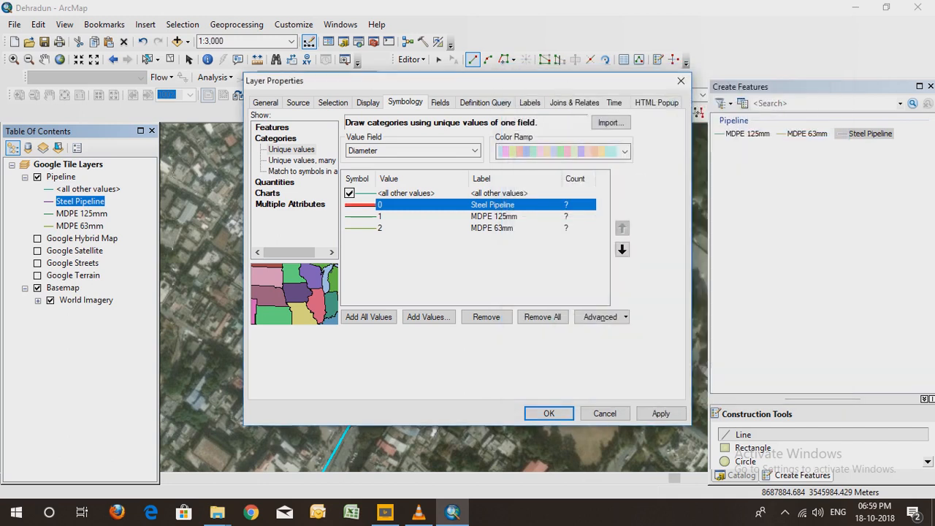
click(549, 414)
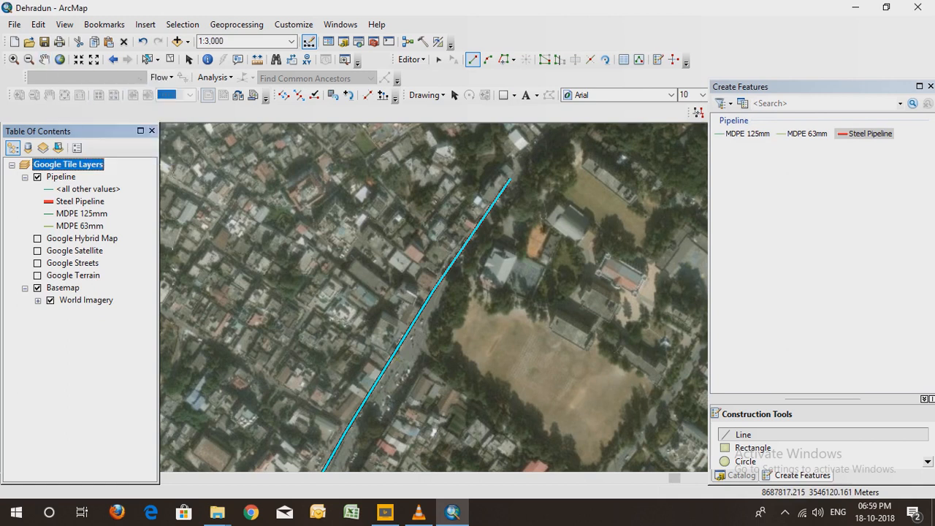
Digitize an MDPE 63mm pipeline about 235 m long, branching northwest from the steel pipeline along the side street, and finish the sketch
click(147, 59)
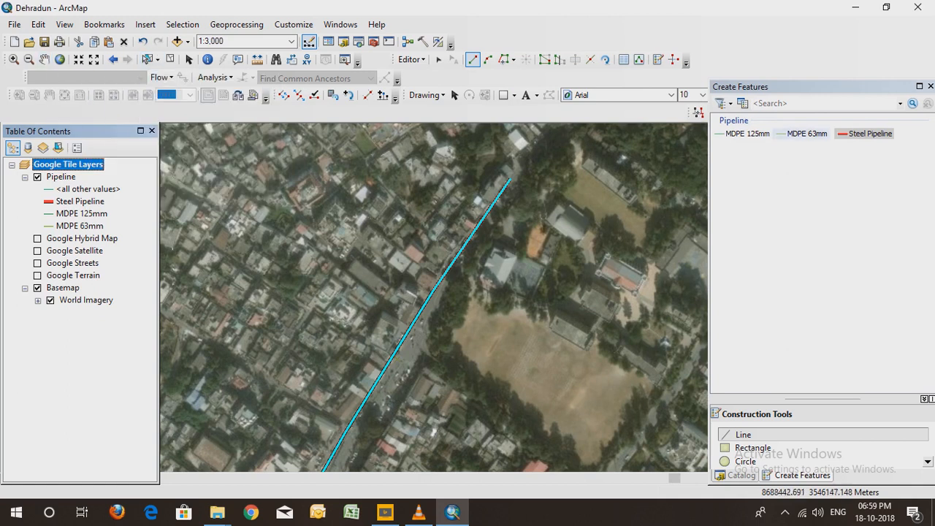
click(805, 133)
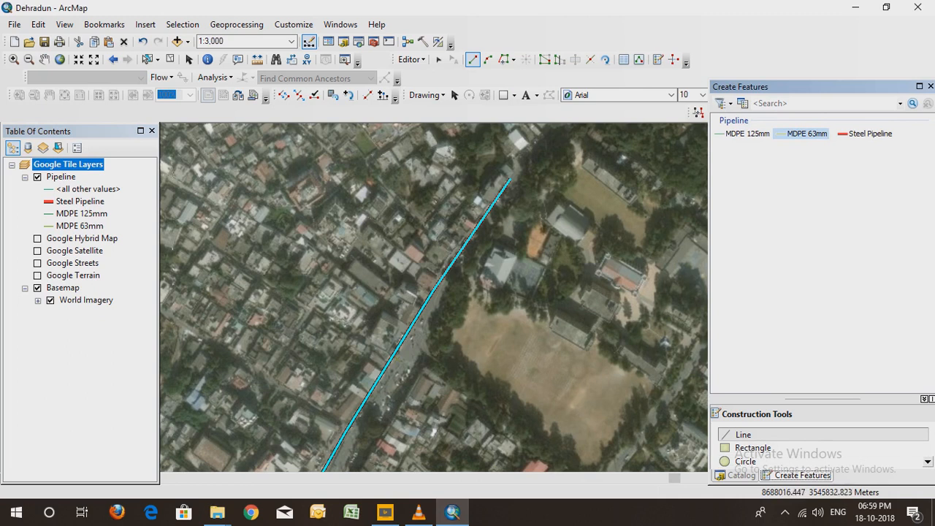
click(345, 431)
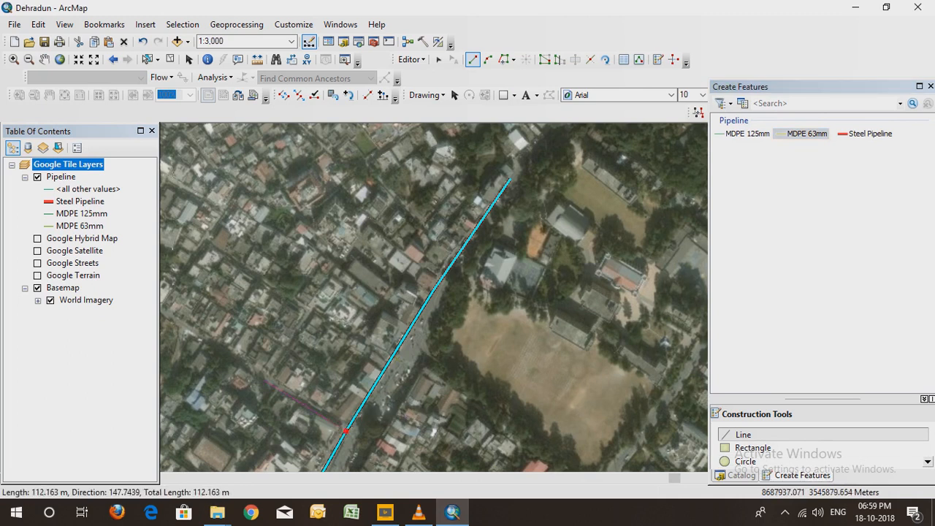
click(263, 379)
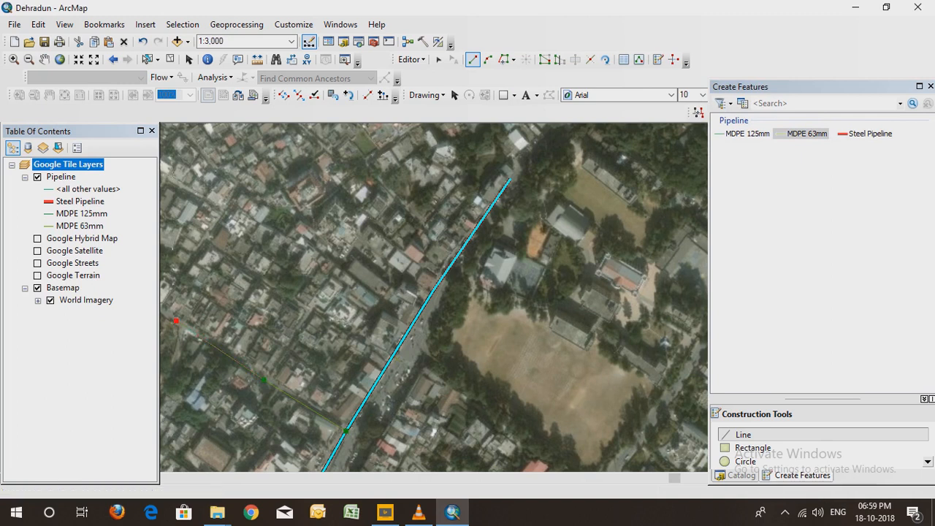
click(176, 320)
right_click(195, 309)
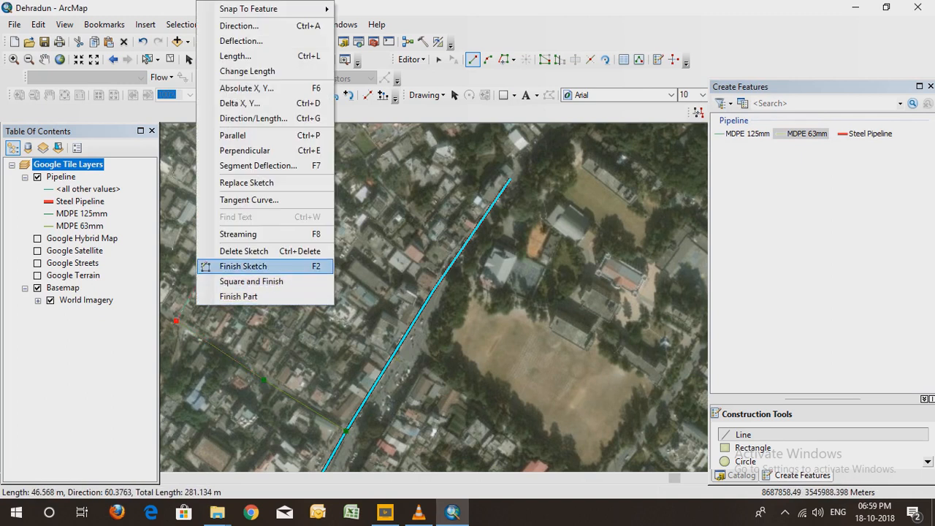
click(241, 265)
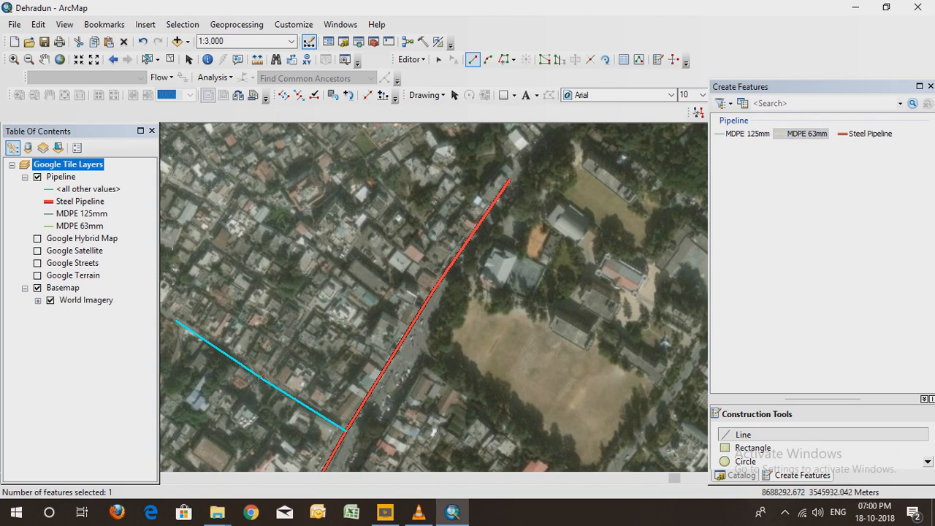
right_click(562, 191)
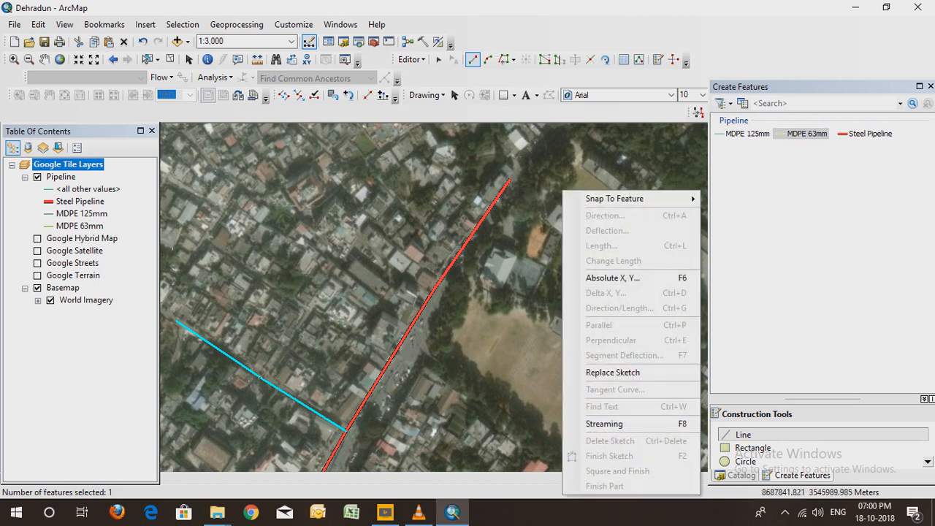
key(Escape)
click(60, 176)
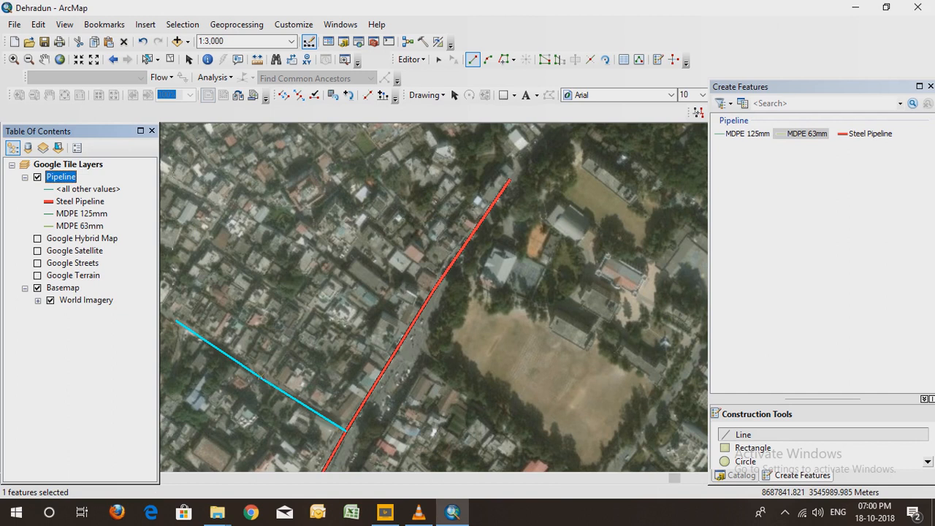
right_click(62, 176)
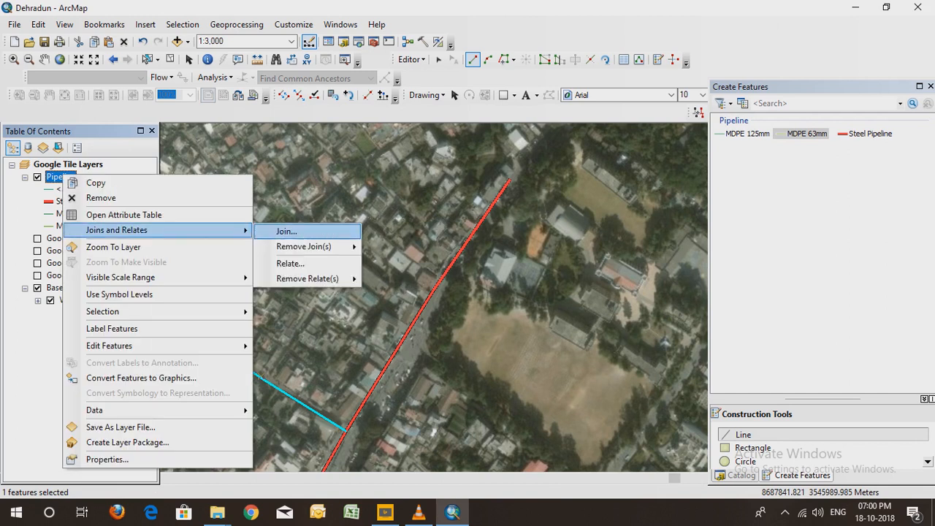
right_click(369, 191)
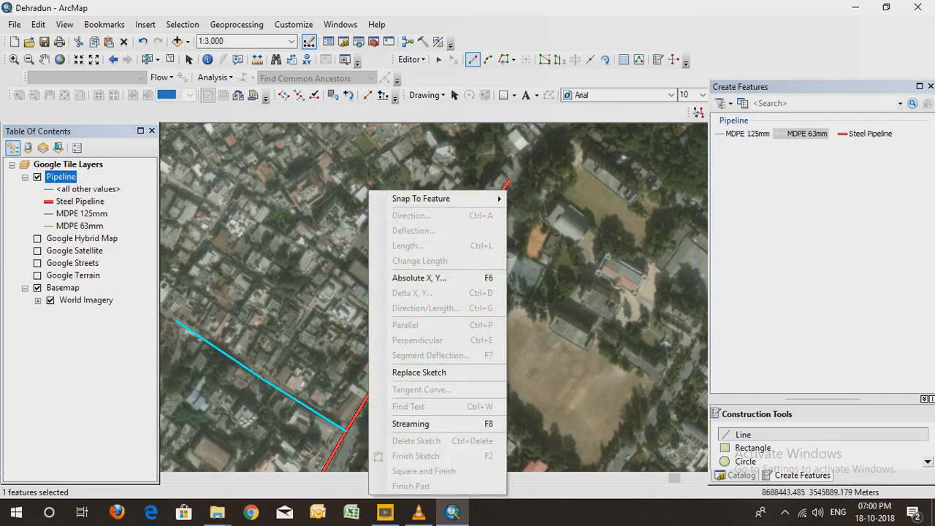
click(789, 307)
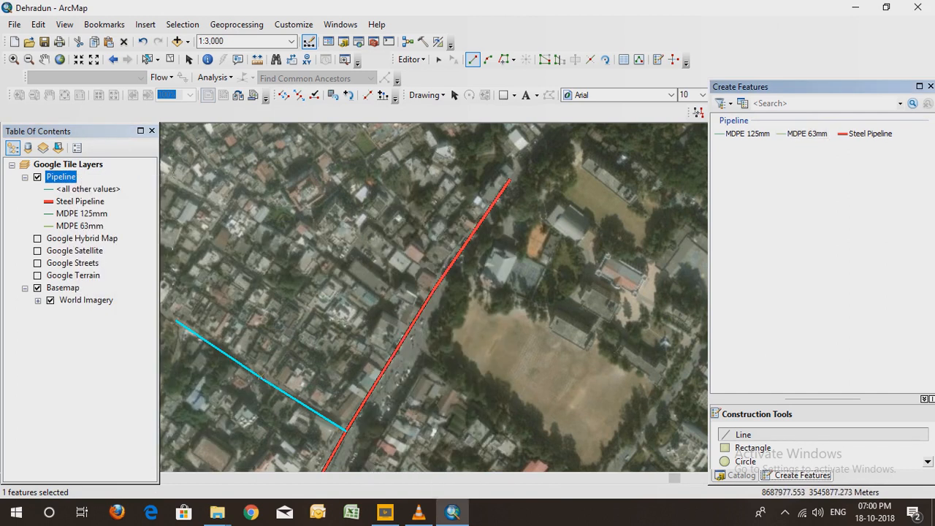
click(45, 60)
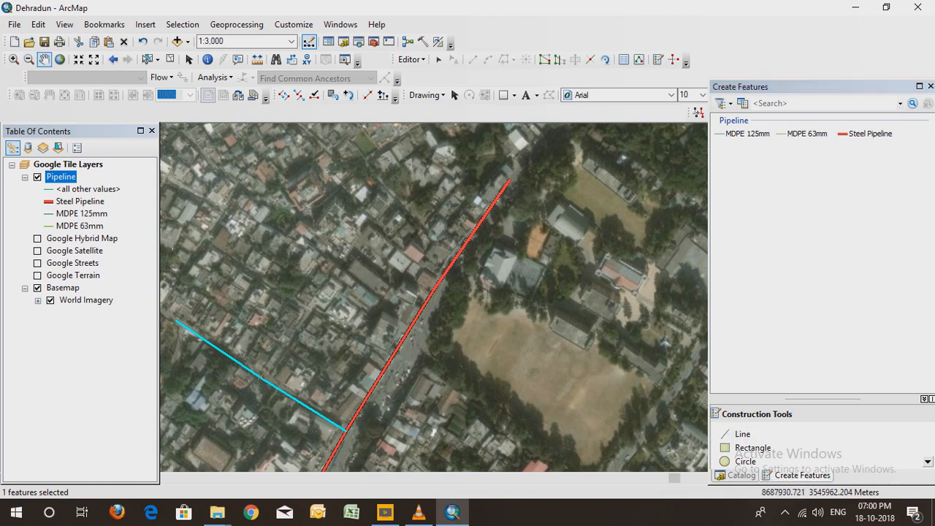
drag(207, 431, 348, 324)
scroll(416, 392, up, 1)
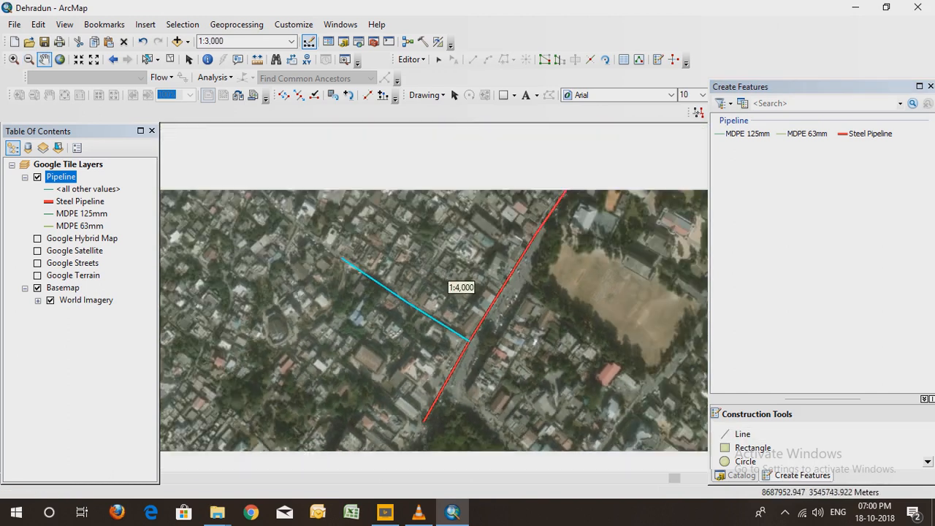
scroll(434, 321, up, 1)
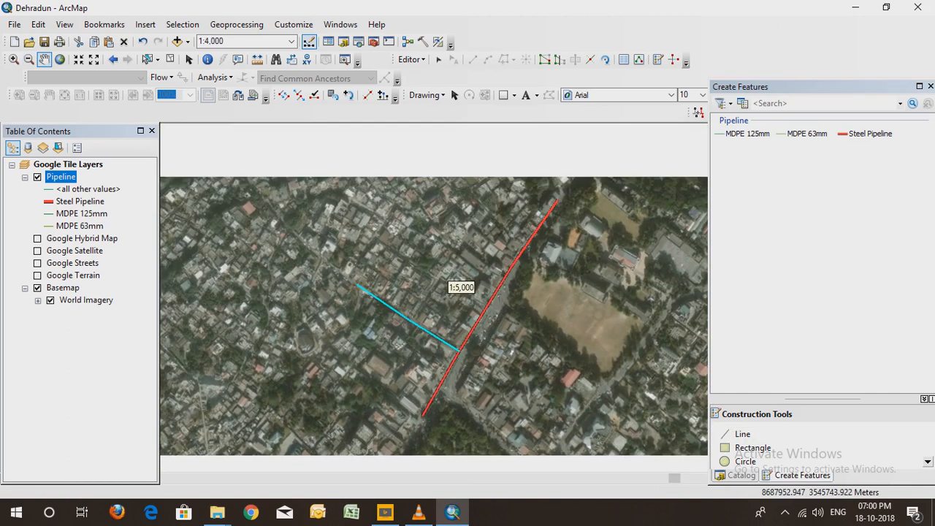
drag(434, 321, 399, 321)
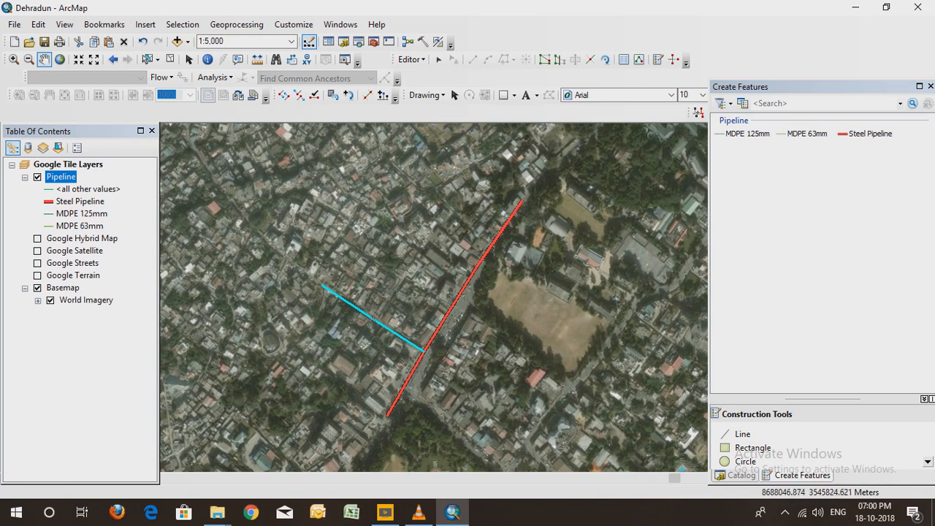
Start a new shapefile in the map_documents folder, named Isolation valve, with the Point feature type
drag(740, 86, 650, 178)
click(343, 42)
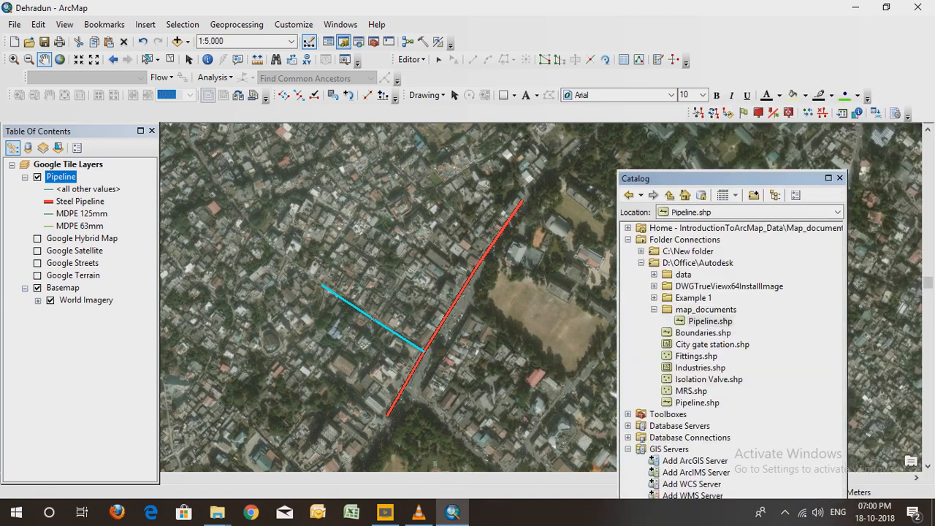
click(706, 310)
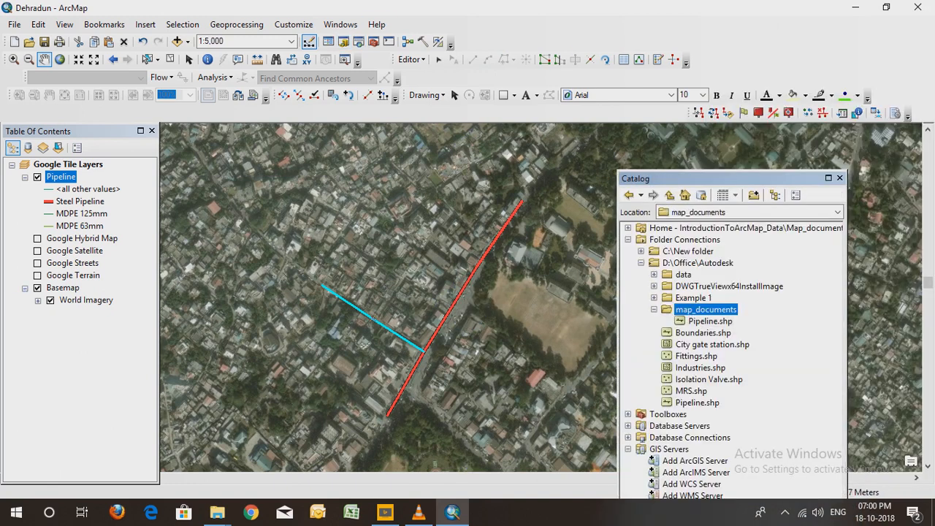
right_click(707, 310)
mouse_move(740, 393)
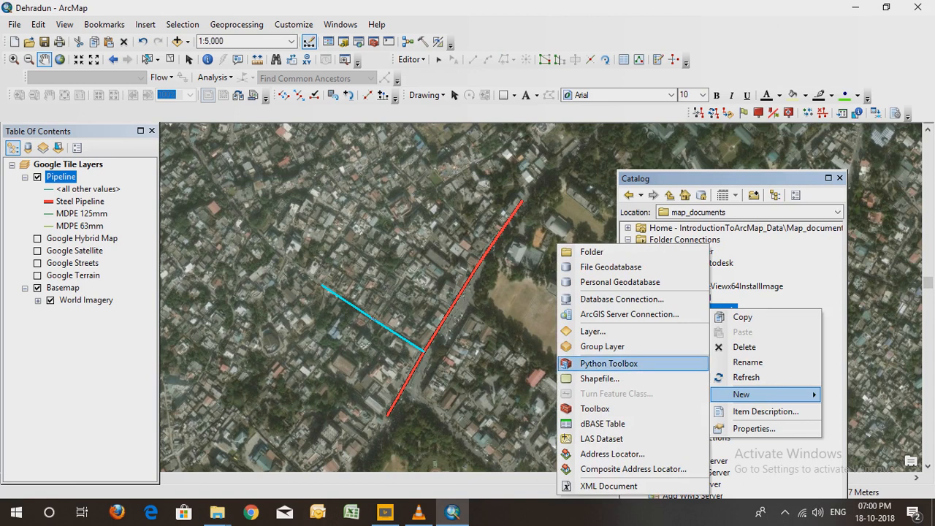
click(599, 378)
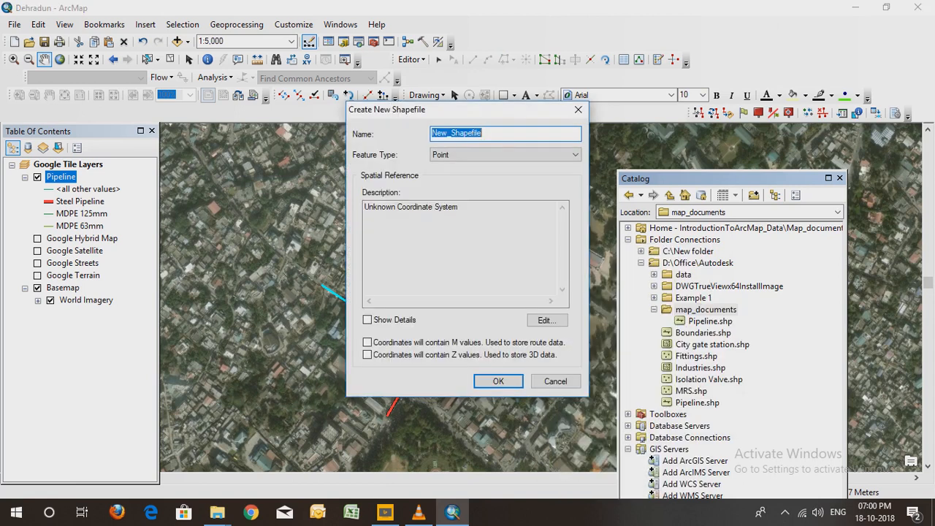
text(Isola)
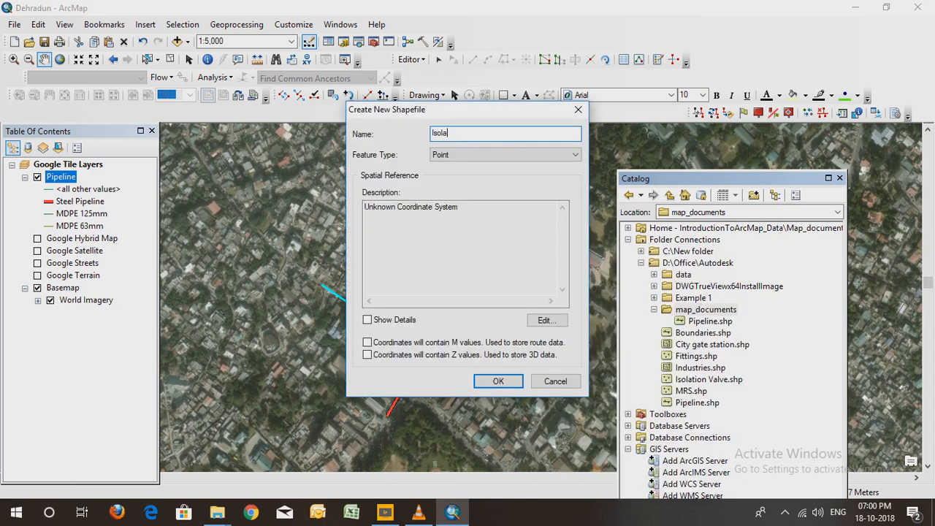
text(tion valve)
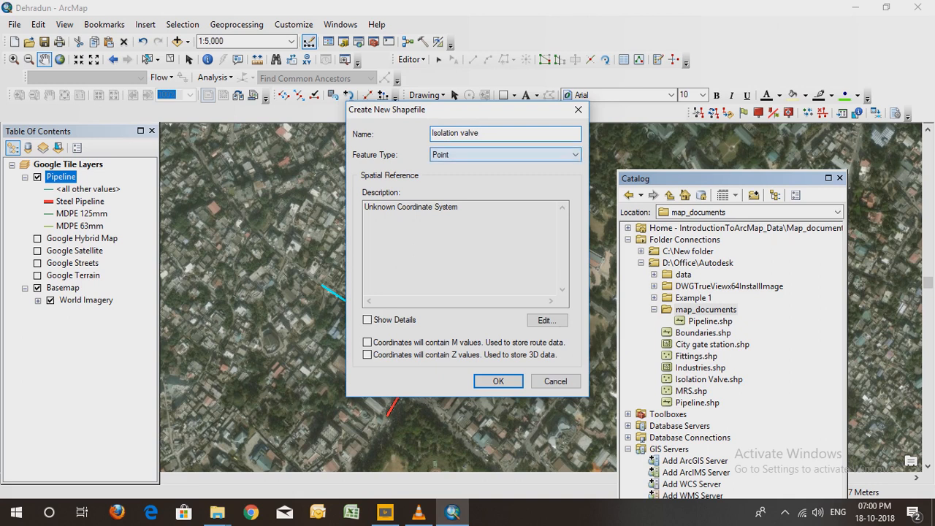
click(540, 155)
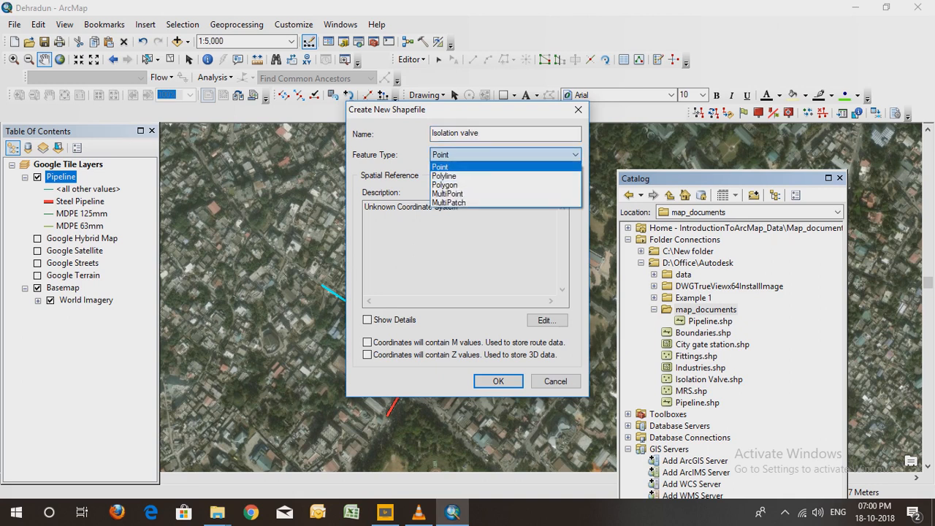
click(467, 167)
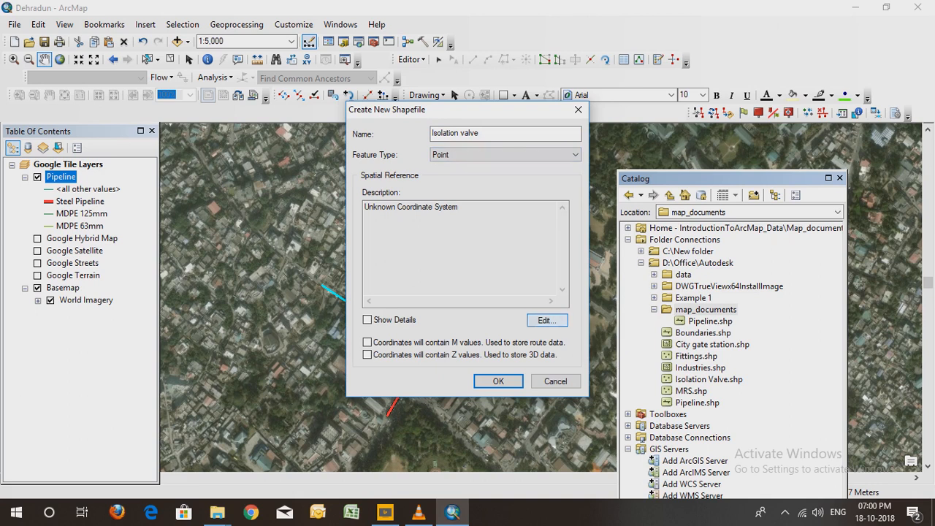
Assign the WGS 1984 Web Mercator (auxiliary sphere) coordinate system to the Isolation valve shapefile and create it
click(547, 320)
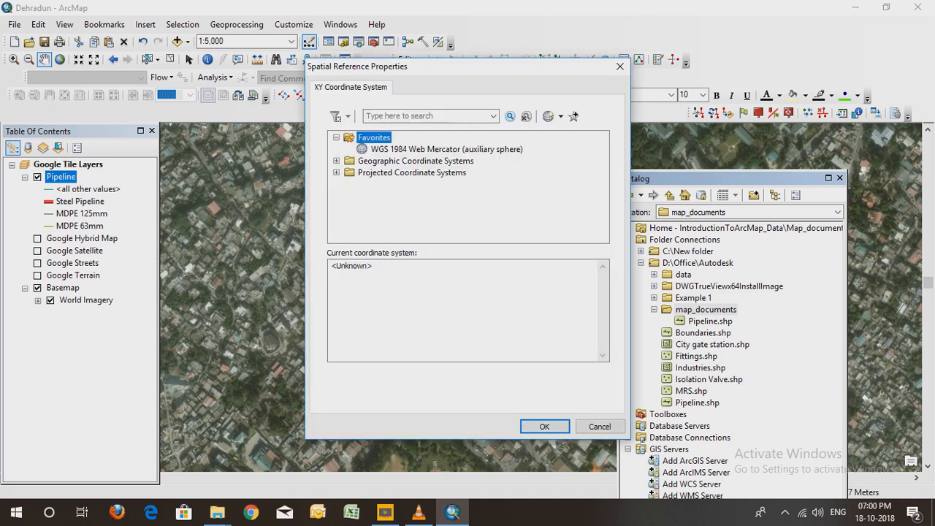
click(446, 149)
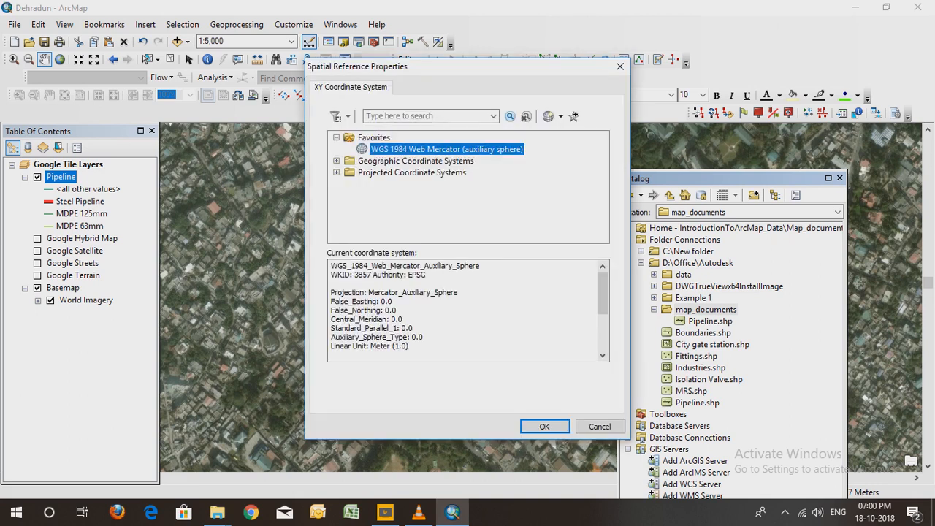
drag(438, 65, 640, 65)
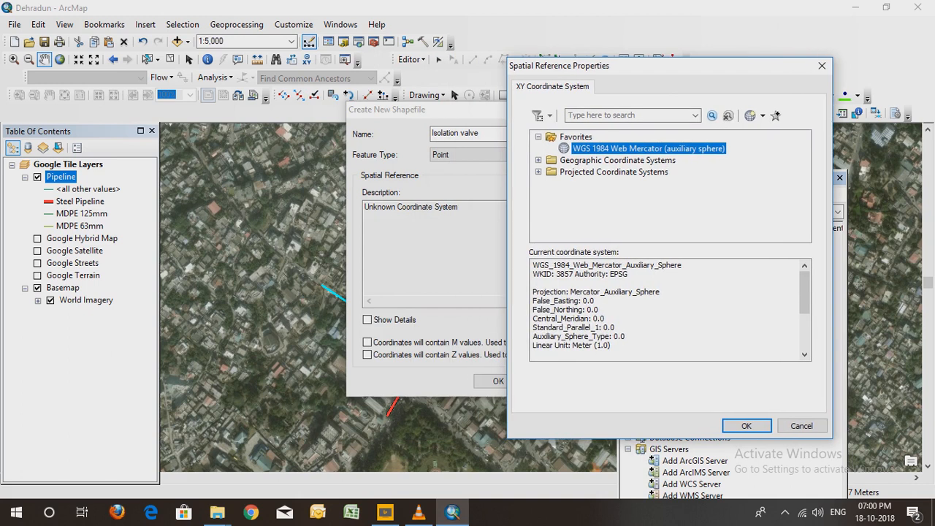
click(746, 425)
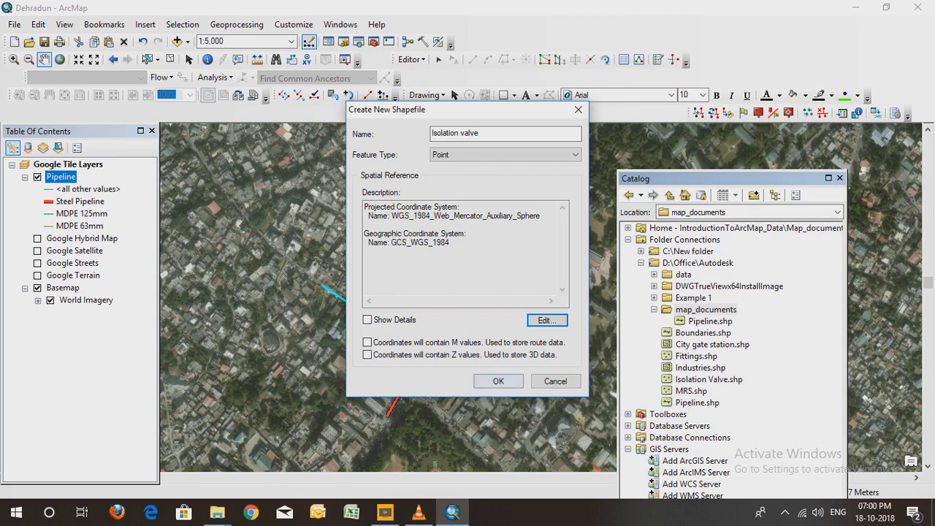
key(Return)
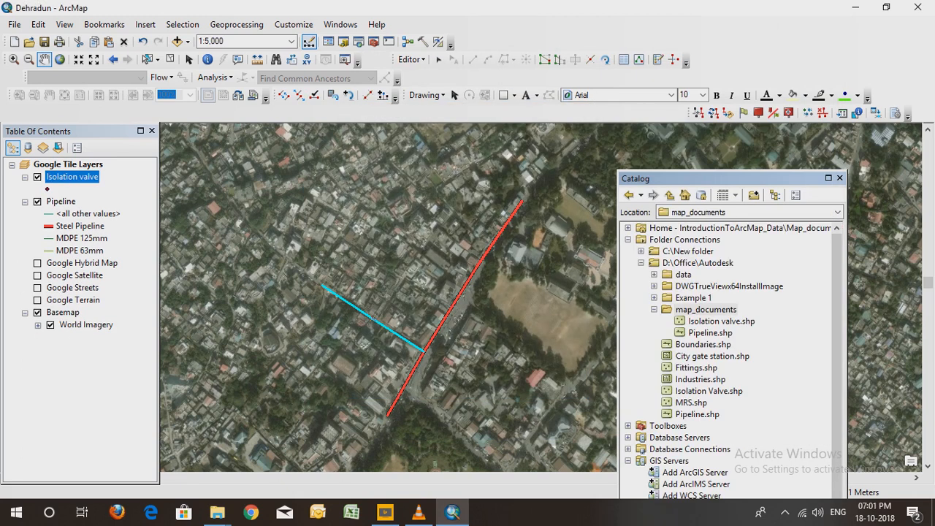
Add a Diameter field of type Long Integer to the new Isolation valve shapefile in map_documents
click(720, 320)
right_click(719, 321)
click(767, 459)
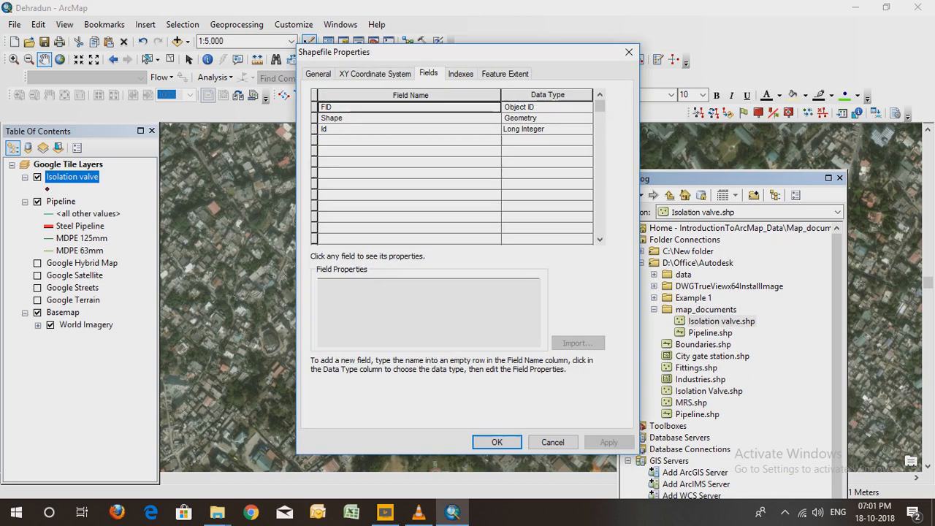
click(409, 140)
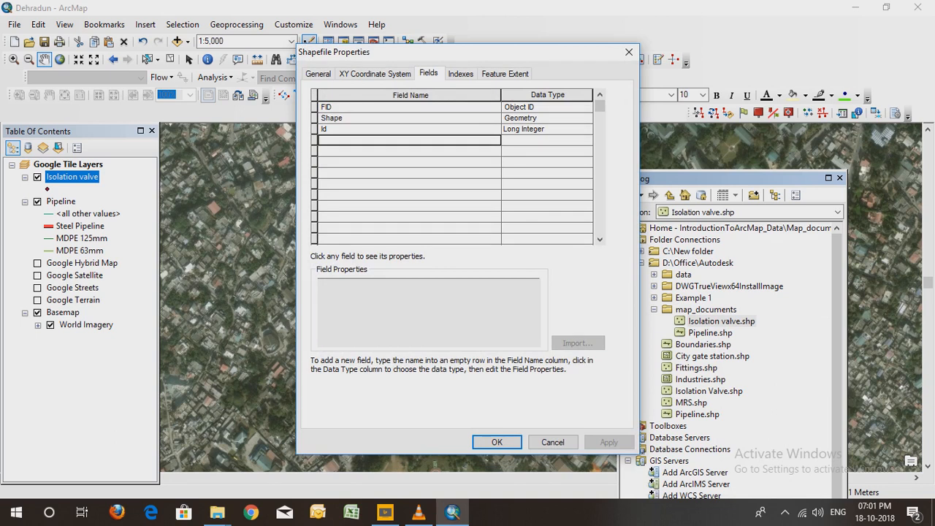
text(Diameter)
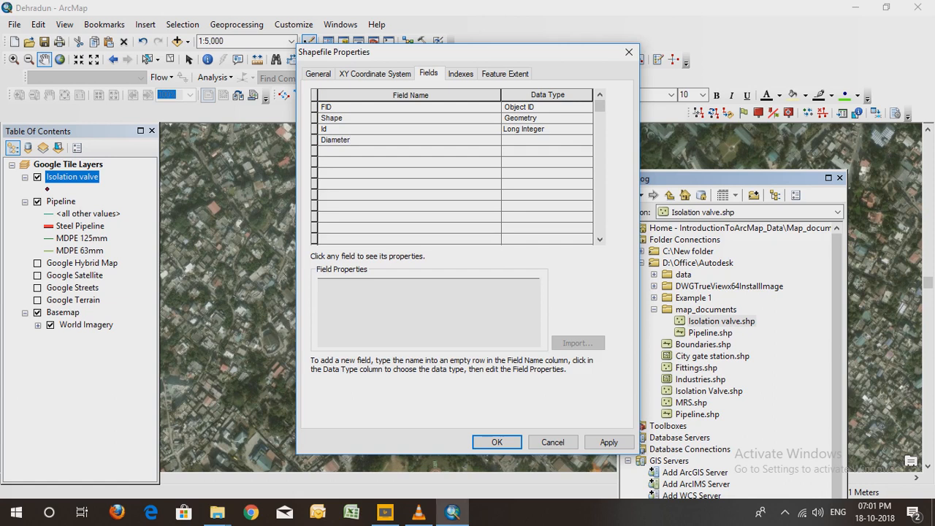
click(546, 139)
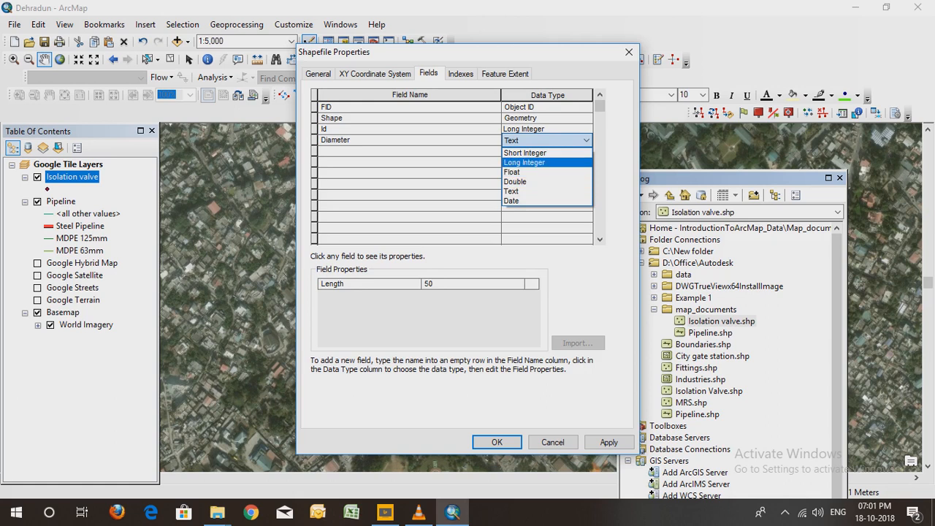
key(Return)
Add the text fields Manufacturer name, Welder name and Life cycle to the Isolation valve shapefile
click(409, 151)
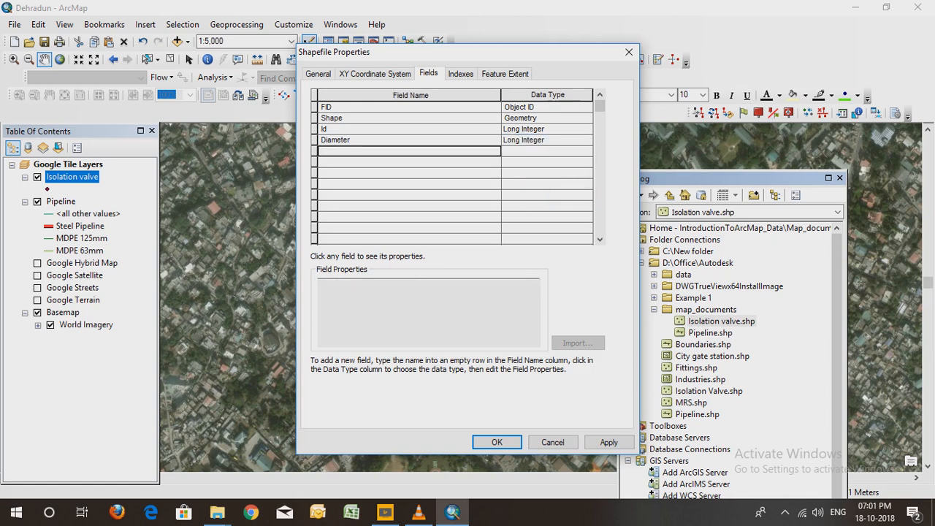
text(Manufa)
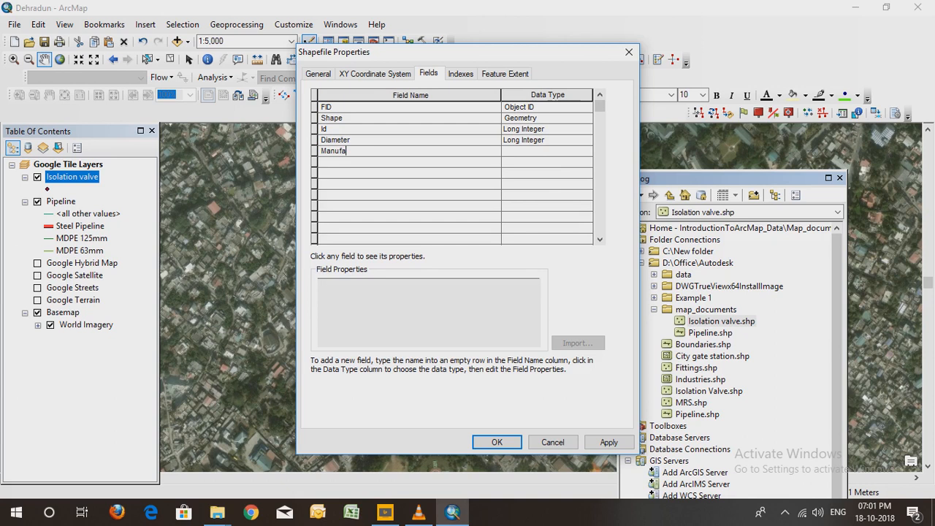
text(cture)
text(r name)
key(Return)
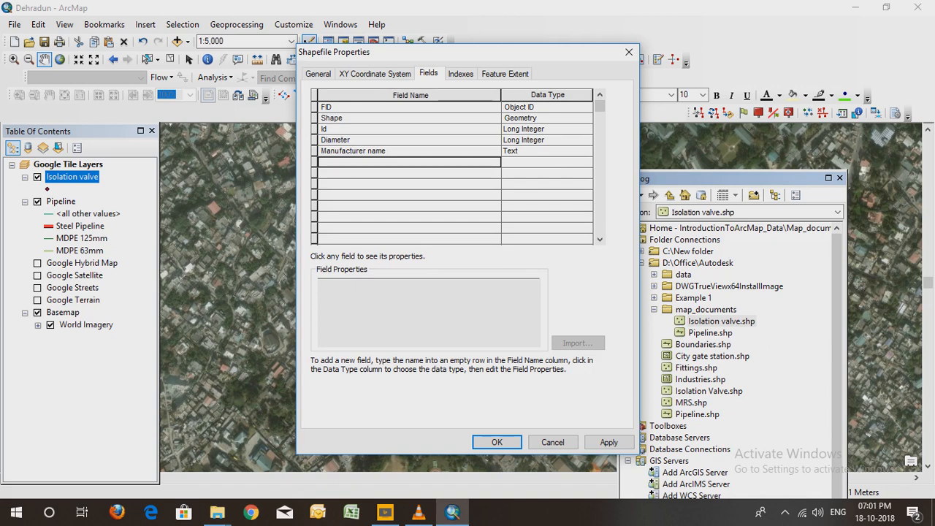
text(Welder name)
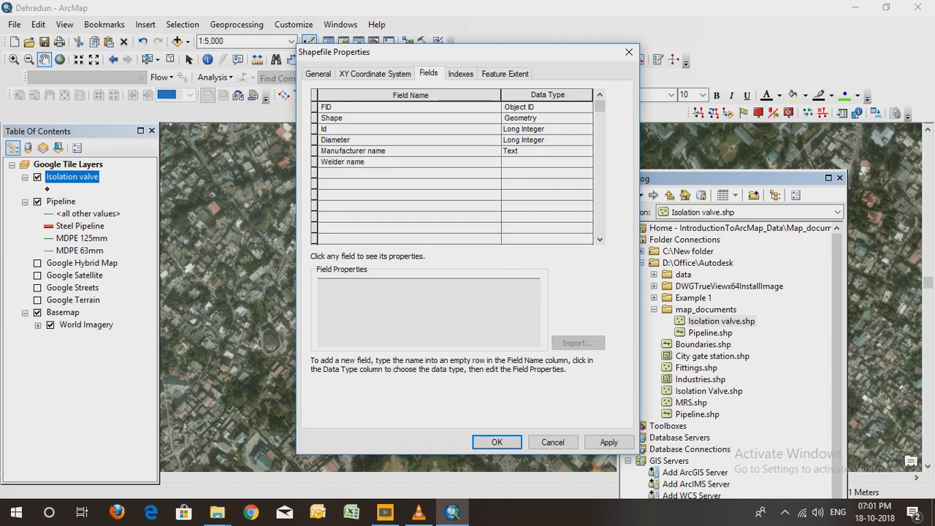
key(Return)
text(Life cycle)
key(Return)
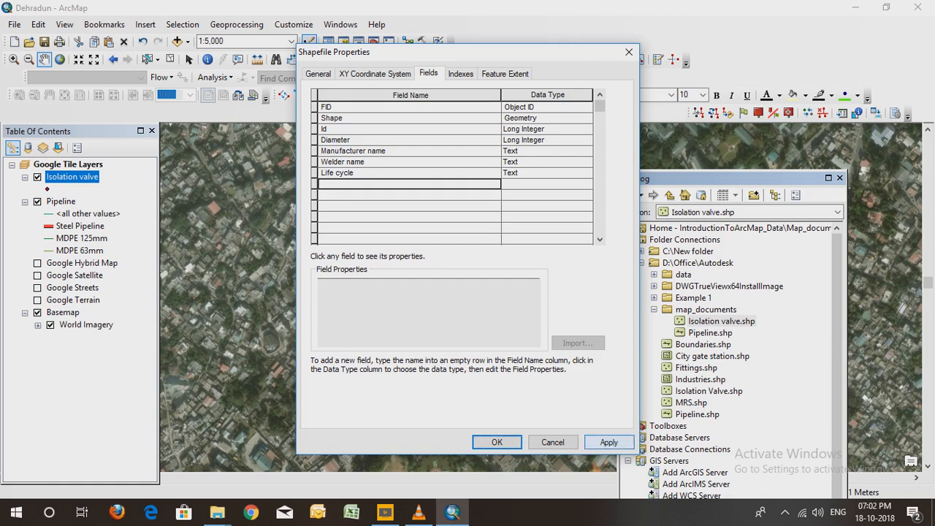
Apply the new fields, accepting the automatic renaming to Manufactur, Welder_nam and Life_cycle, and close the shapefile properties
click(608, 442)
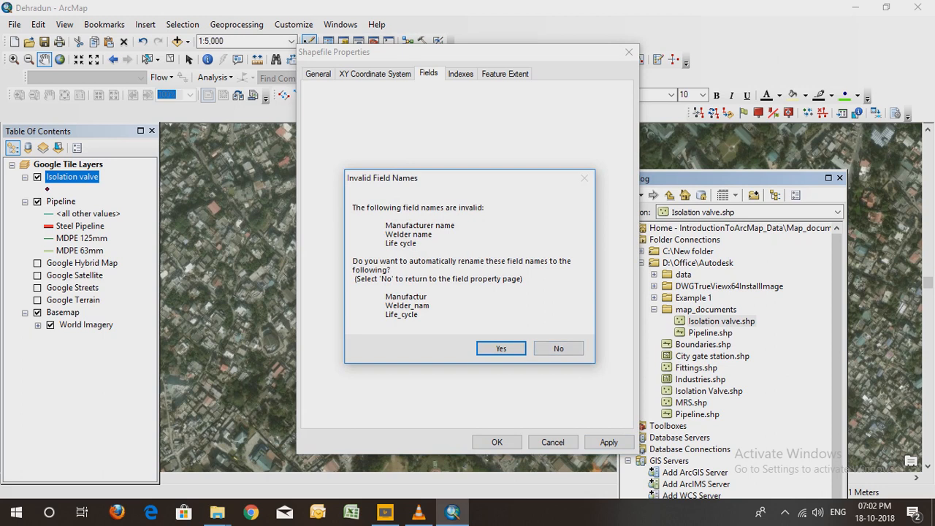
click(501, 349)
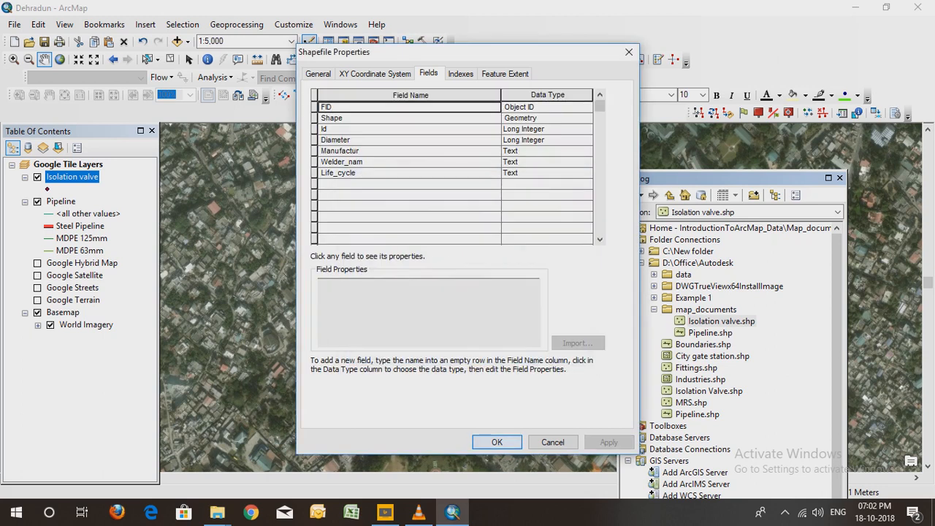
key(Return)
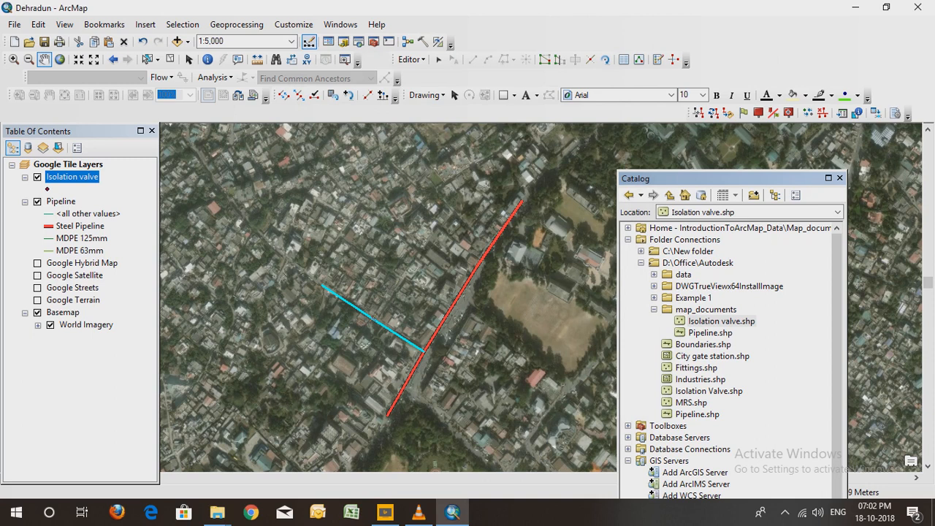
Set the Isolation valve layer's symbology to unique values of the Diameter field, add all values, and apply it
right_click(71, 177)
click(105, 463)
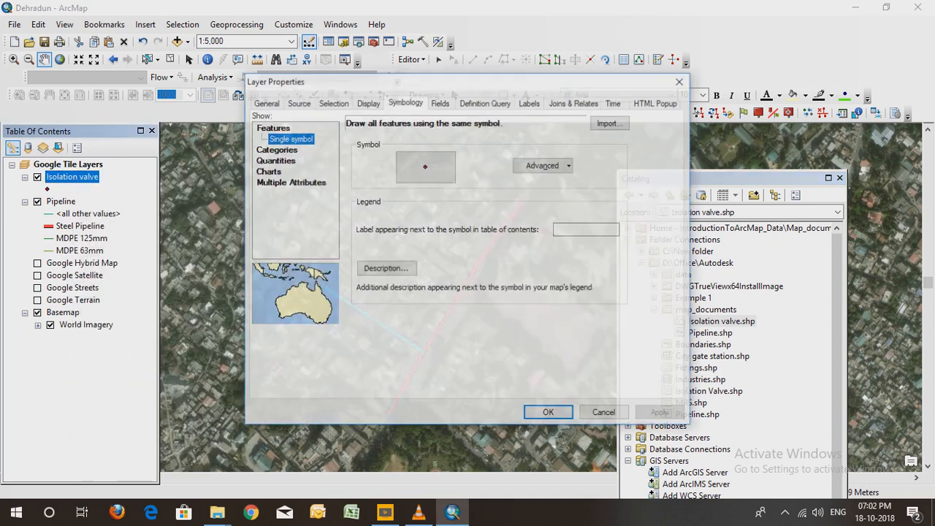
click(276, 149)
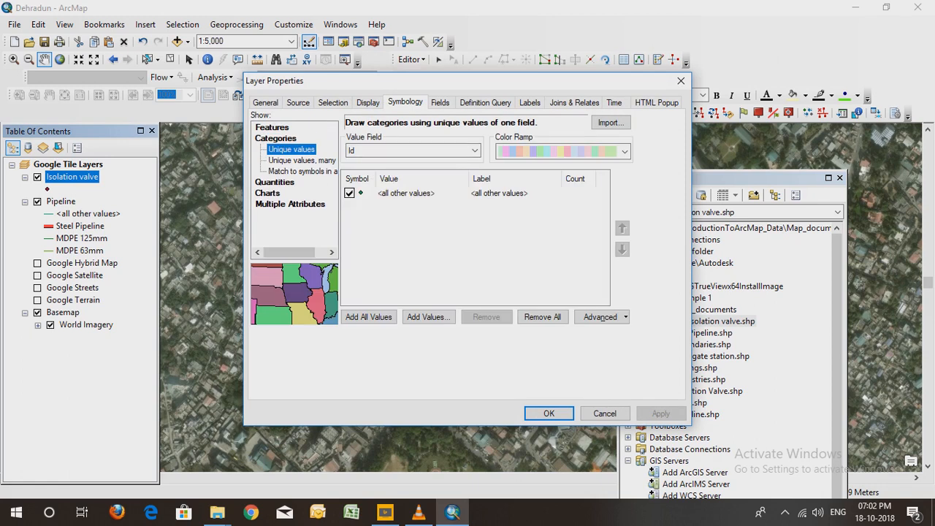
click(474, 150)
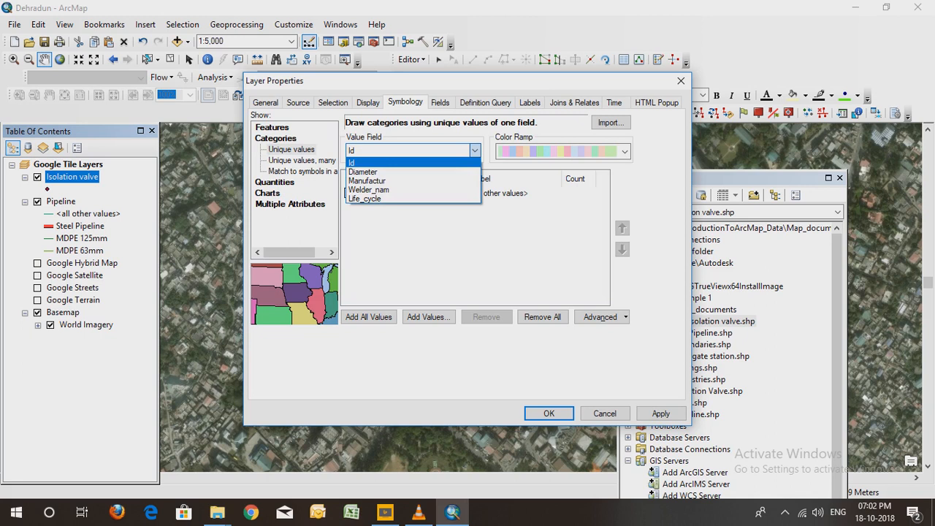
click(395, 173)
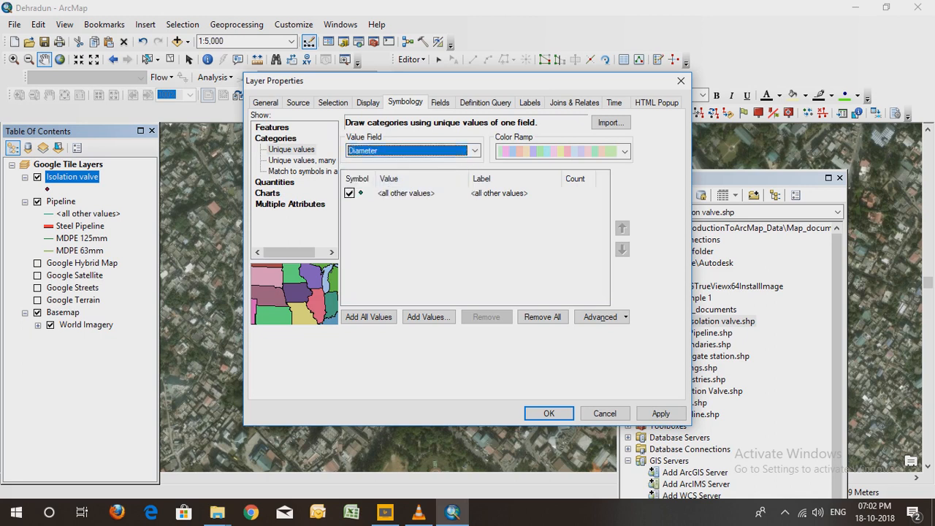
click(368, 317)
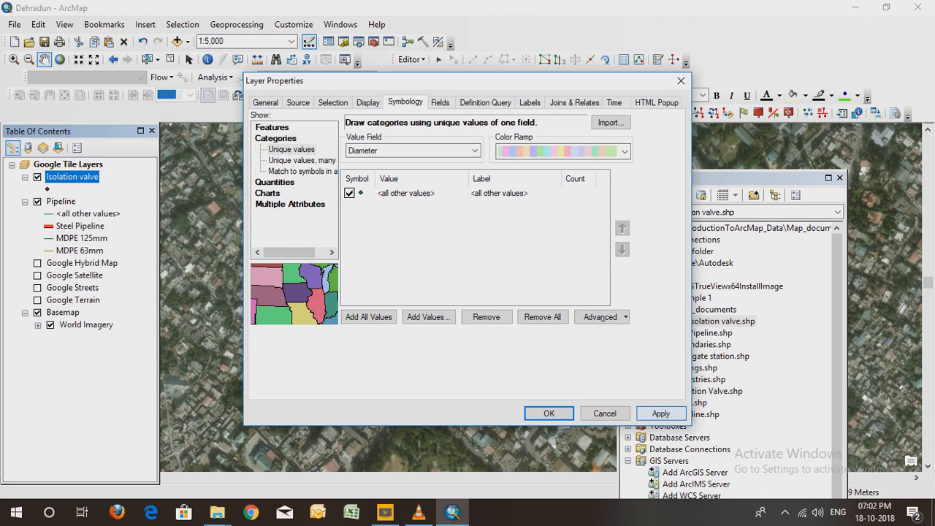
click(661, 413)
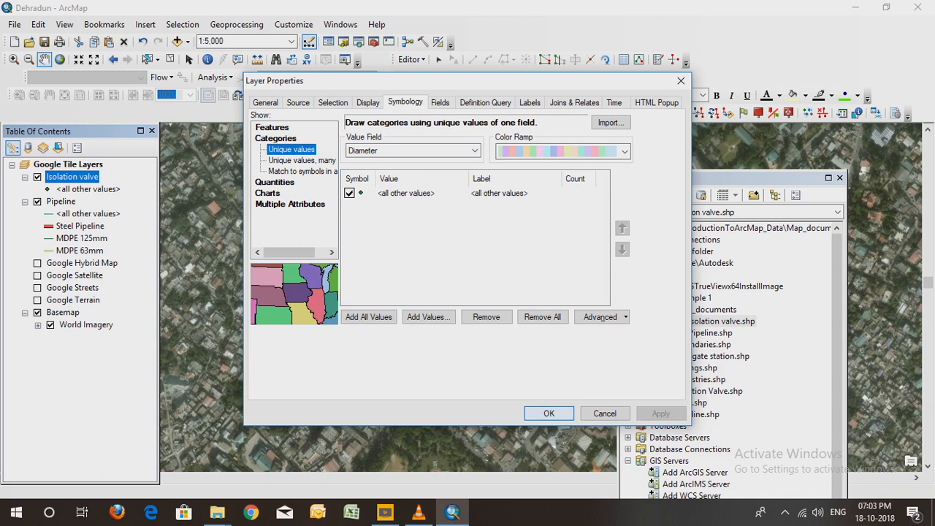
Close the layer properties and start a new feature type for the Isolation valve layer named Steel Isolation ball valve
key(Return)
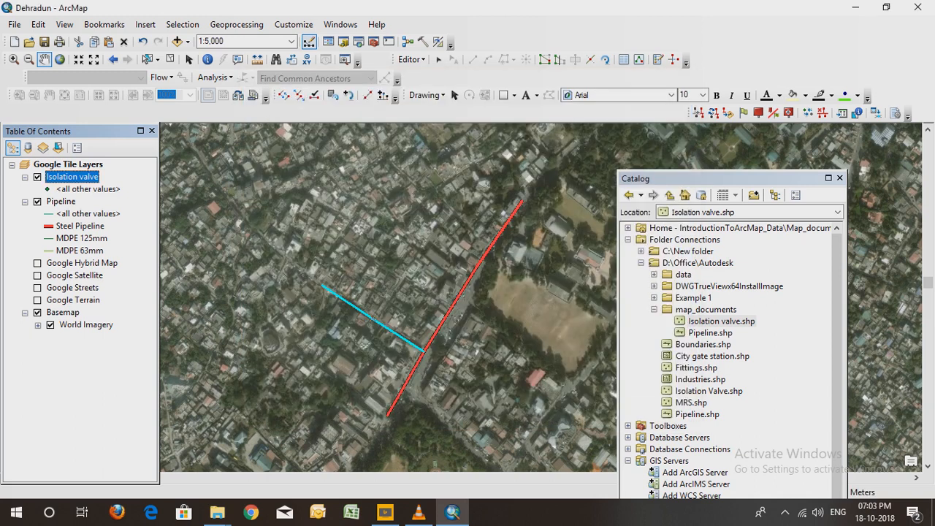
right_click(79, 177)
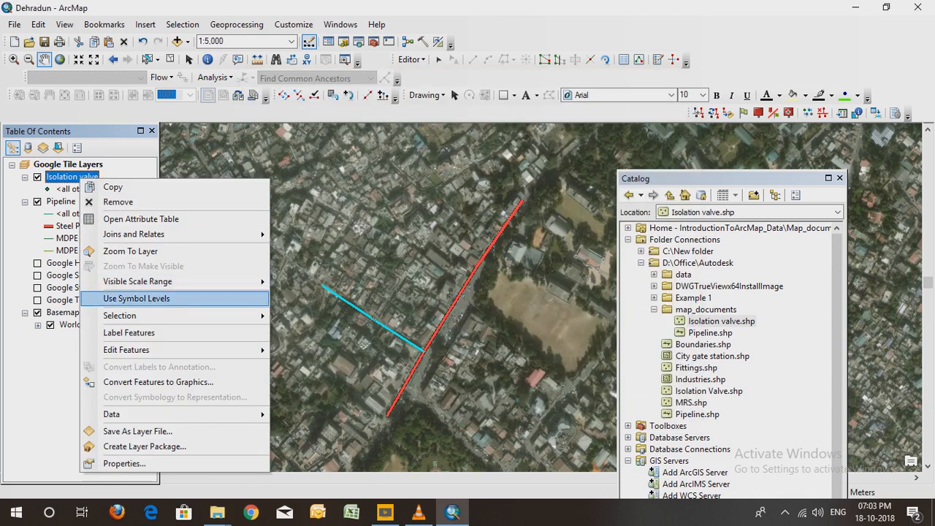
mouse_move(146, 350)
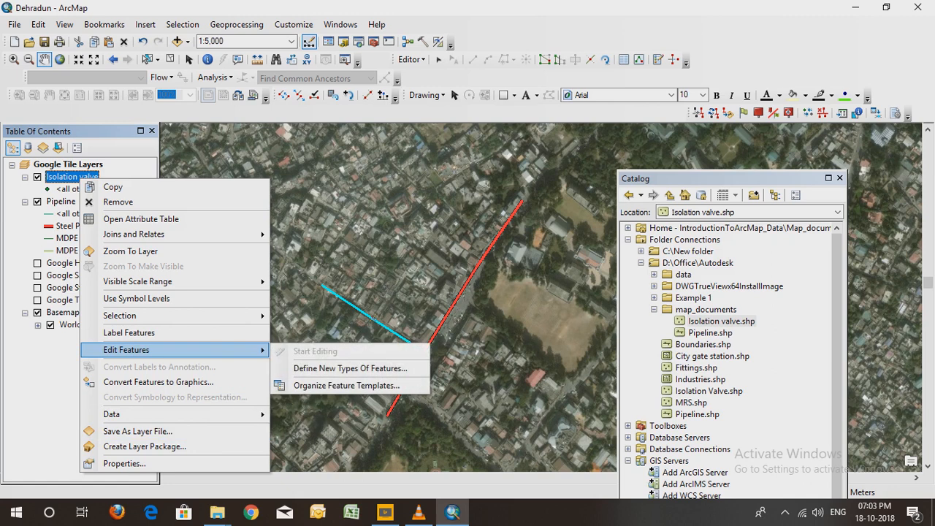
click(350, 368)
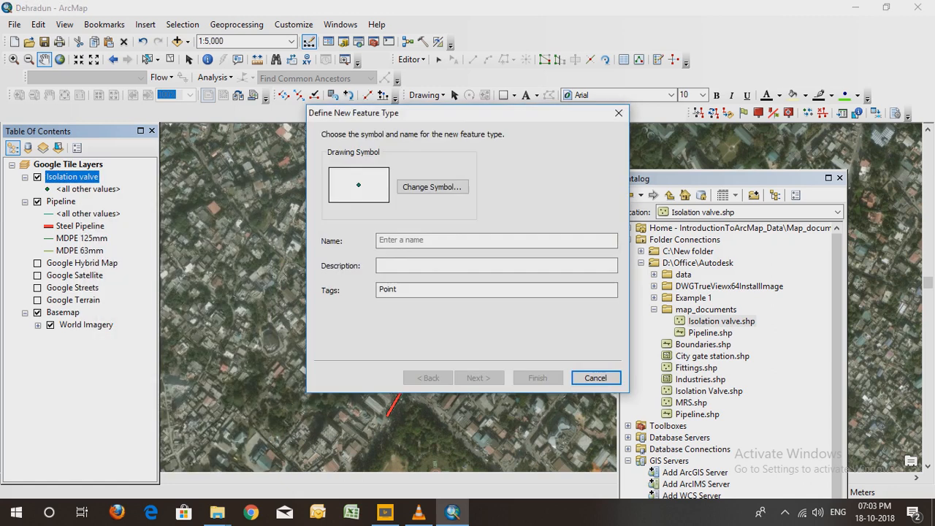
text(S)
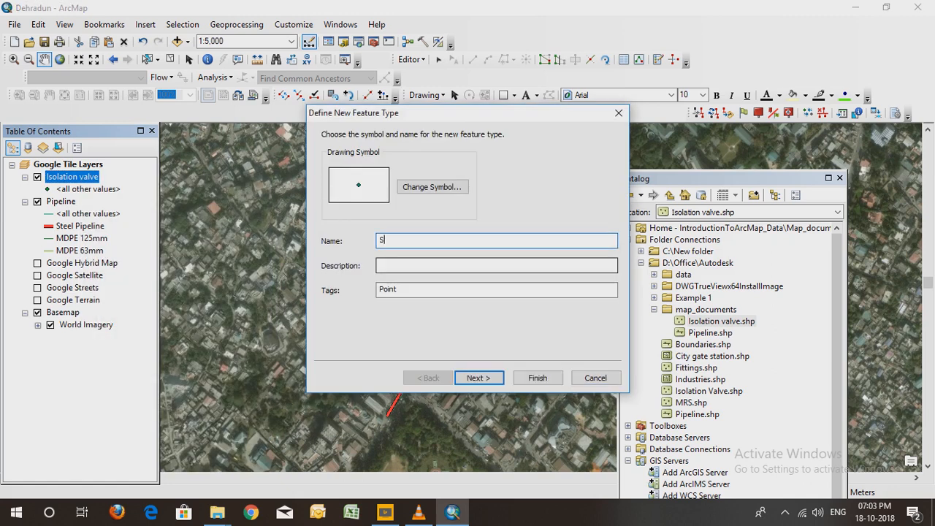
text(teel Is)
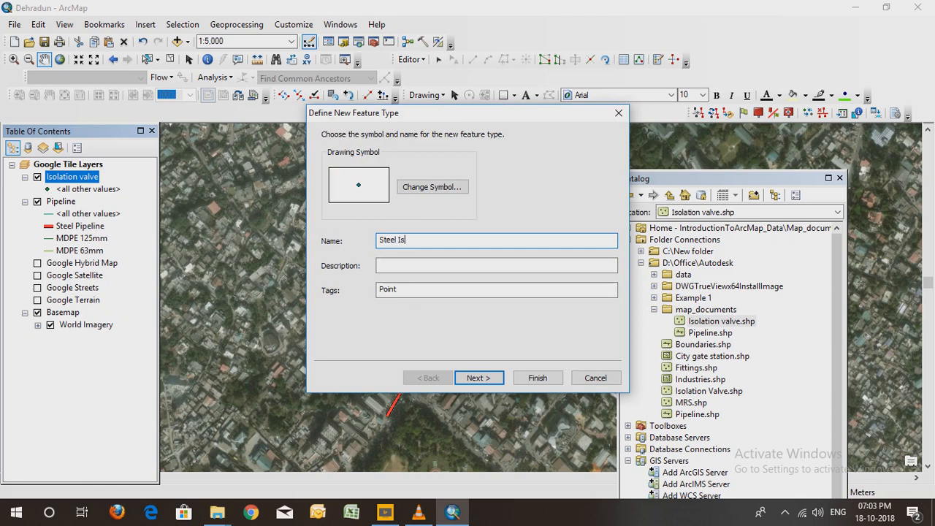
text(olation ball valve)
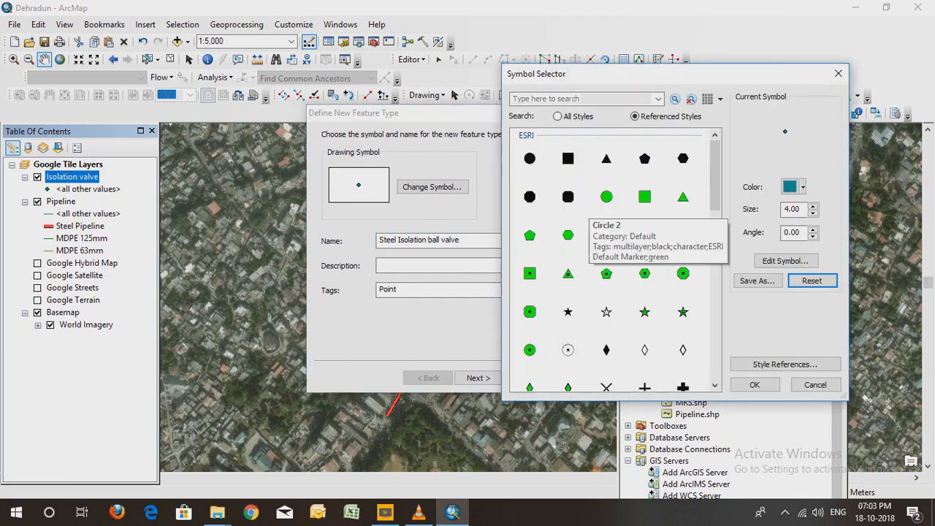
Give the Steel Isolation ball valve type a solid circle marker coloured yellow at size 13
click(529, 159)
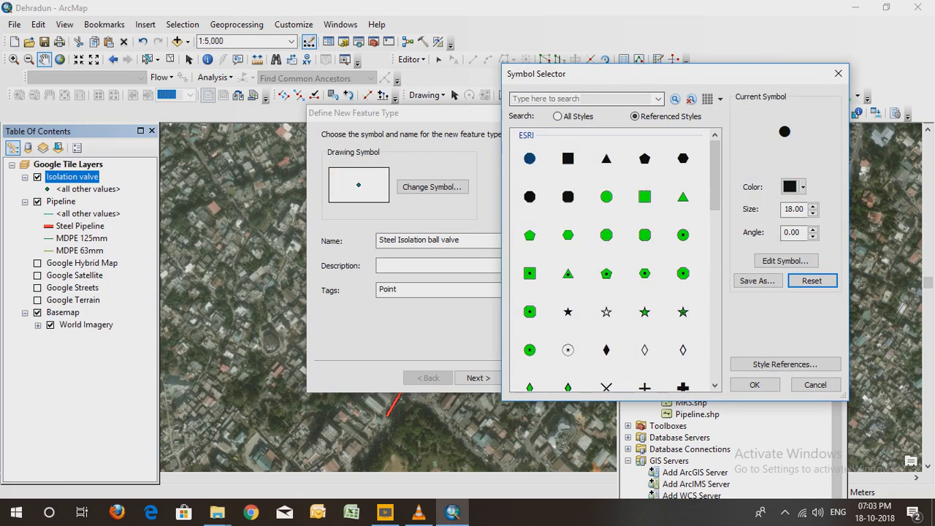
scroll(675, 154, down, 3)
scroll(614, 259, down, 5)
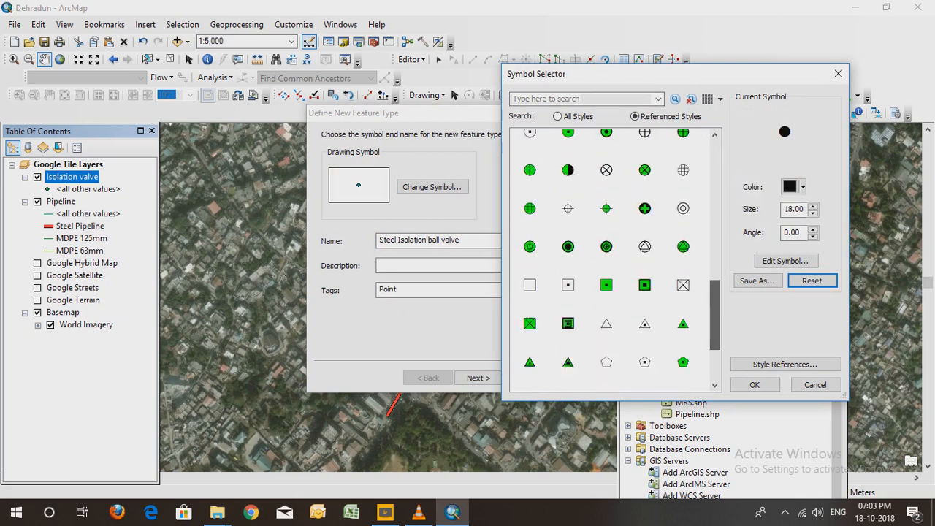
scroll(614, 259, up, 10)
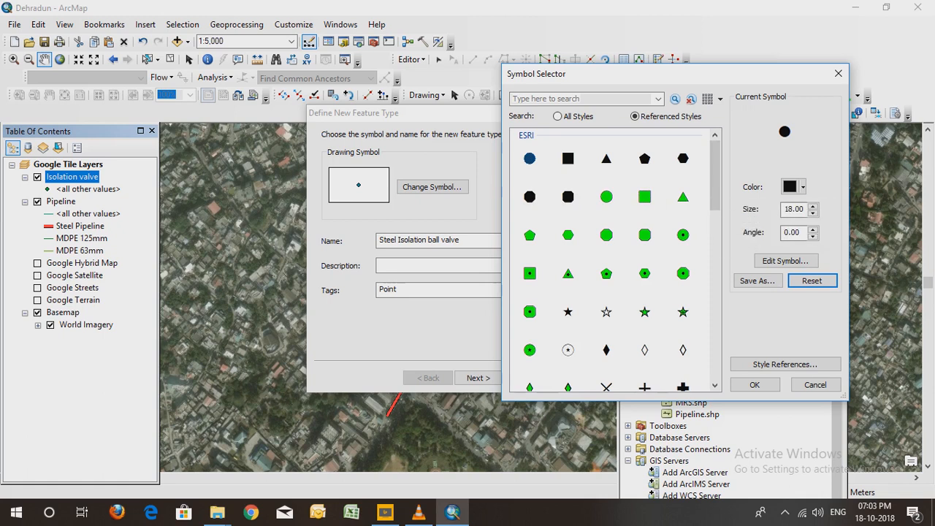
click(795, 187)
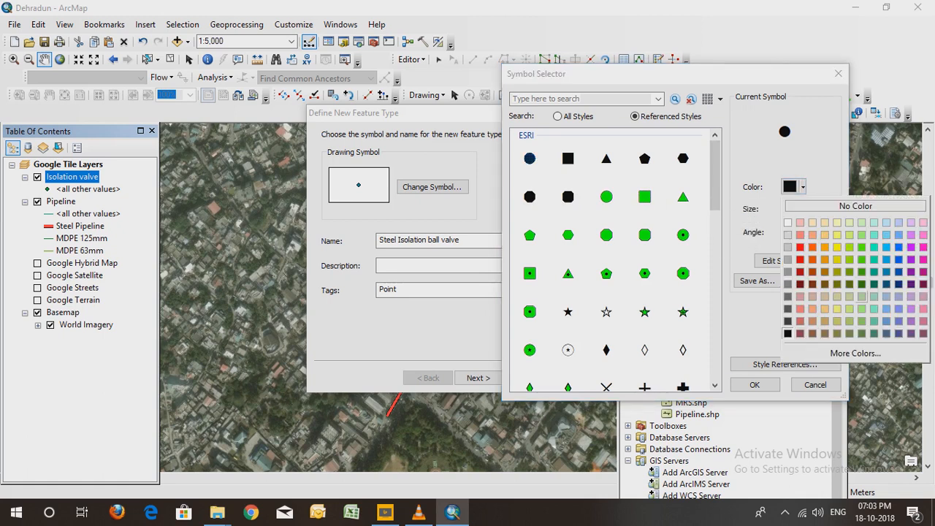
click(837, 247)
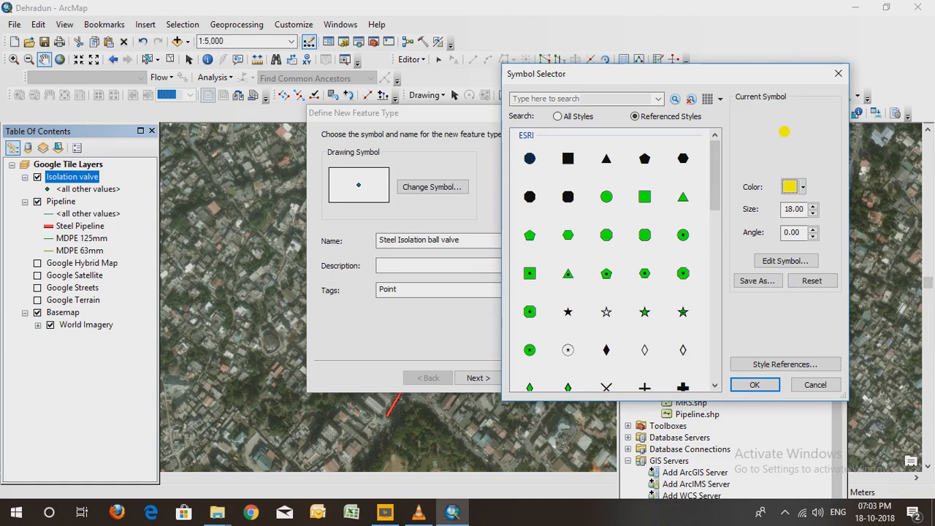
click(812, 213)
click(812, 213)
click(812, 214)
click(812, 213)
click(812, 213)
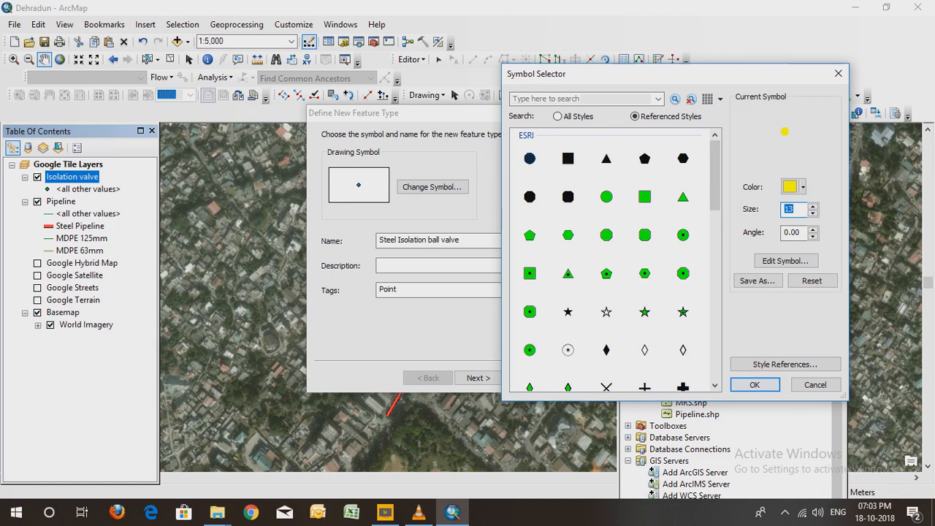
click(754, 384)
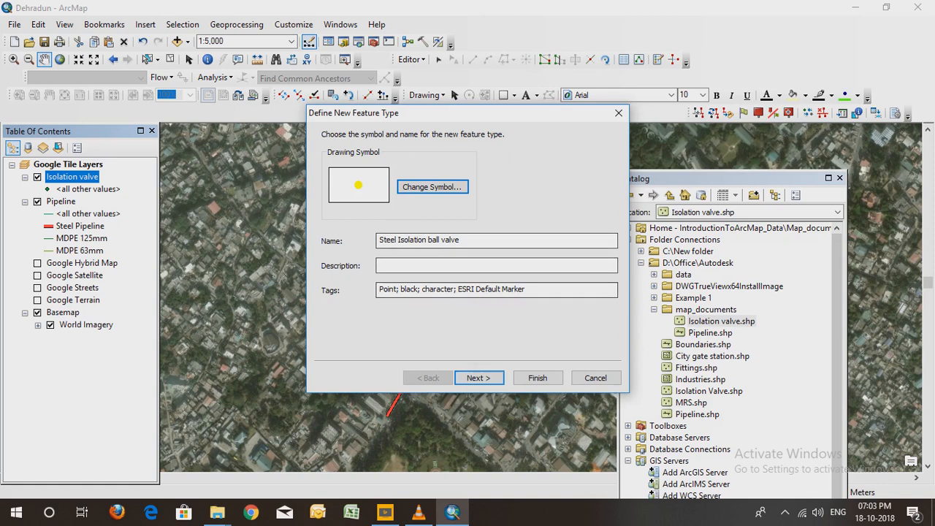
Finish the Steel Isolation ball valve feature type with category value 0 and the default settings
key(Return)
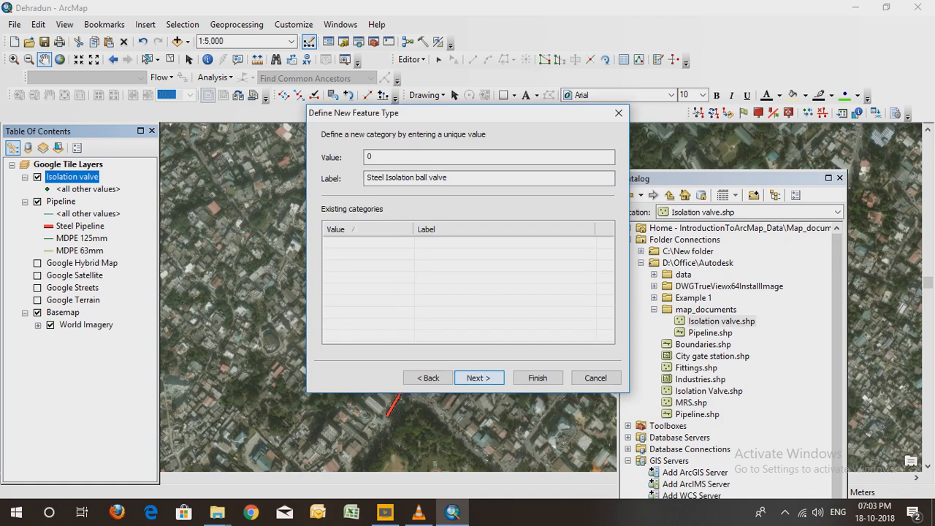
key(Return)
key(Return)
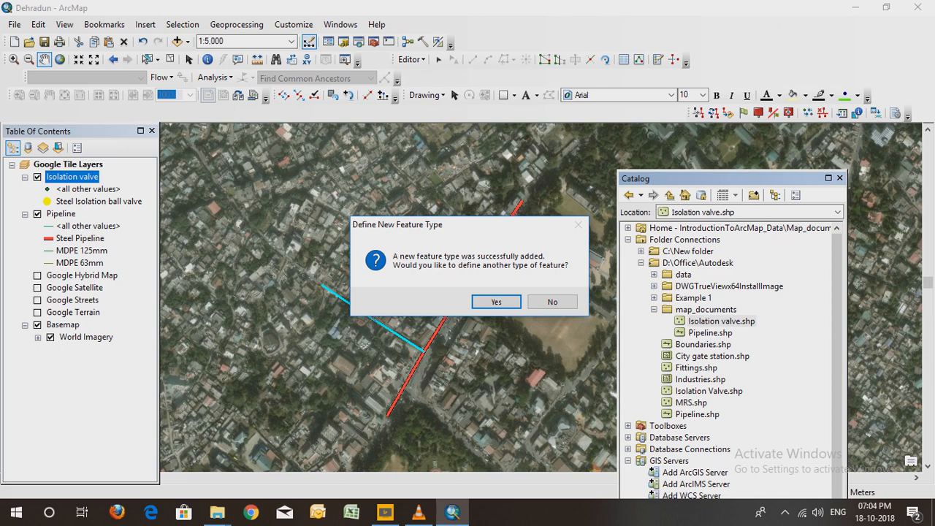
Define another Isolation valve feature type using the green Square 2 marker at a reduced size
key(Return)
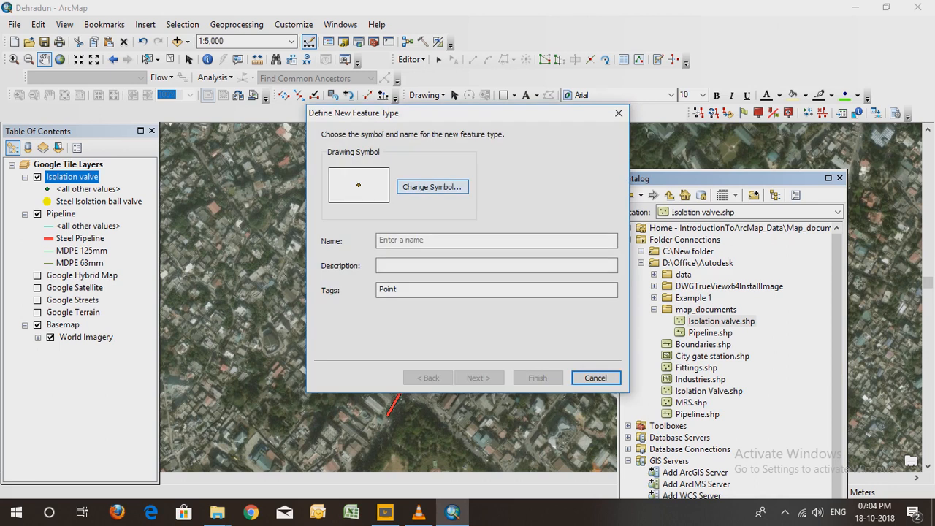
click(432, 186)
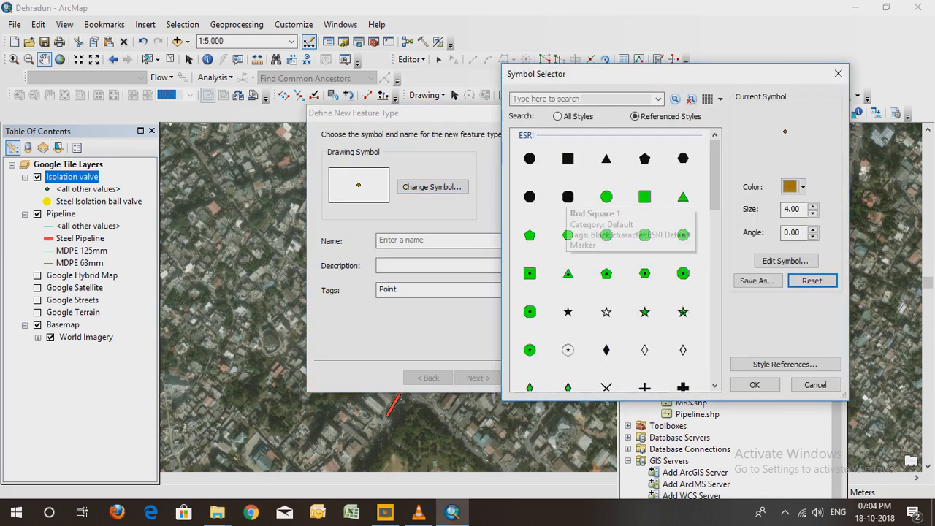
click(644, 197)
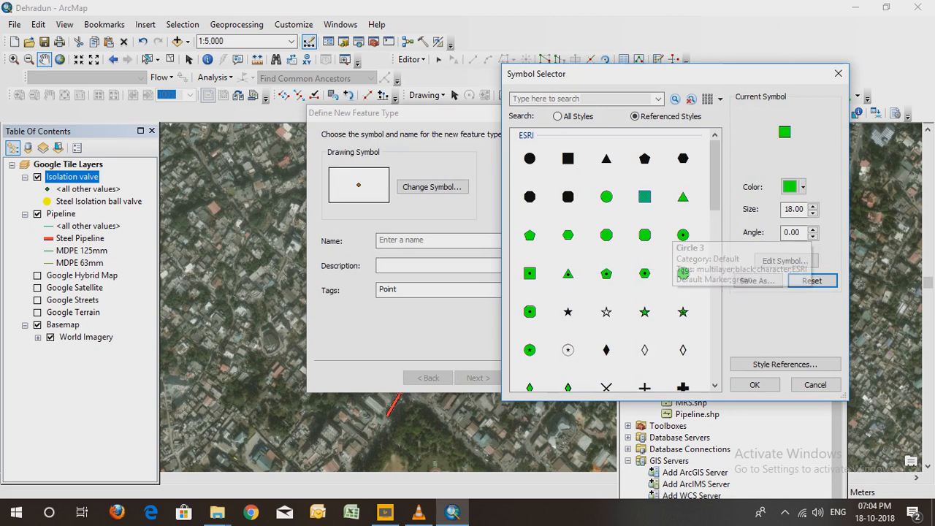
click(792, 187)
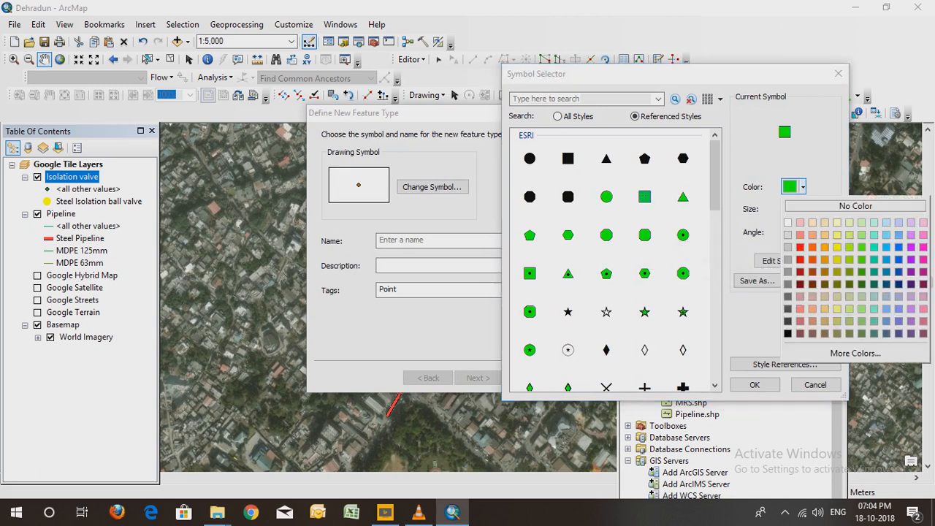
click(792, 187)
click(813, 214)
click(812, 213)
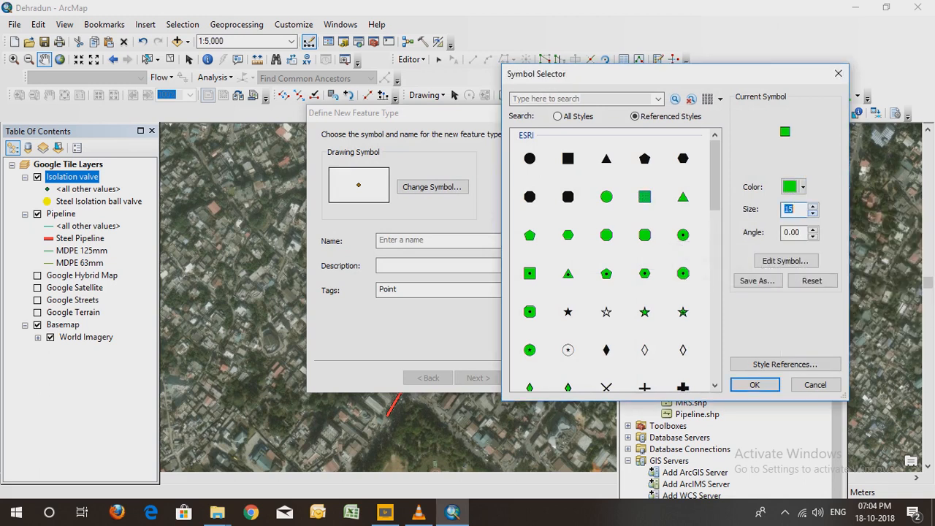
click(813, 213)
click(813, 214)
click(813, 213)
click(813, 213)
click(813, 213)
click(754, 384)
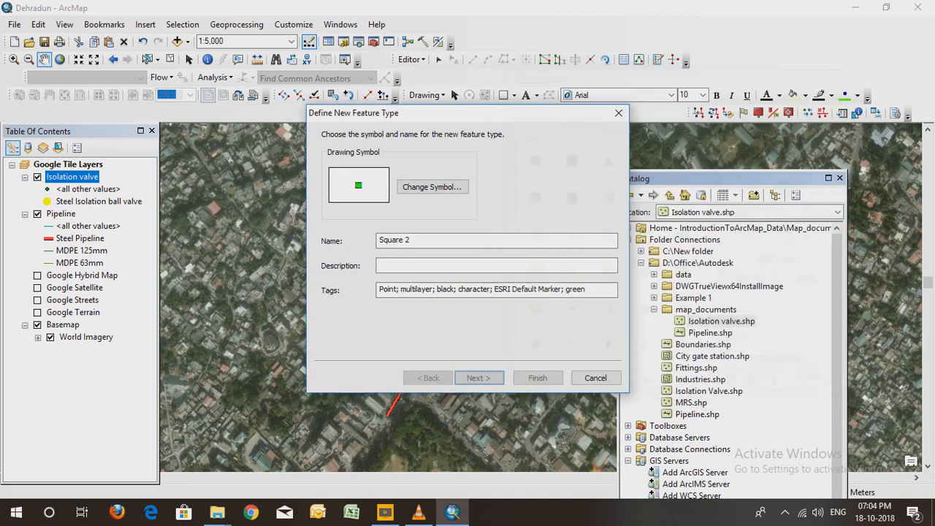
Name the new type MDPE ball valve, finish it with category value 1, and decline defining further types
drag(415, 241, 377, 240)
text(MD)
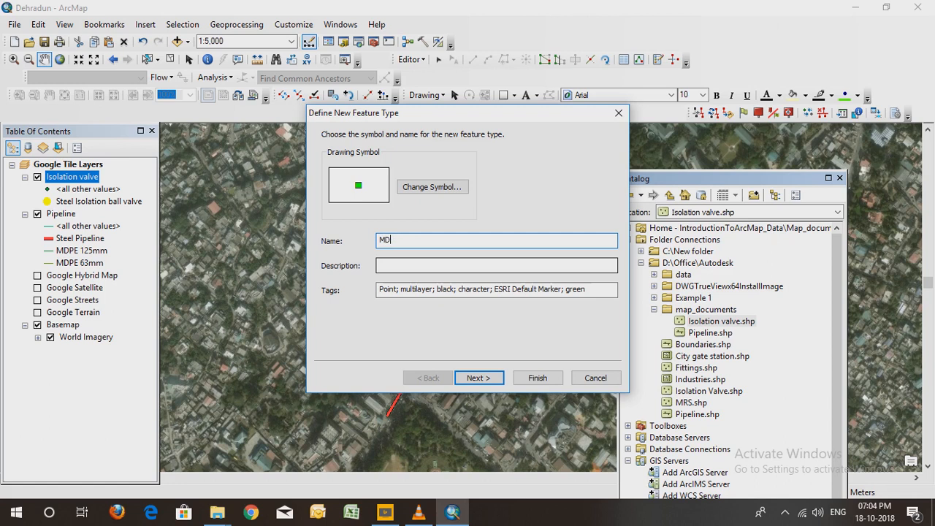
text(PE ball valve)
click(479, 378)
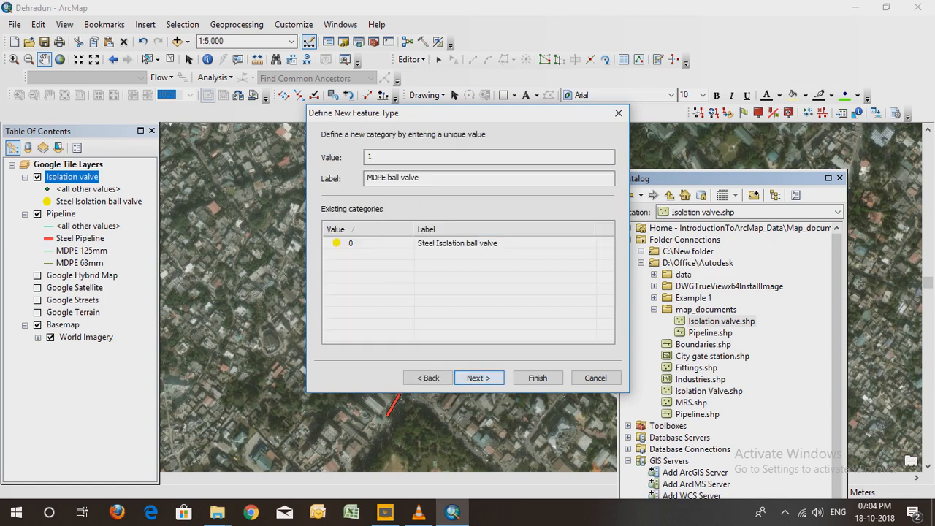
click(478, 378)
click(536, 377)
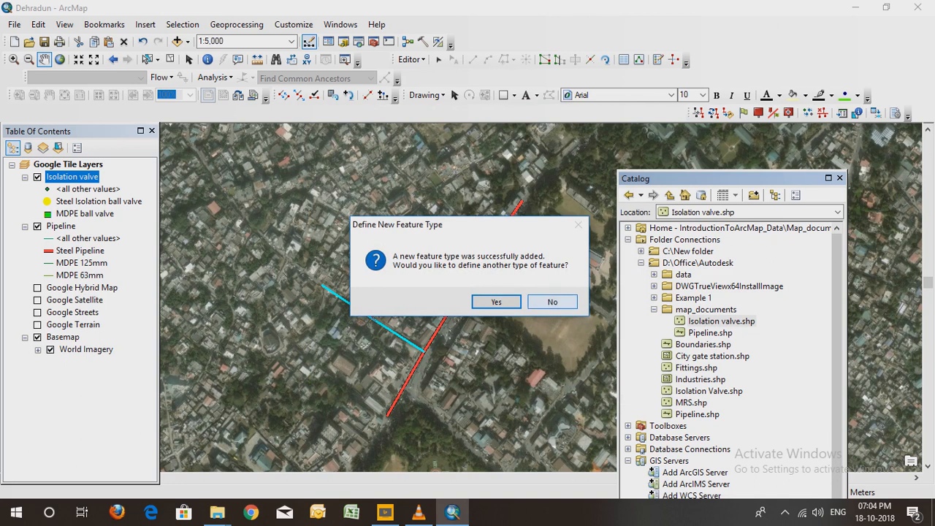
click(552, 302)
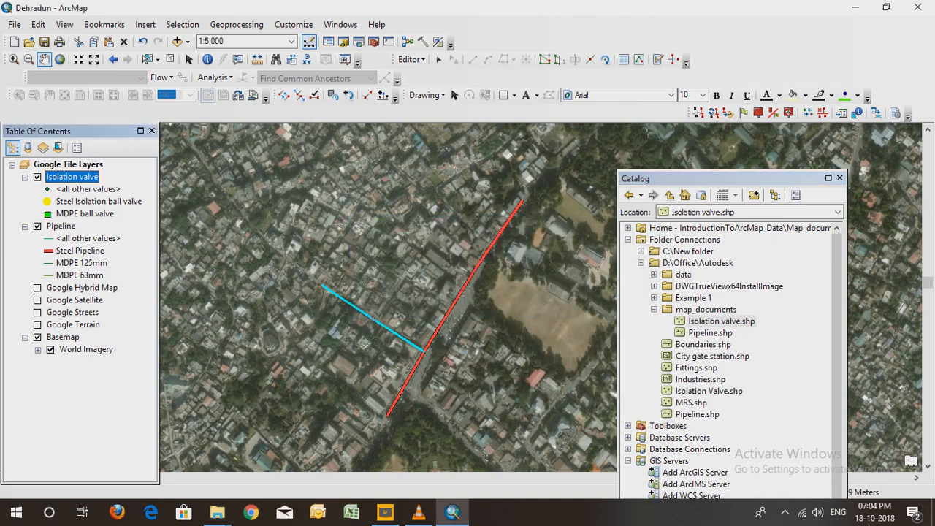
click(98, 202)
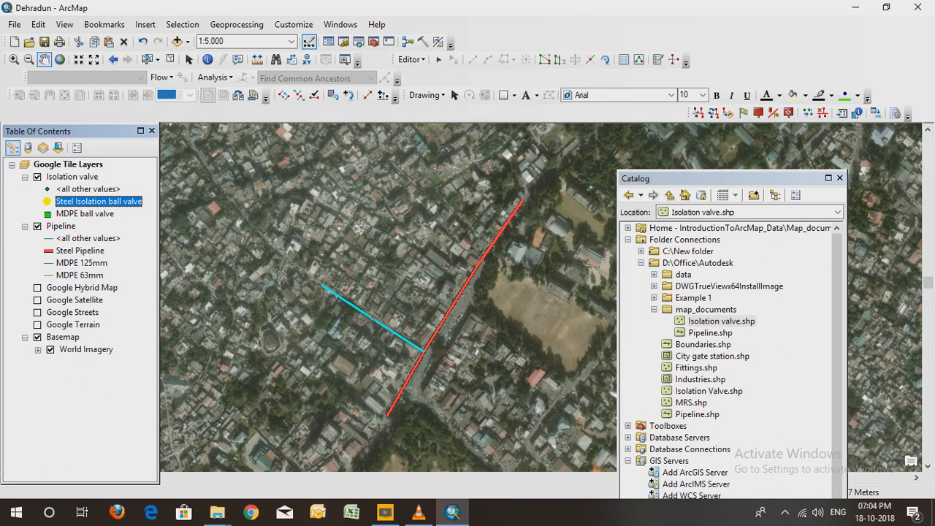
right_click(72, 177)
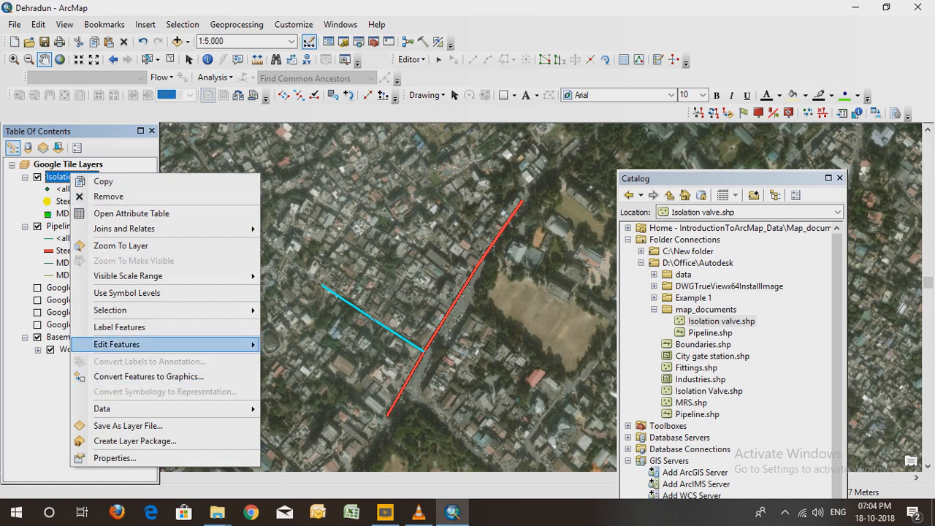
mouse_move(147, 344)
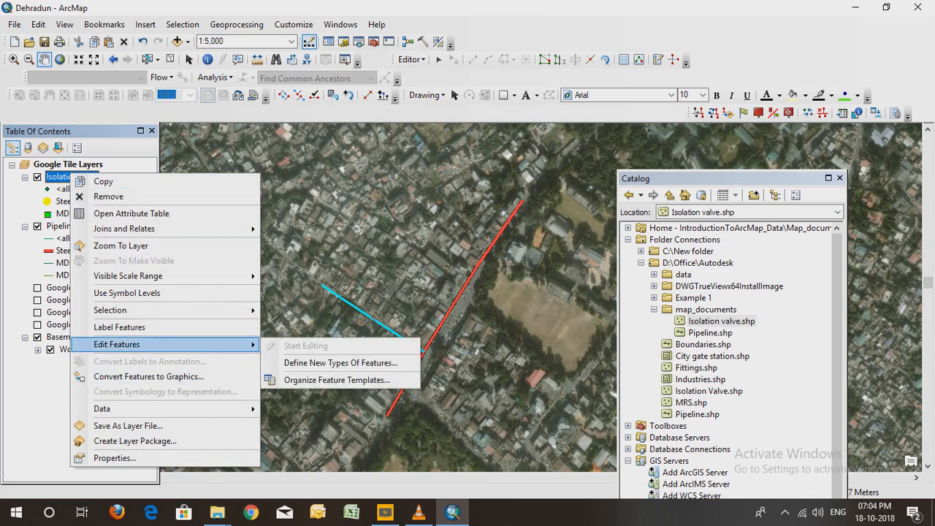
click(60, 176)
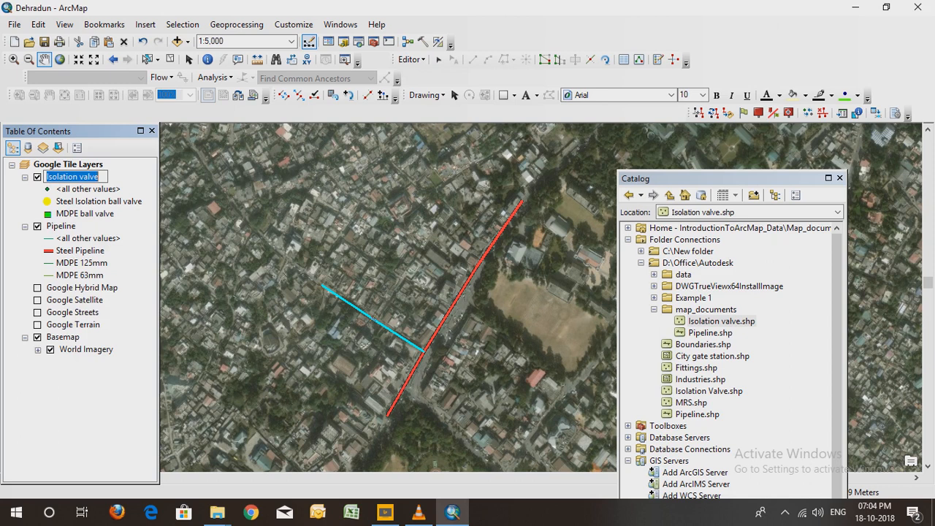
Open the Create Features window, move it away from the drawn pipelines, and select the MDPE 125mm template
click(412, 60)
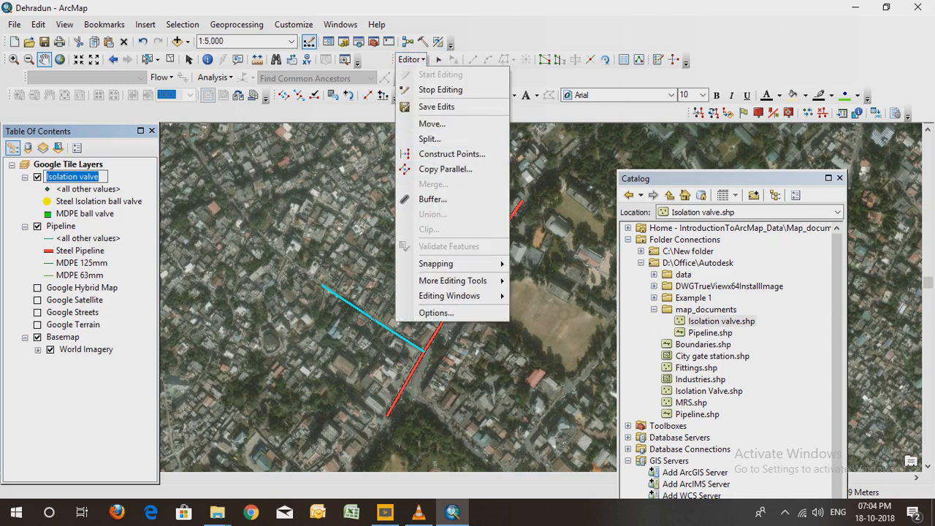
mouse_move(453, 281)
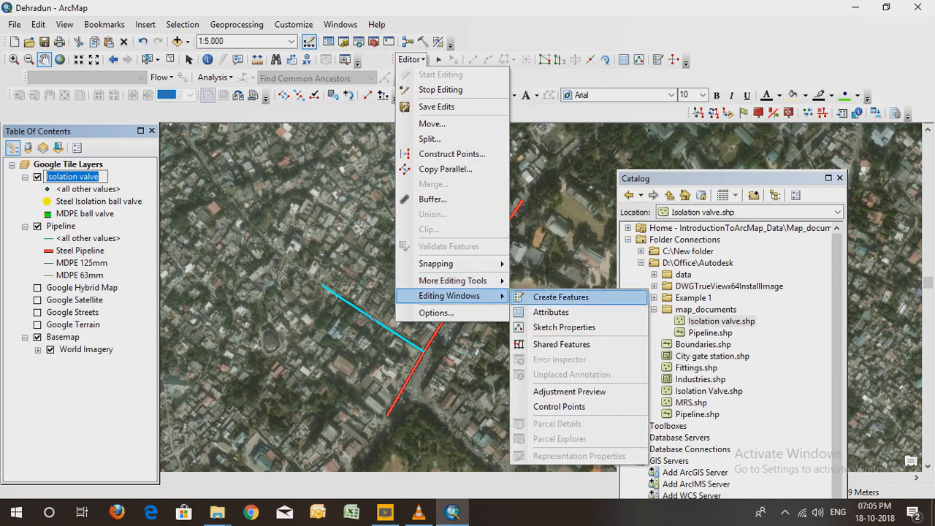
click(563, 296)
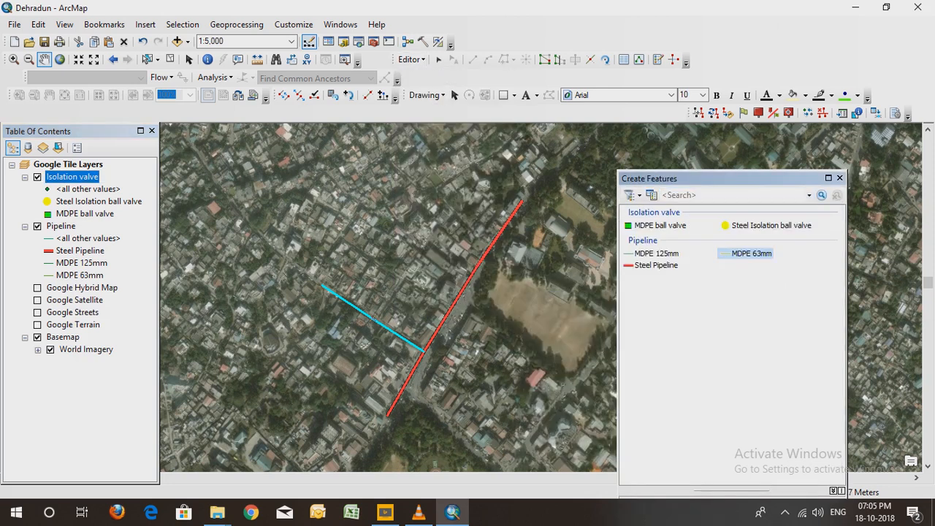
drag(650, 178, 694, 177)
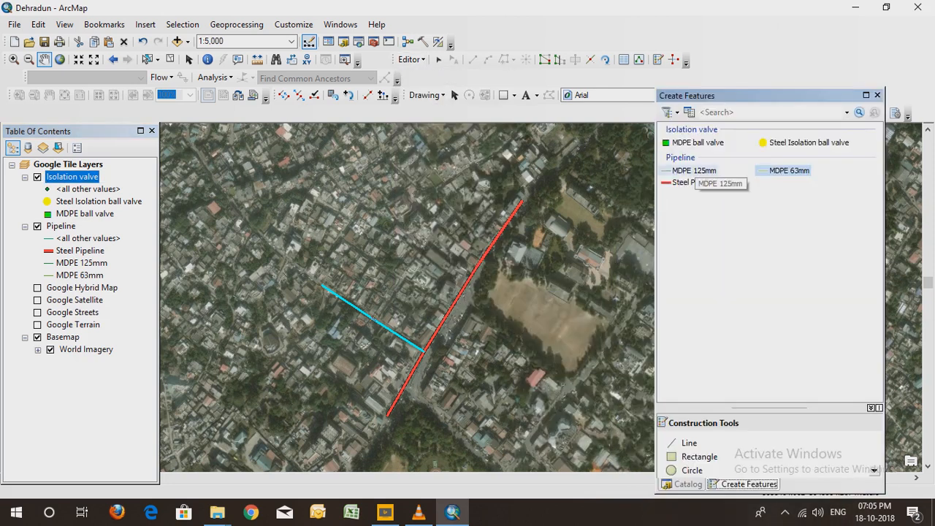
click(694, 171)
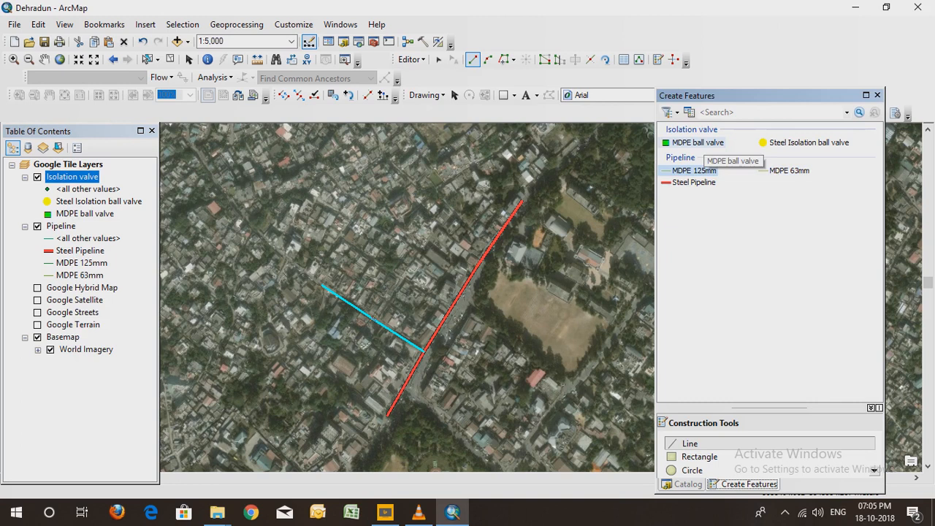
Place a Steel Isolation ball valve point on the steel pipeline near its northern end
click(698, 142)
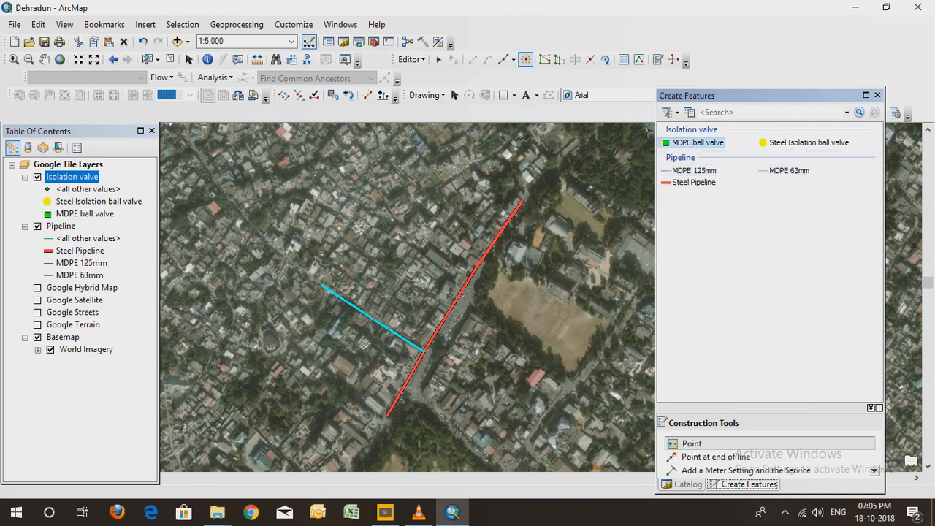
click(806, 143)
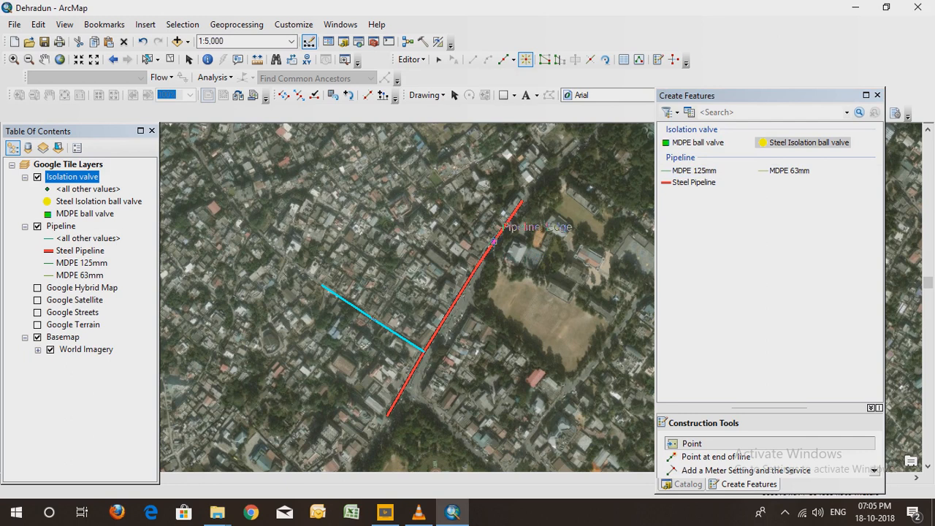
click(502, 230)
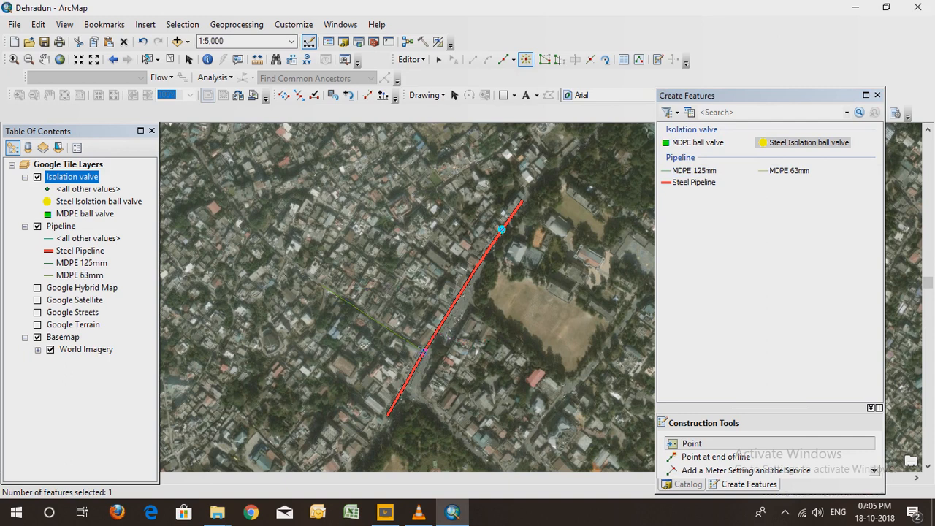
Place an MDPE ball valve point on the MDPE branch line just beside its junction with the steel pipeline
click(698, 142)
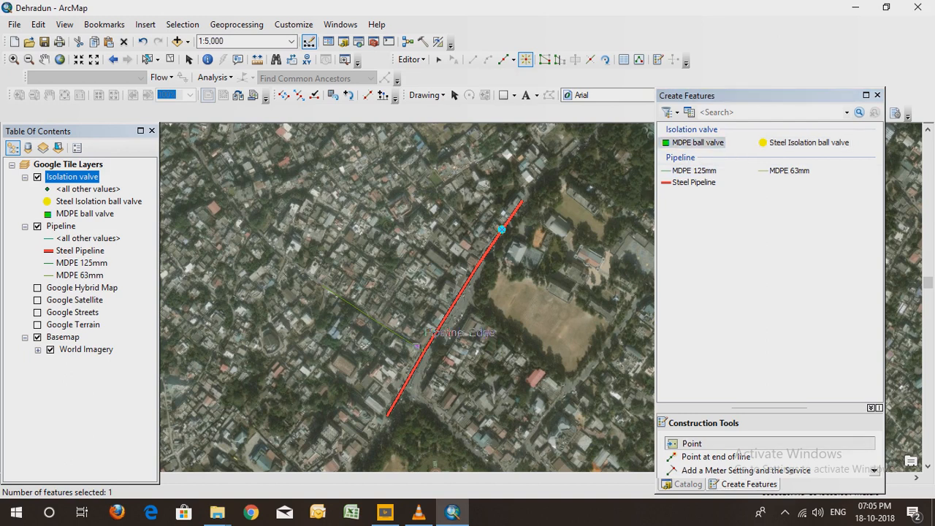
click(416, 346)
scroll(451, 353, down, 1)
scroll(452, 353, up, 1)
scroll(461, 363, up, 1)
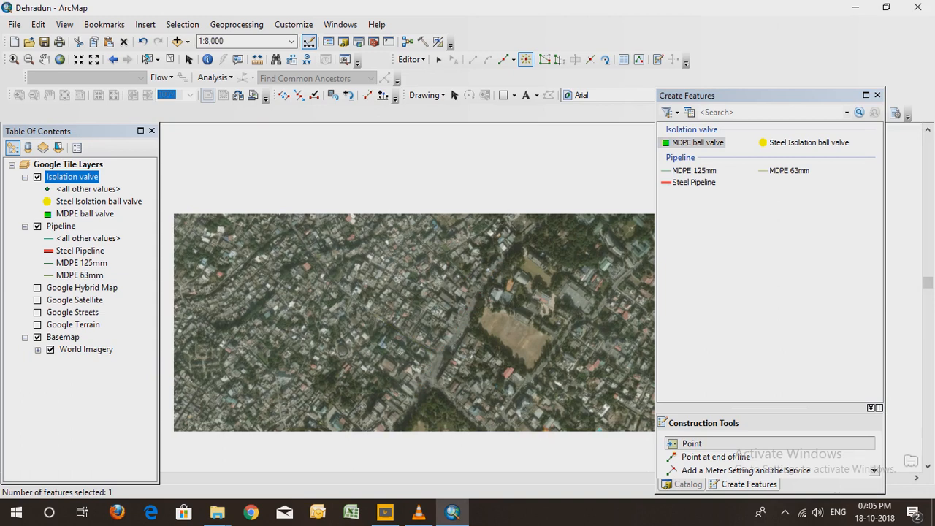
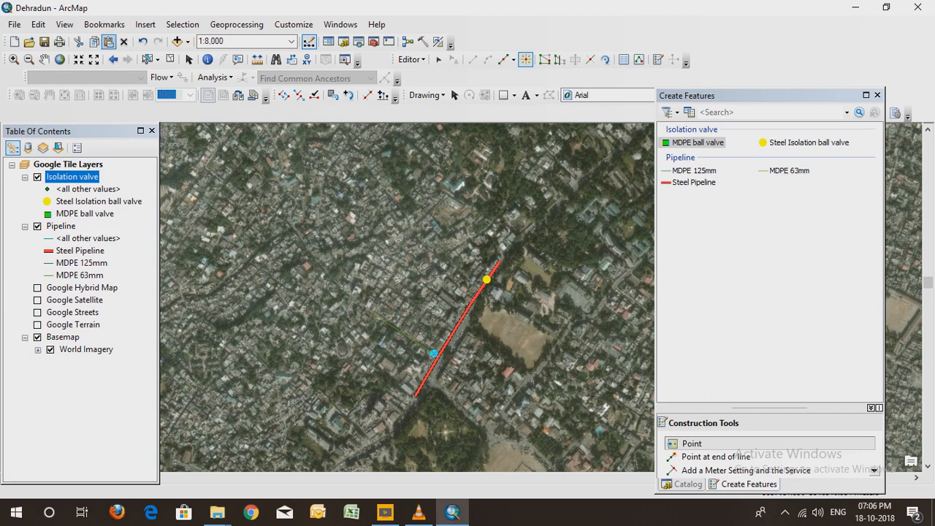
Examine the imagery southwest of the drawn pipelines, closing in on the large buildings at 1:2,500 scale
click(44, 60)
drag(351, 365, 444, 178)
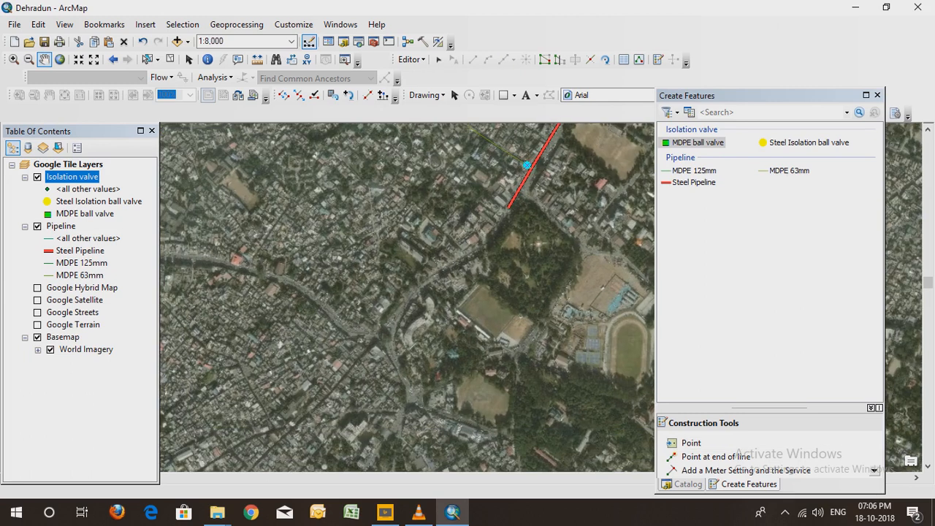
drag(424, 336, 402, 235)
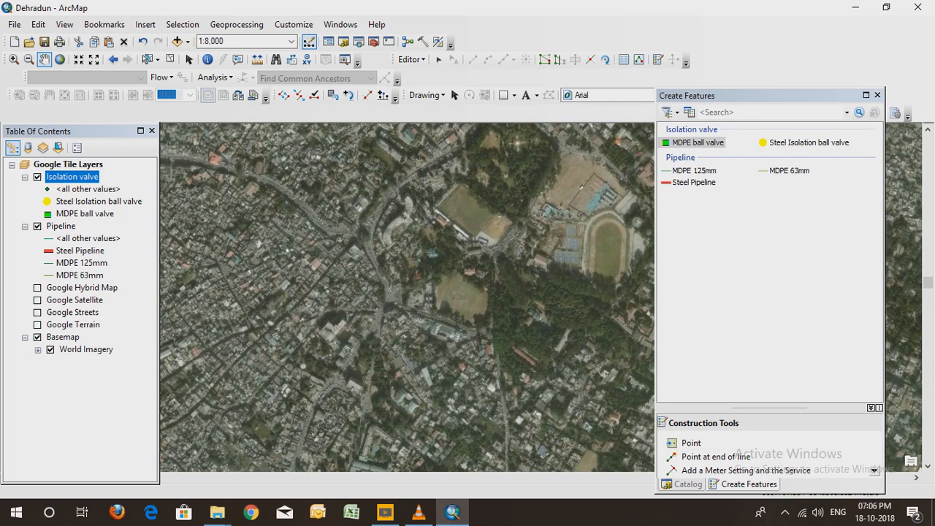
scroll(438, 328, down, 1)
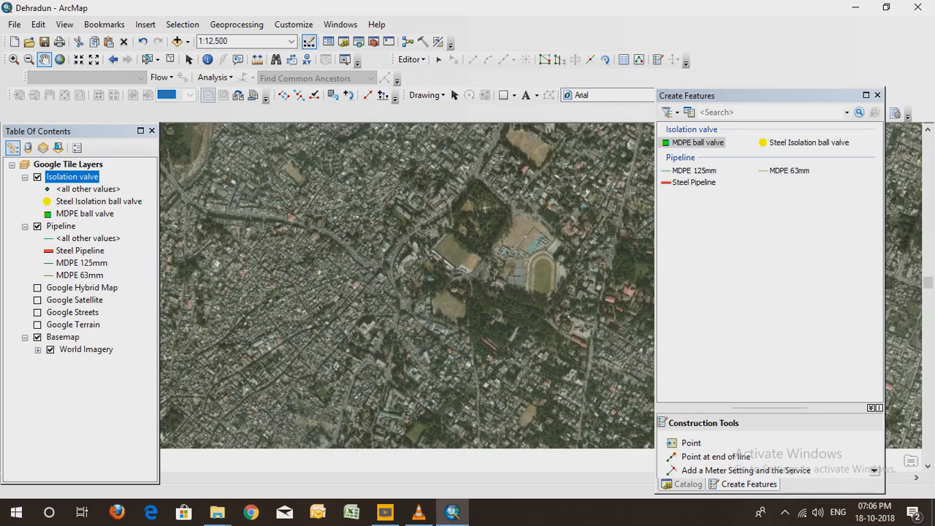
drag(439, 307, 455, 411)
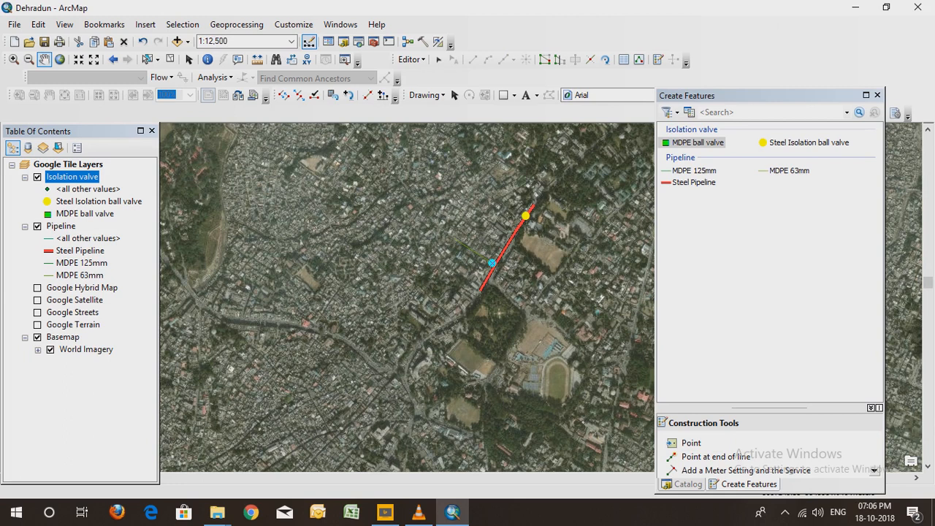
drag(455, 409, 483, 319)
scroll(447, 282, down, 3)
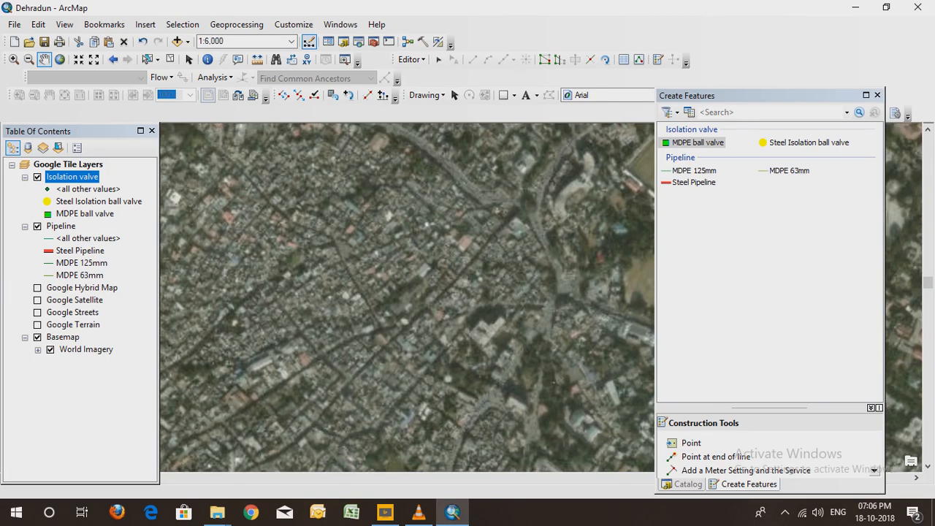
scroll(447, 282, down, 3)
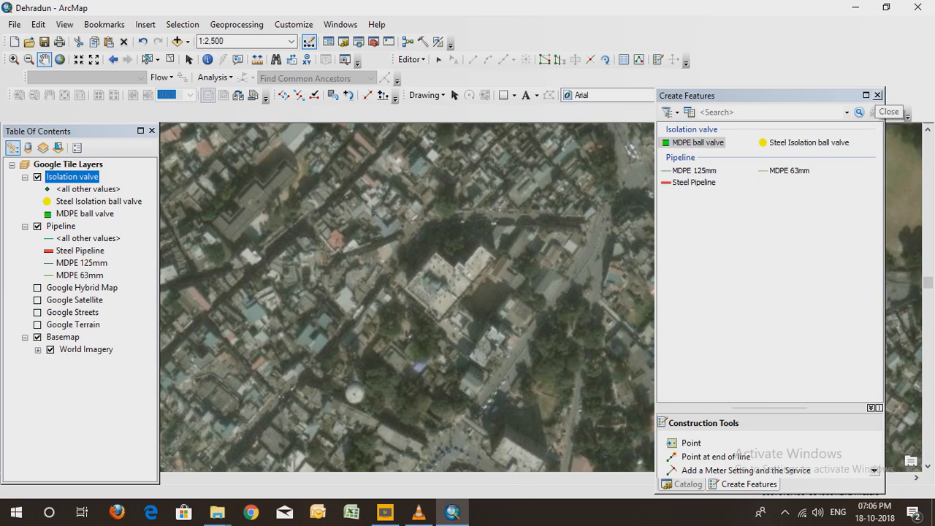
Close the Create Features window and start a new polygon shapefile named Industry in the map_documents folder of the Catalog
click(877, 95)
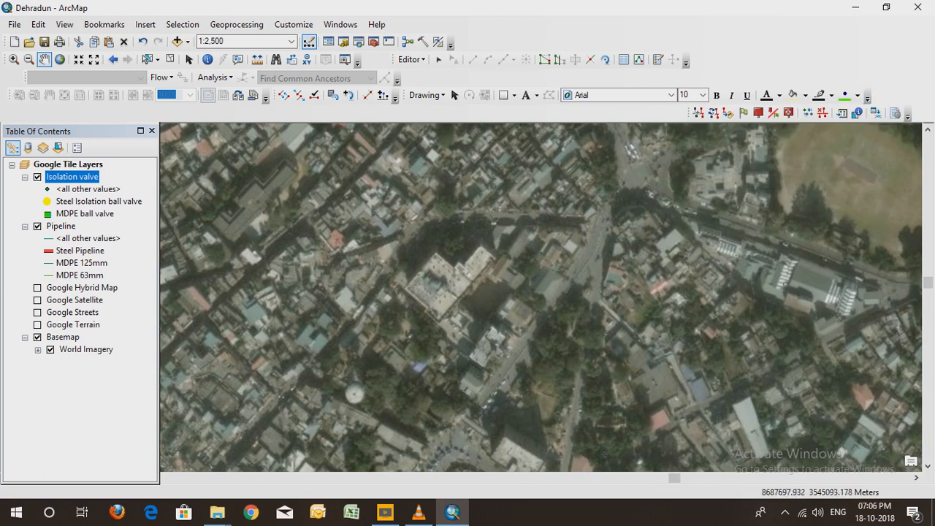
click(343, 42)
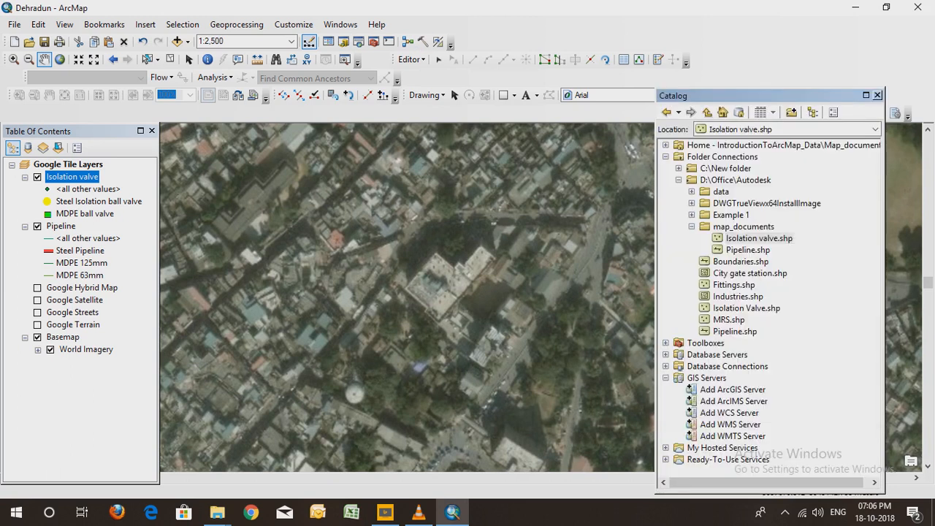
right_click(743, 226)
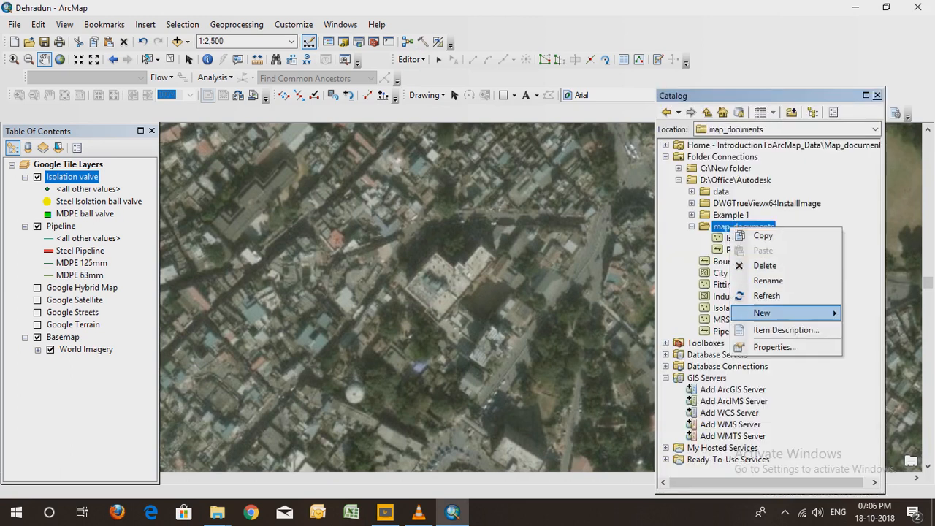
mouse_move(762, 312)
click(620, 378)
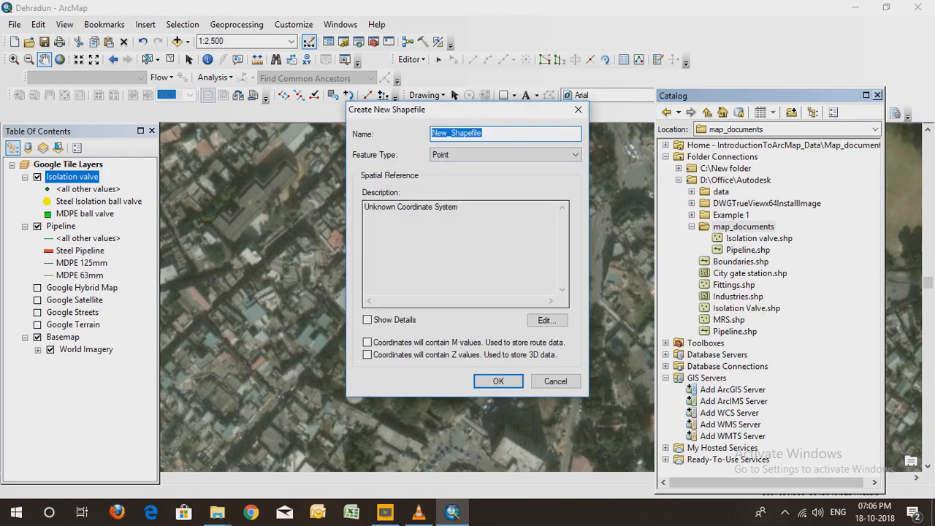
text(Industry)
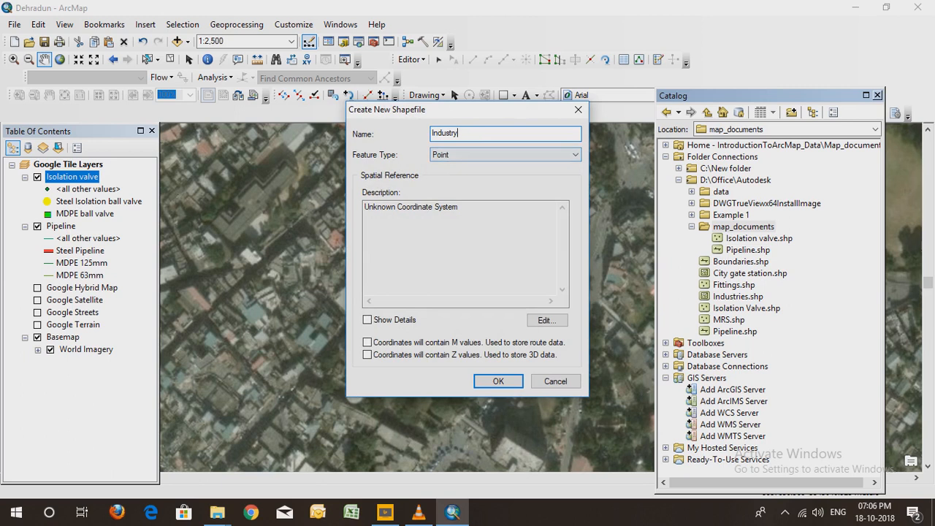
click(505, 154)
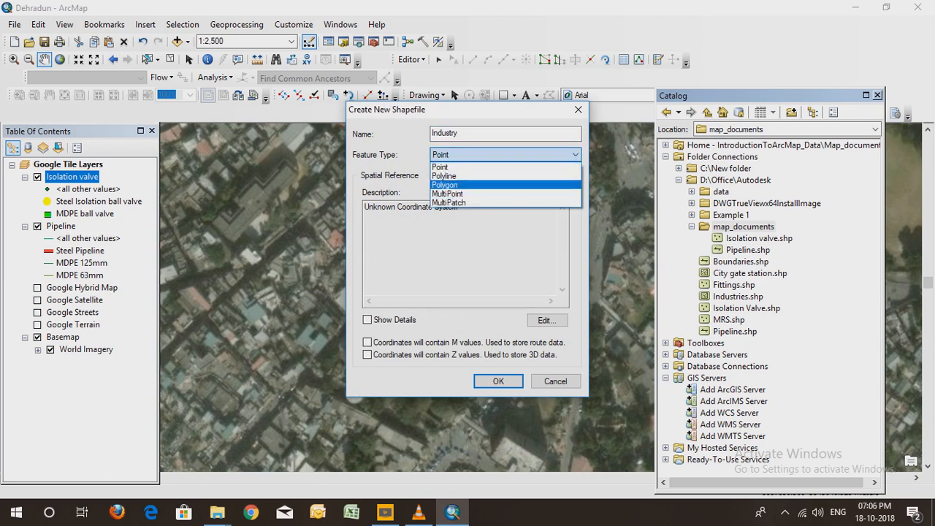
click(444, 185)
Assign WGS 1984 Web Mercator (auxiliary sphere) as the coordinate system and create the Industry shapefile
click(547, 320)
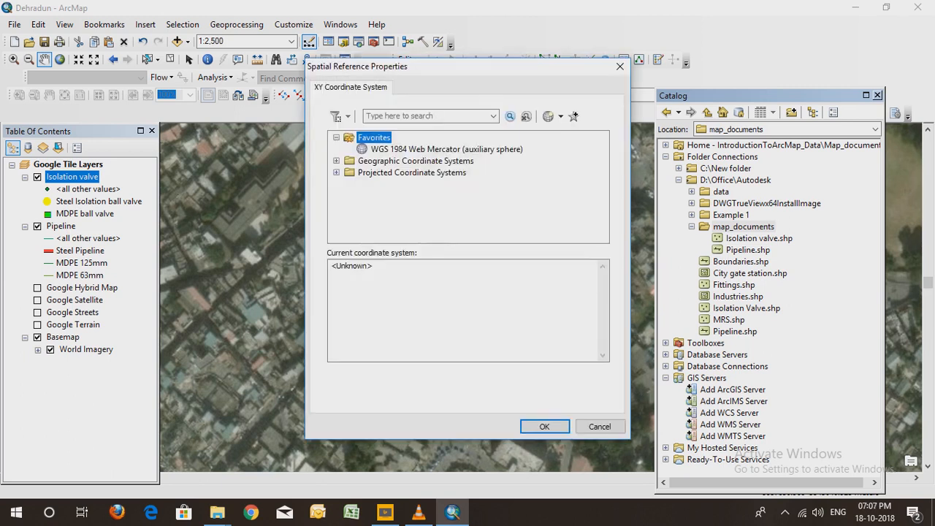
click(446, 149)
click(544, 426)
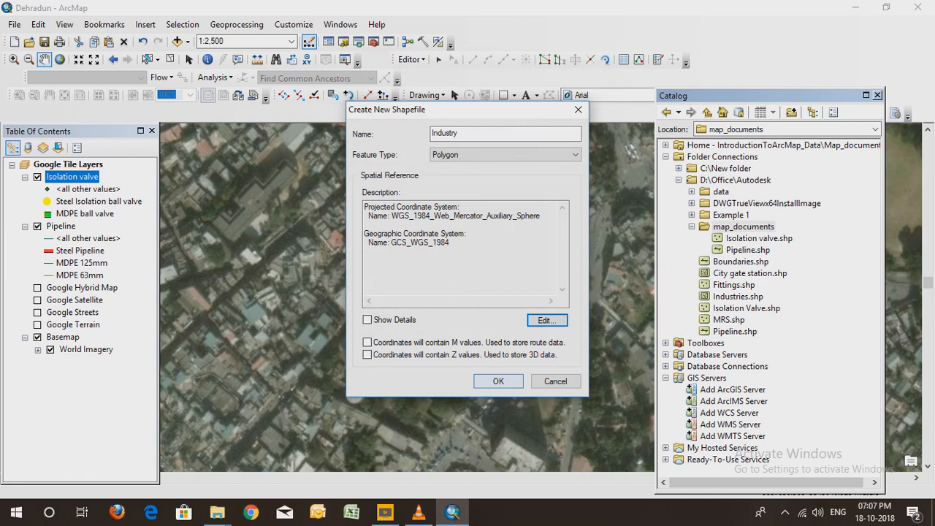
key(Return)
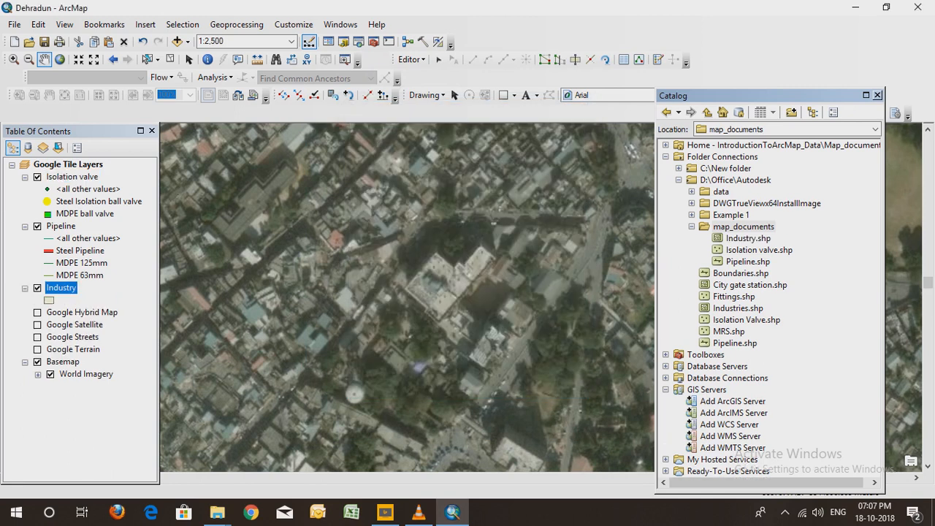
Open the properties of Industry.shp and add a field named Industry with the Text data type
right_click(746, 228)
right_click(739, 237)
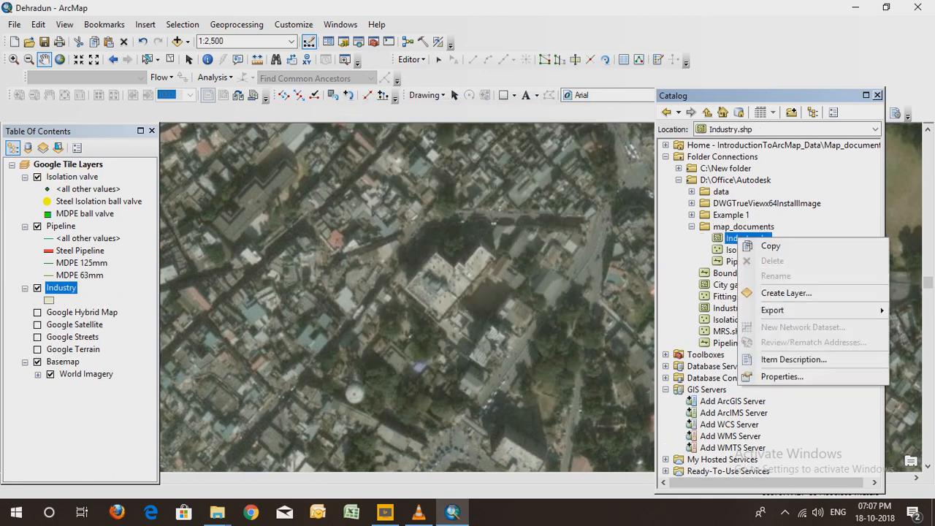
click(783, 377)
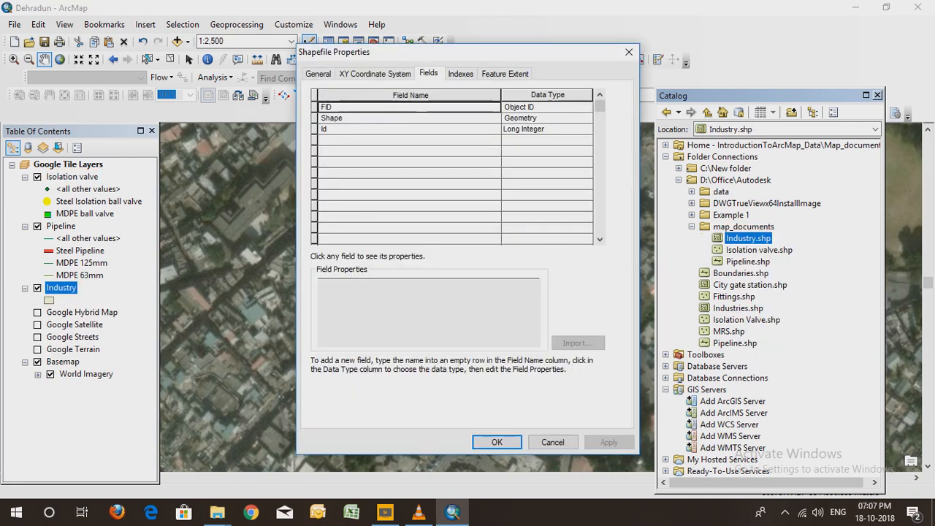
click(409, 141)
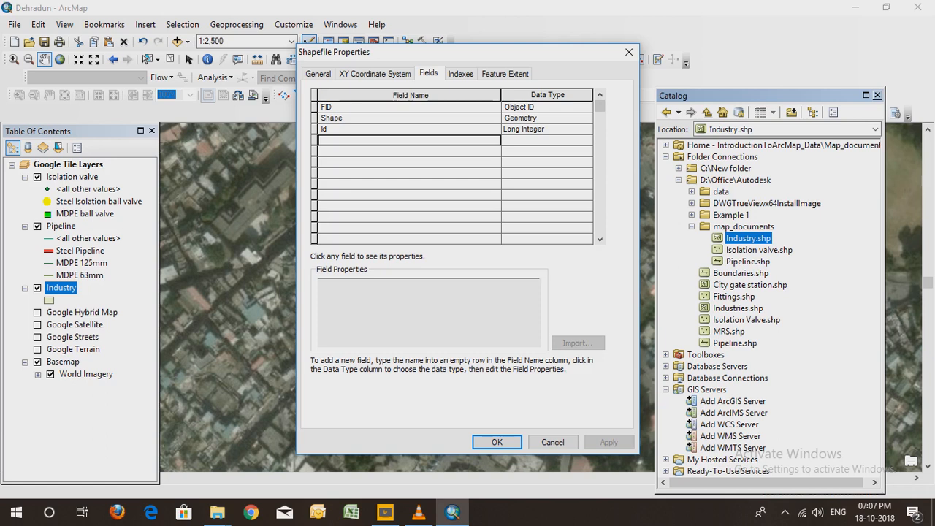
text(Industry)
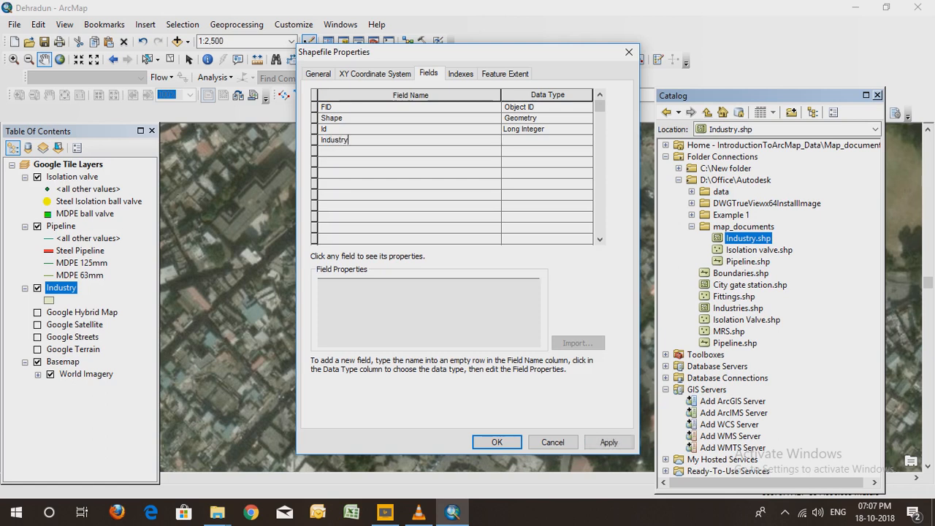
click(575, 140)
click(587, 139)
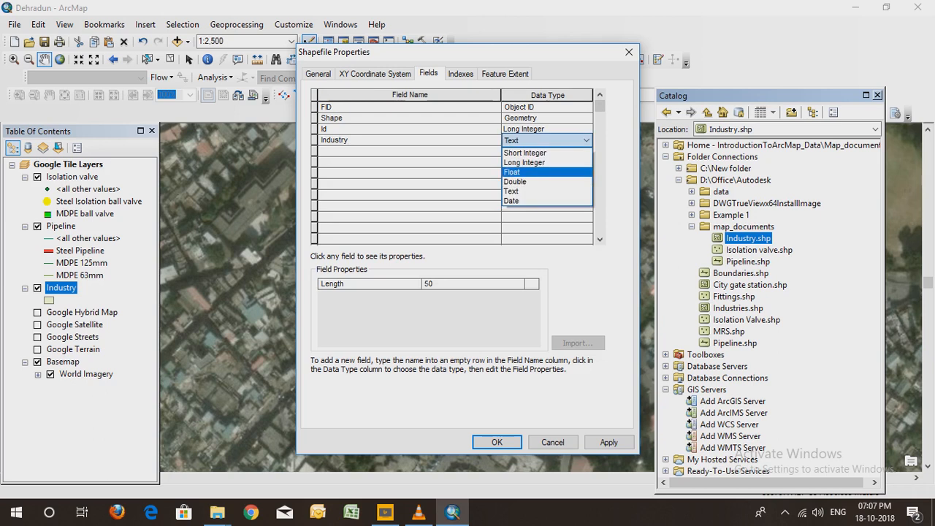
click(526, 191)
Add two more Text fields named Product and Contact person to the Industry shapefile
click(409, 152)
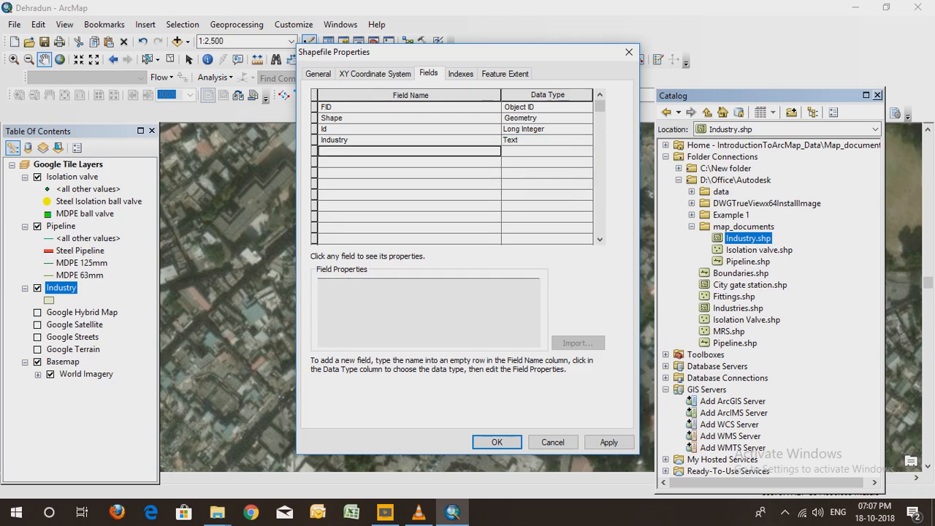
text(Product)
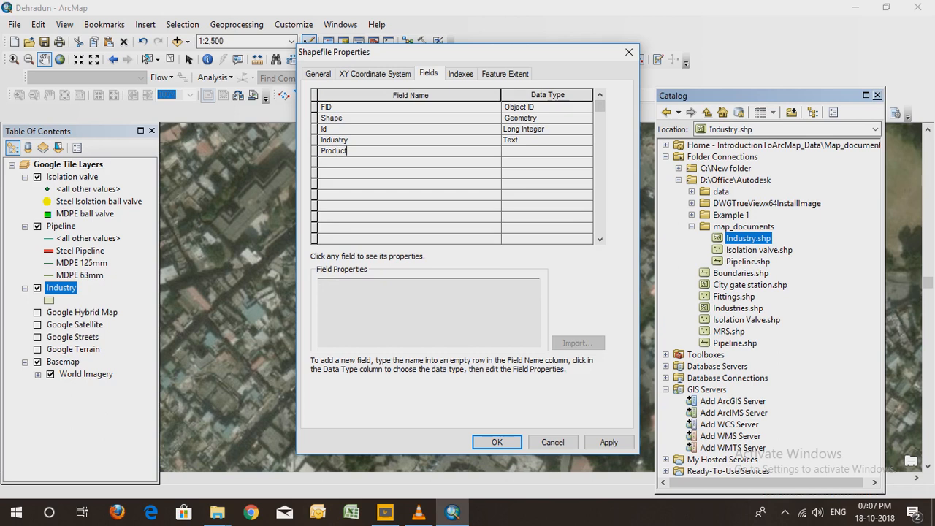
key(Return)
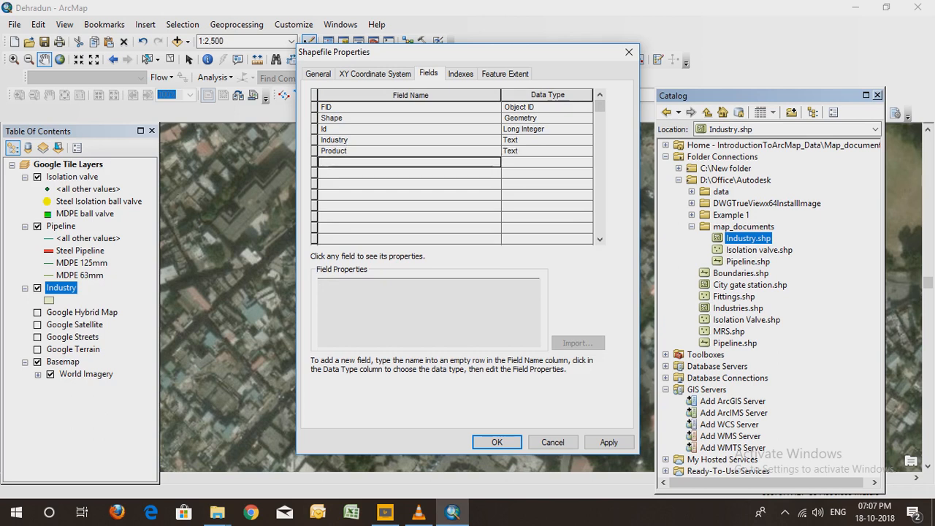
text(Contact)
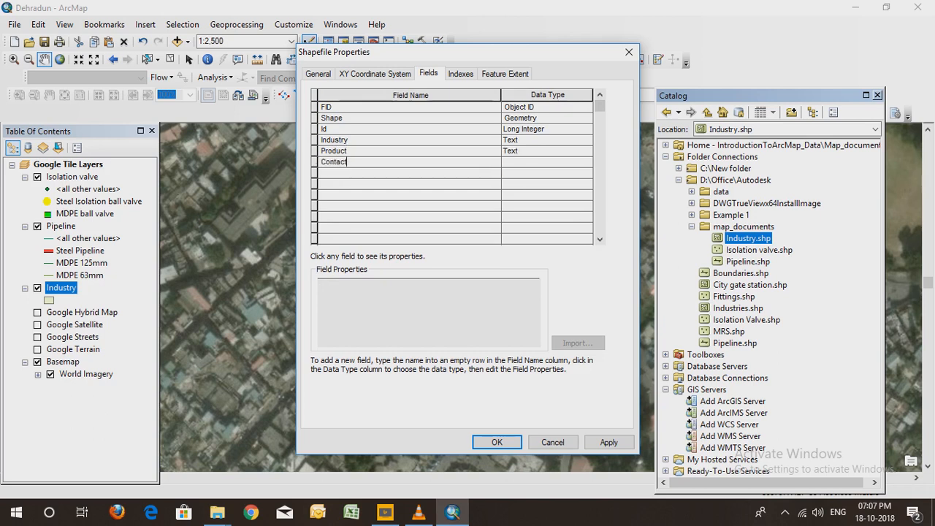
text( person)
key(Return)
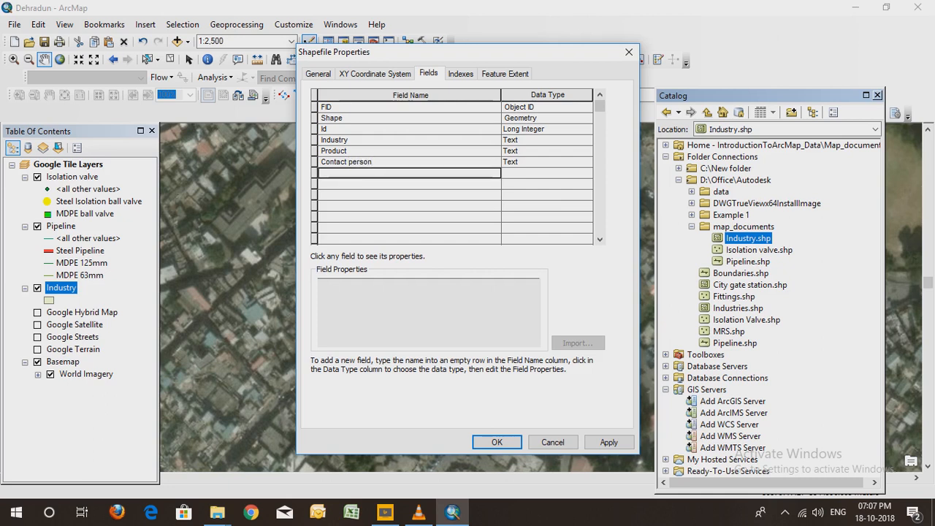
text(Cont)
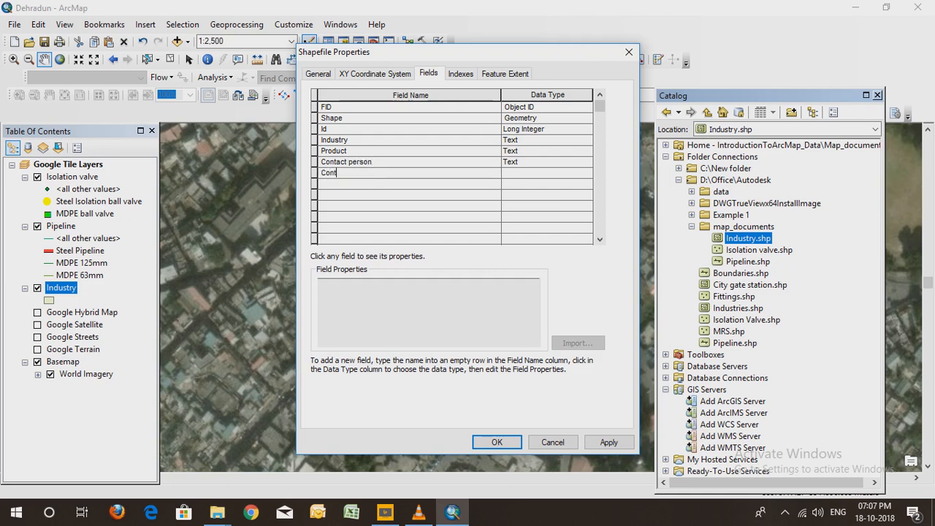
text(act)
key(BackSpace)
key(BackSpace)
key(BackSpace)
key(BackSpace)
key(BackSpace)
key(BackSpace)
key(BackSpace)
key(BackSpace)
Add a field named Potential with the Long Integer data type to the Industry shapefile
text(Potential)
click(546, 172)
click(585, 174)
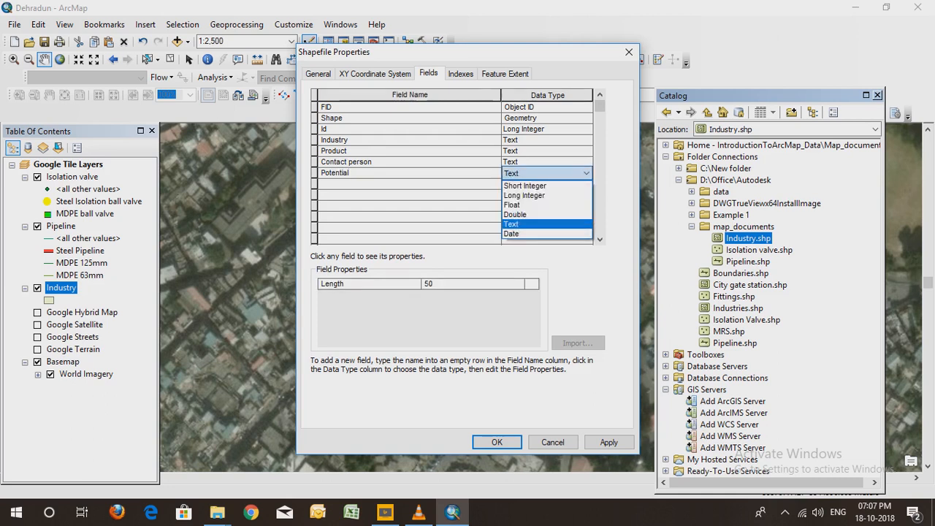
key(Down)
key(Down)
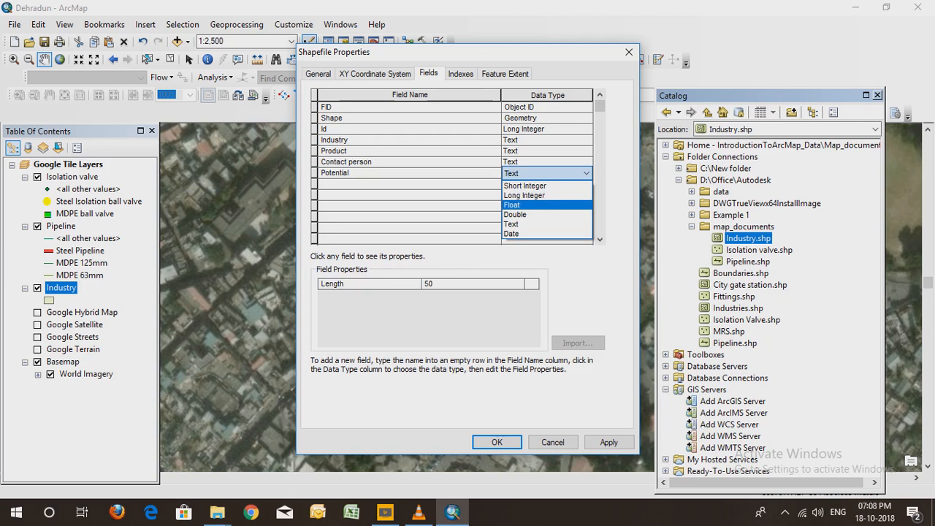
key(Up)
key(Up)
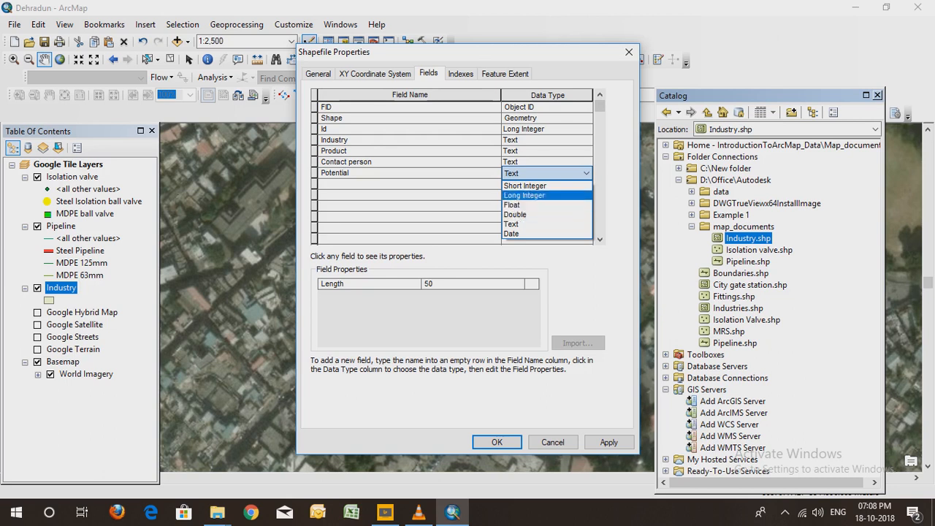
key(Up)
key(Down)
key(Return)
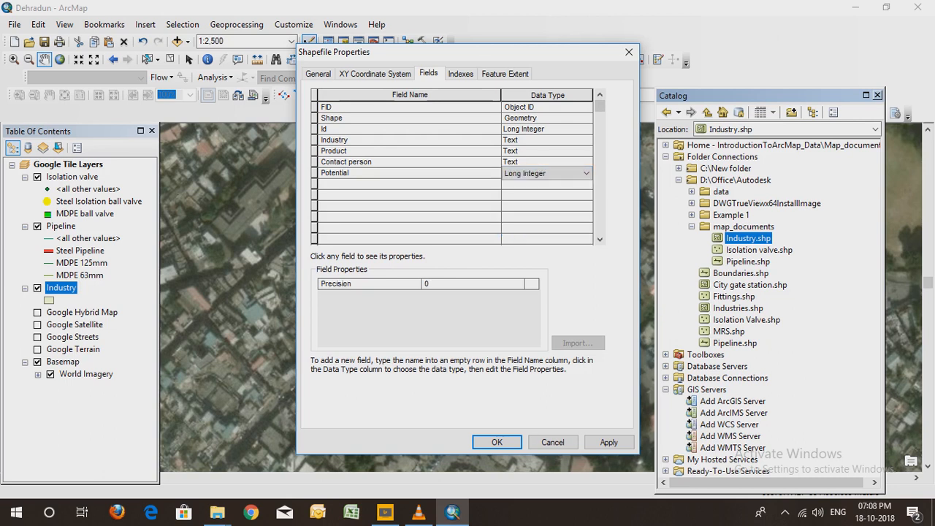
Apply the new fields, accept renaming Contact person to Contact_pe, and close the shapefile properties
click(608, 442)
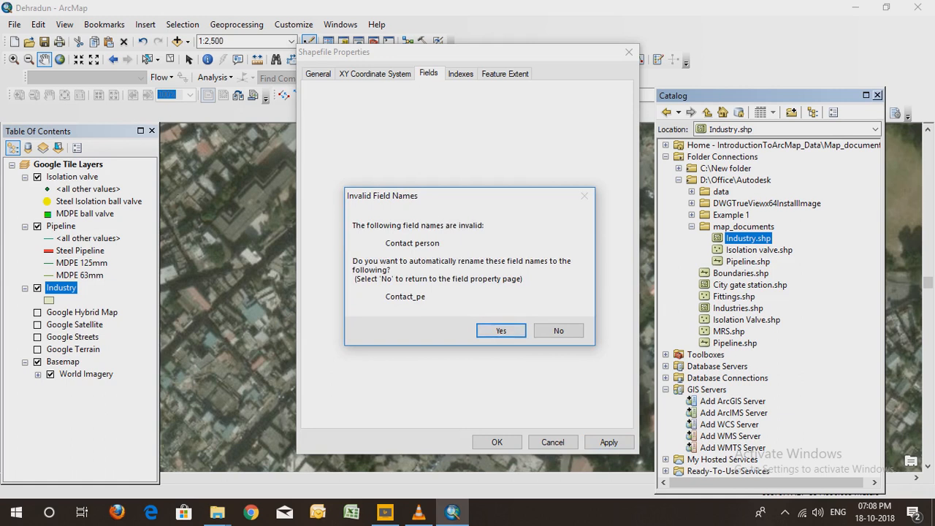
click(501, 330)
click(497, 442)
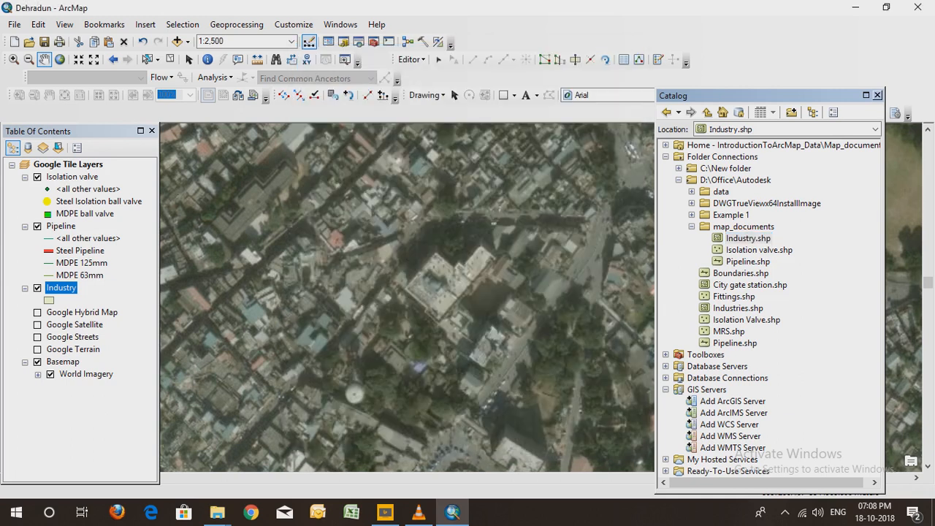
Symbolize the Industry layer with unique-value categories based on the Industry field and apply the change
right_click(61, 288)
click(92, 281)
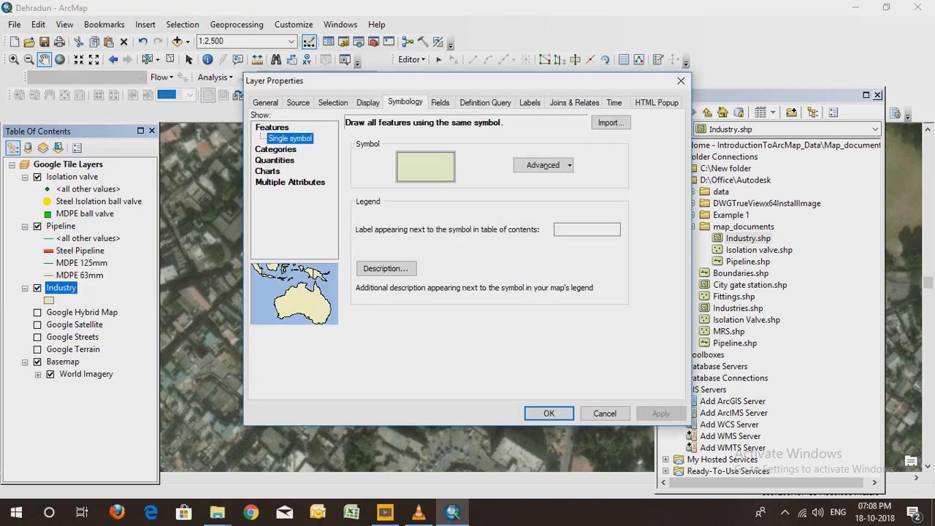
click(275, 149)
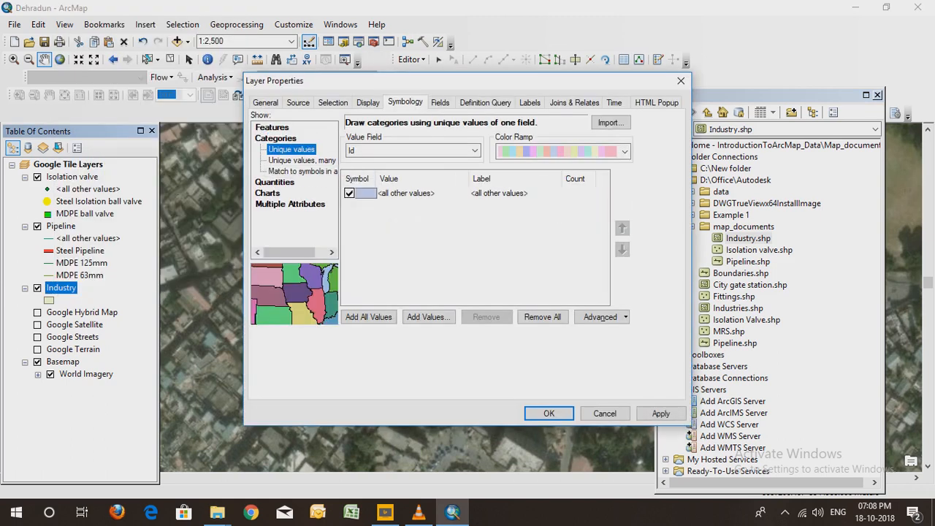
click(474, 150)
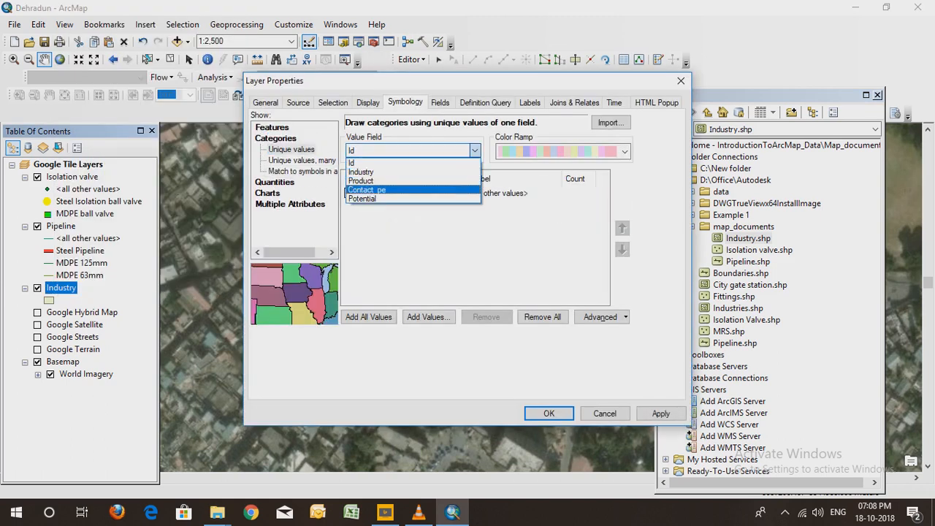
click(380, 172)
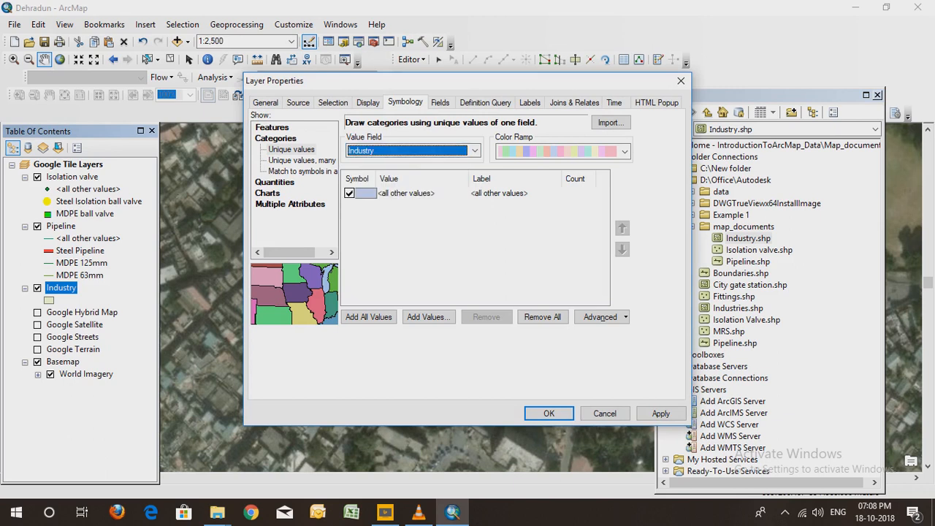
click(660, 413)
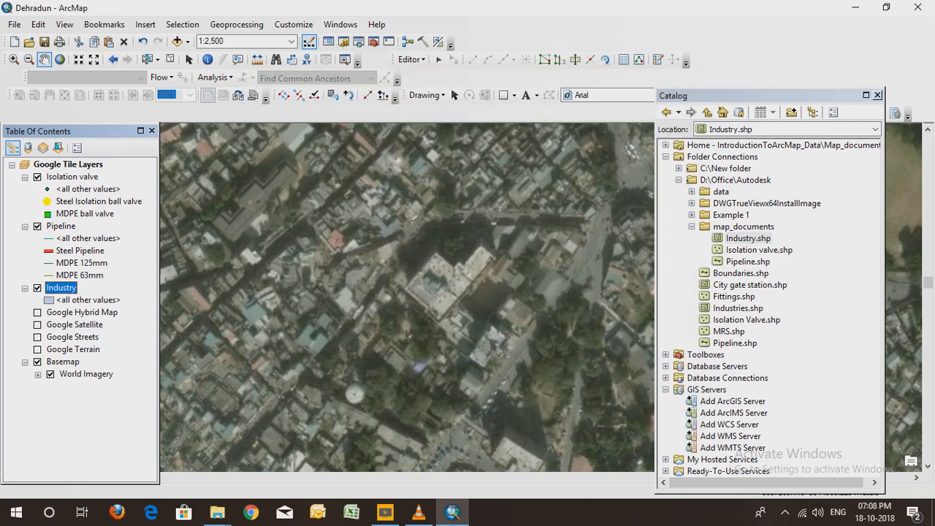
Define a new feature type named Large scale for the Industry layer, keeping the default symbol and attribute values
right_click(62, 288)
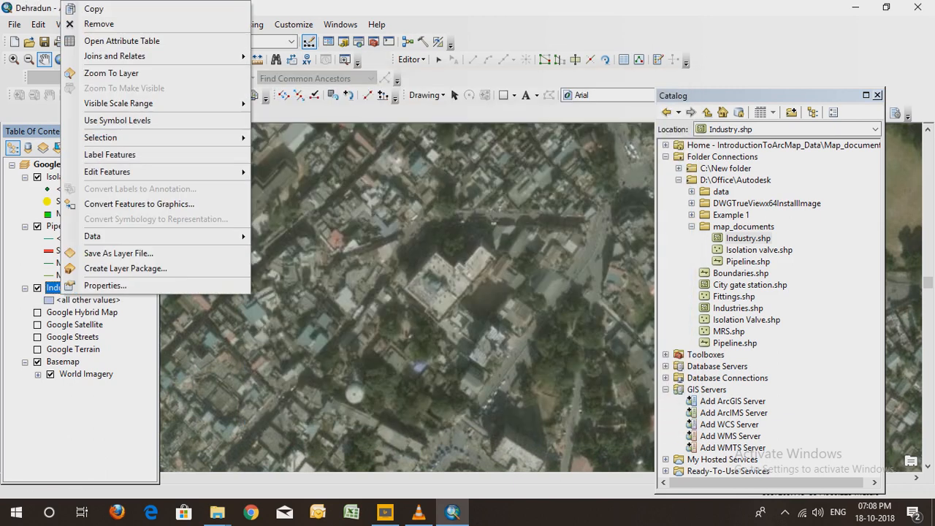
mouse_move(93, 236)
mouse_move(110, 172)
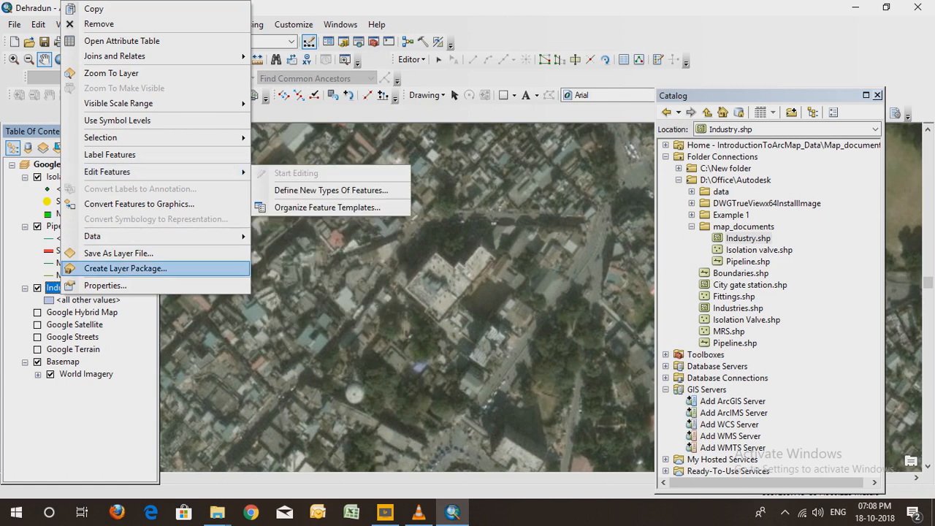
mouse_move(168, 171)
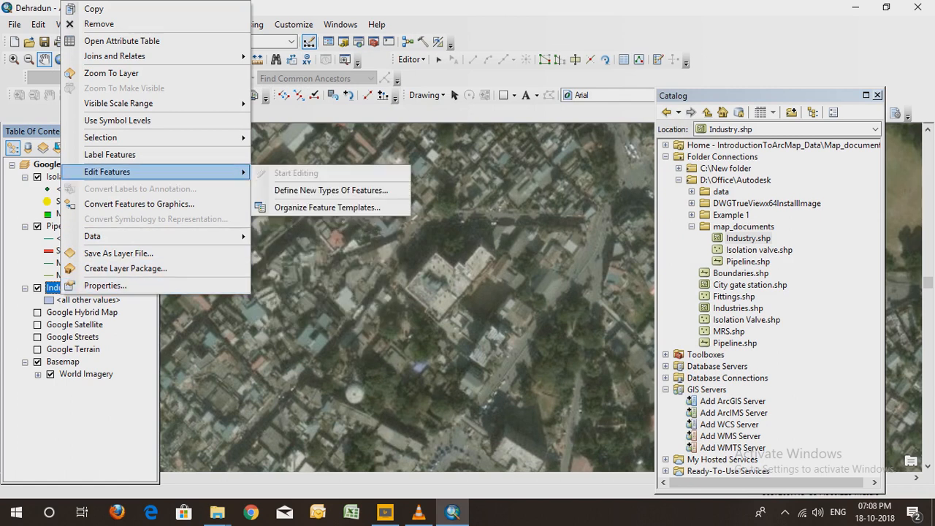
click(325, 190)
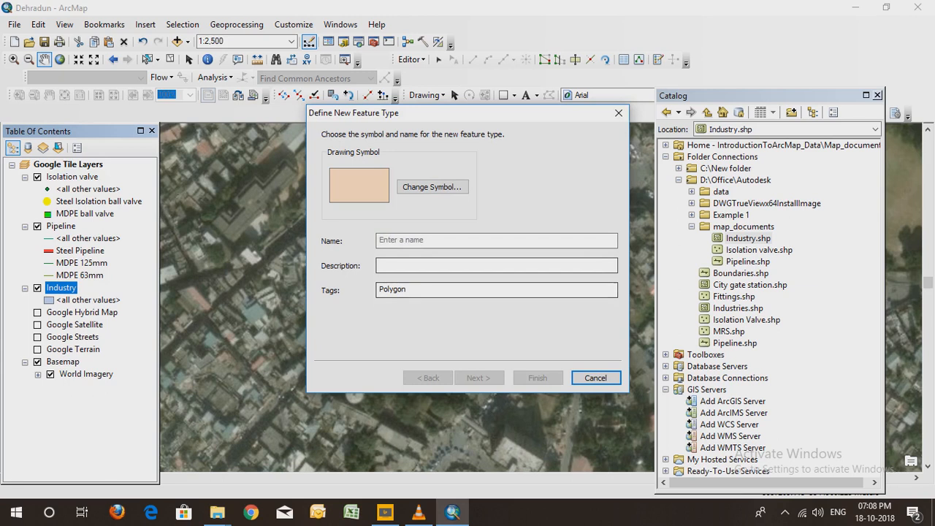
click(438, 241)
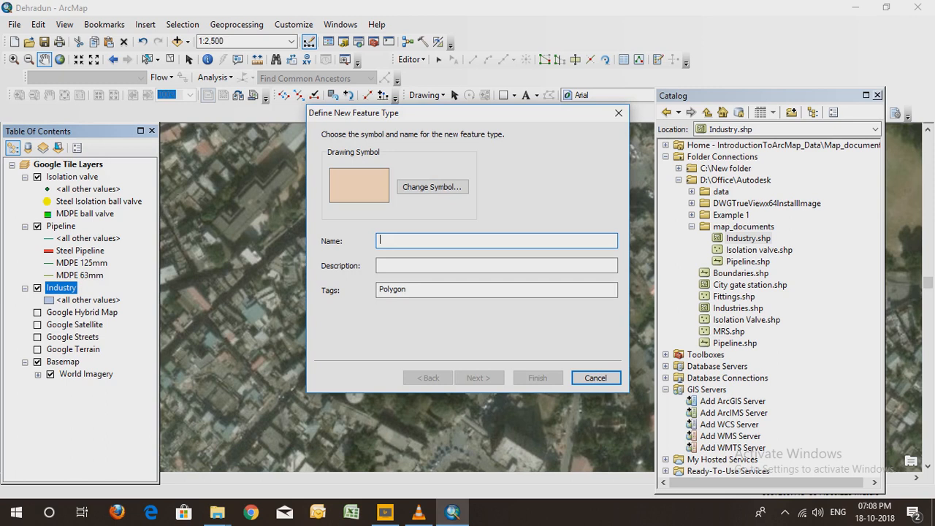
text(Larg)
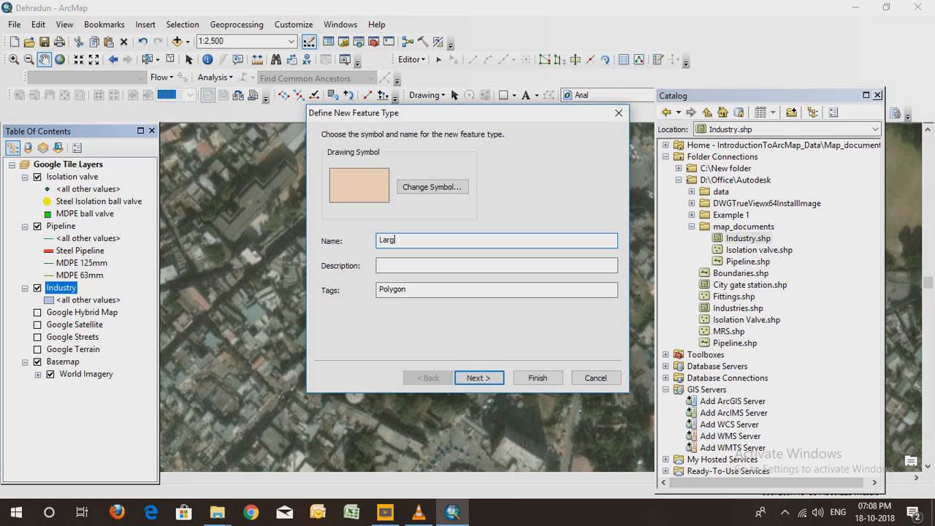
text(e scale)
click(479, 377)
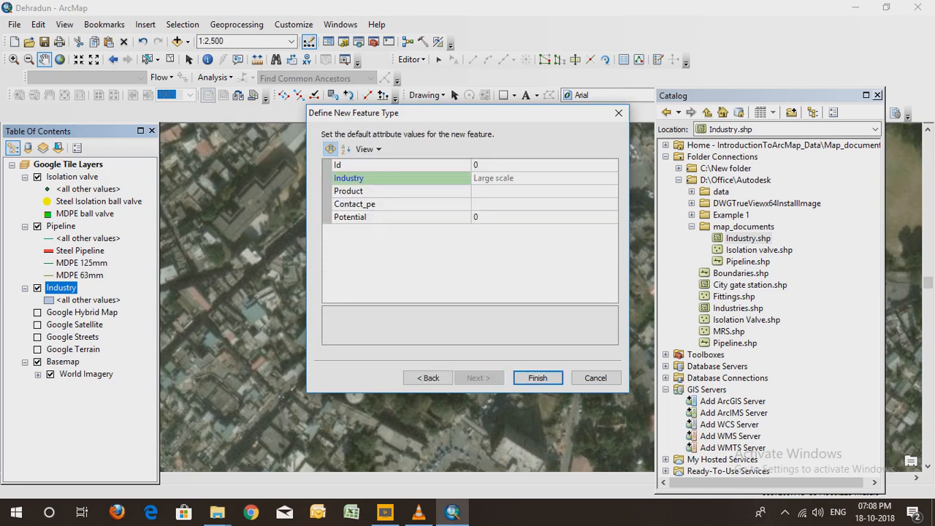
click(538, 377)
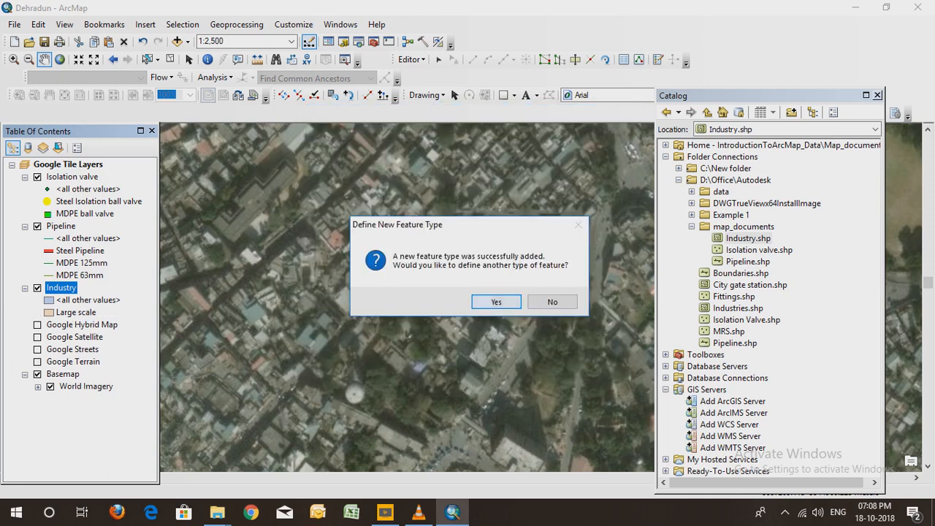
Define another Industry feature type named Medium scale with the default symbol and attribute values
click(493, 301)
click(467, 241)
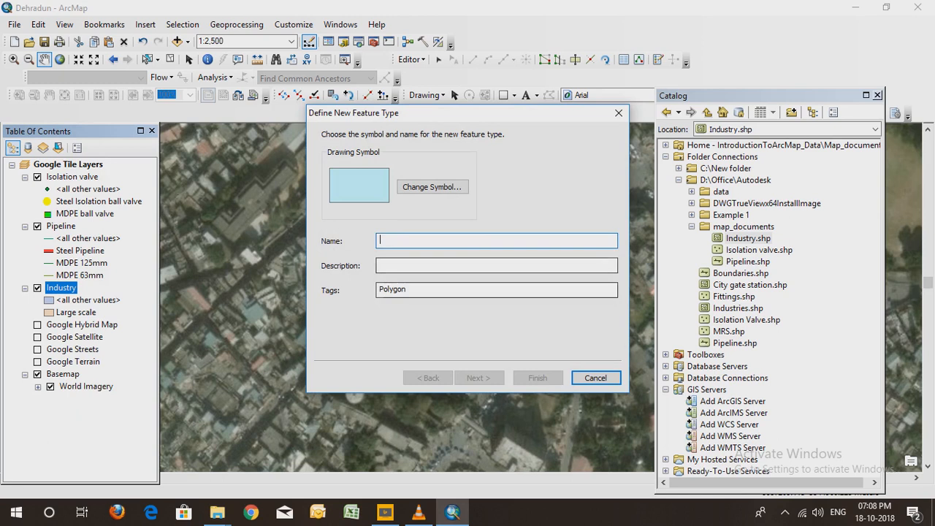
text(Mediu)
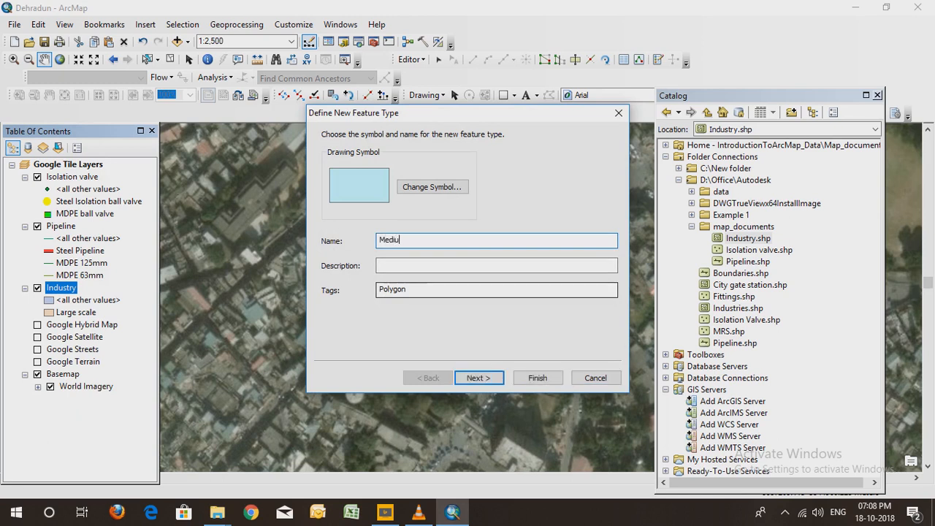
text(m scale)
key(Return)
key(Return)
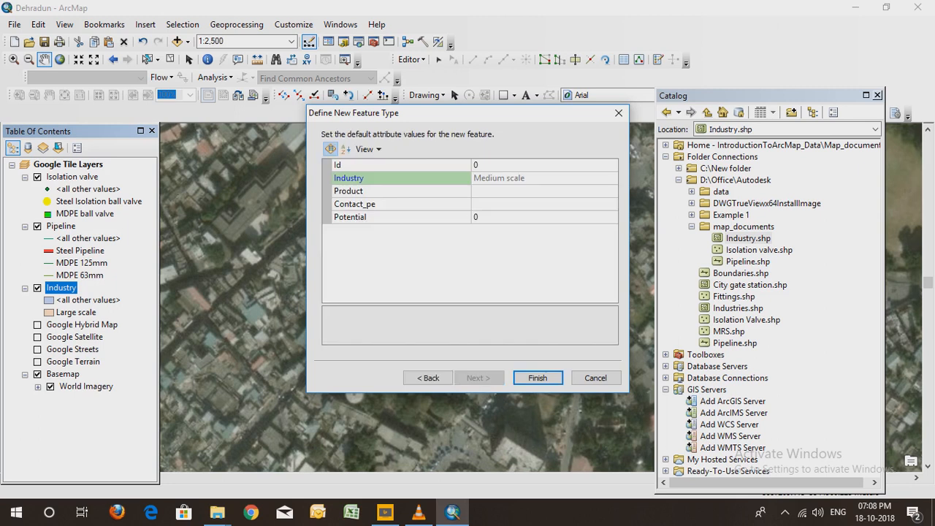
key(Return)
Define a third Industry feature type named Small scale with default settings and finish defining feature types
key(Return)
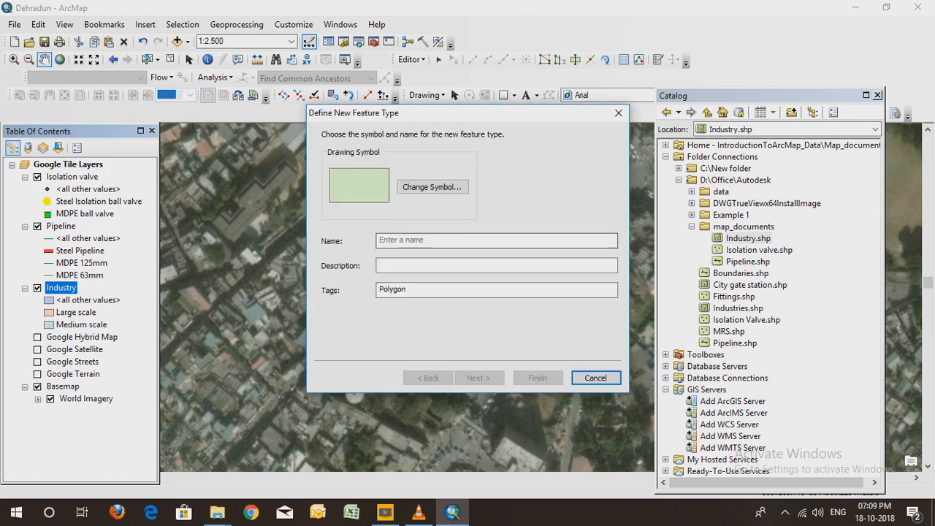
click(496, 240)
text(Small )
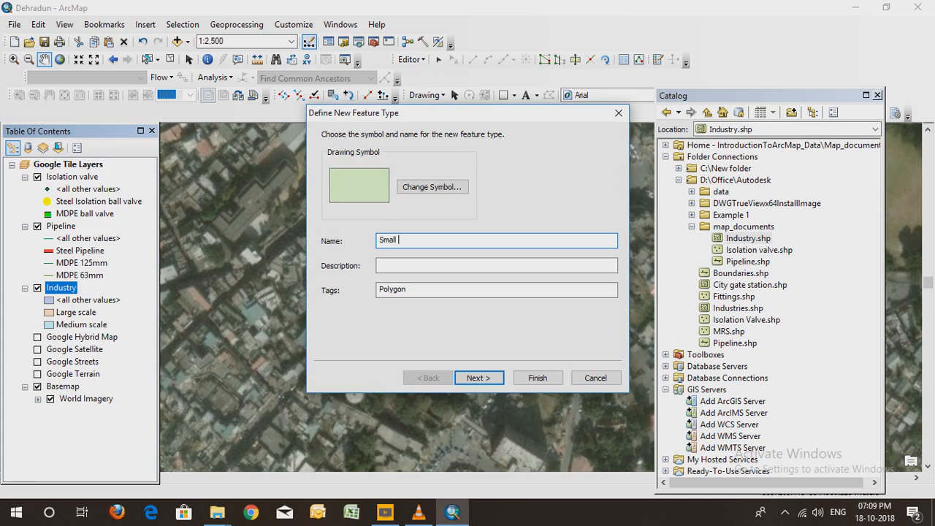
text(scale)
key(Tab)
key(Tab)
key(Tab)
key(Return)
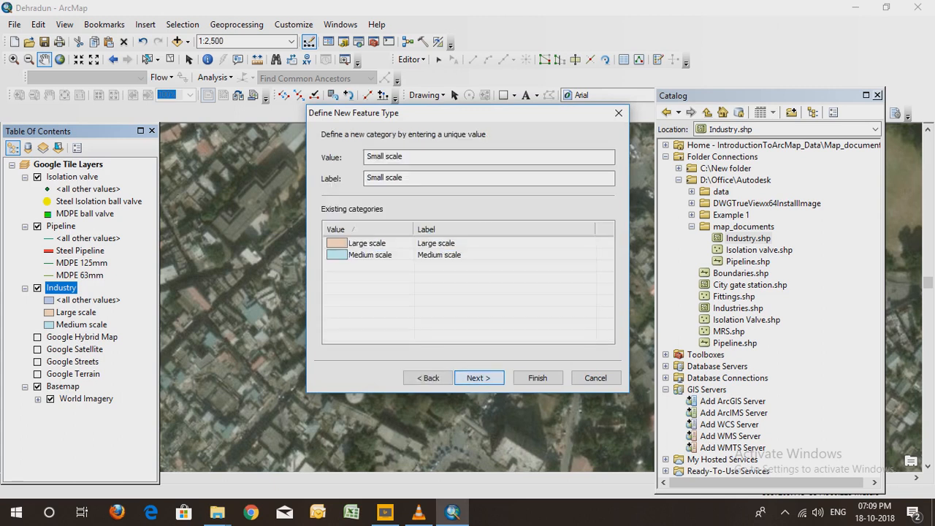
key(Return)
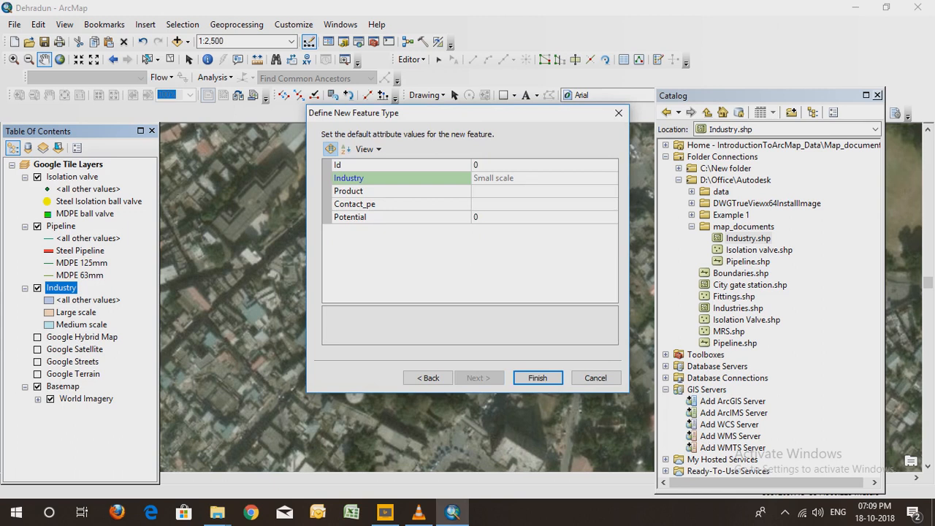
key(Return)
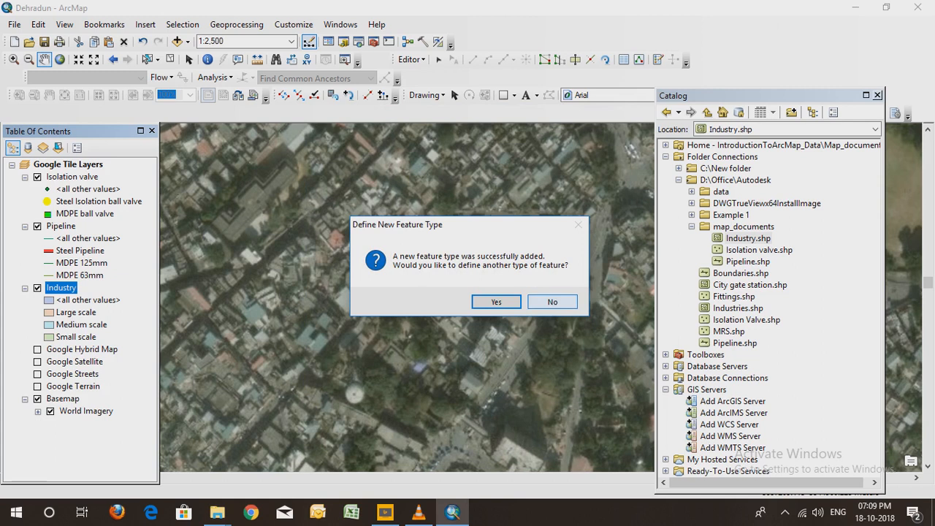
click(552, 302)
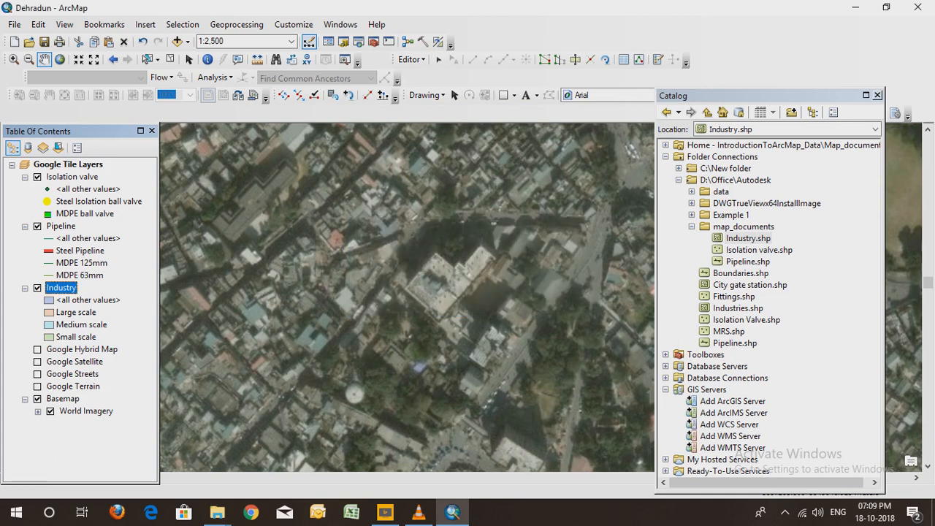
Open the Create Features editing window to show the feature templates
click(411, 60)
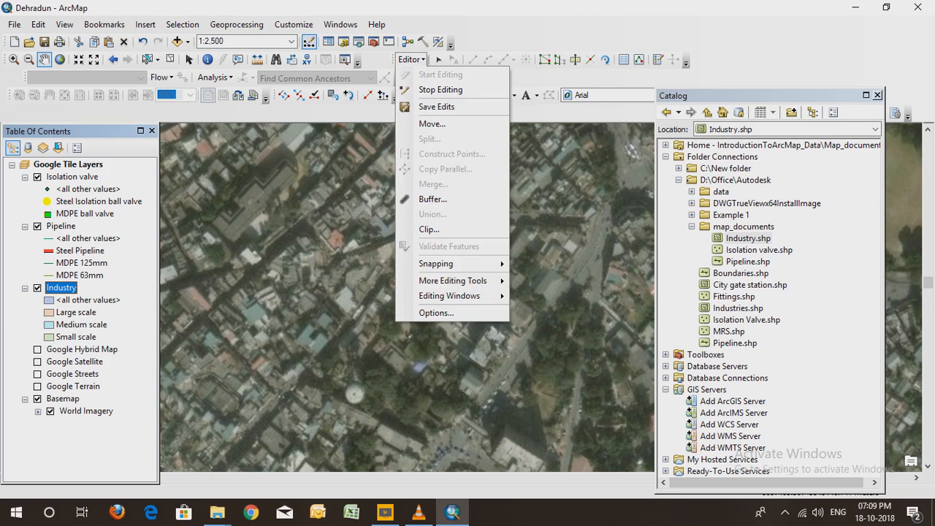
mouse_move(453, 280)
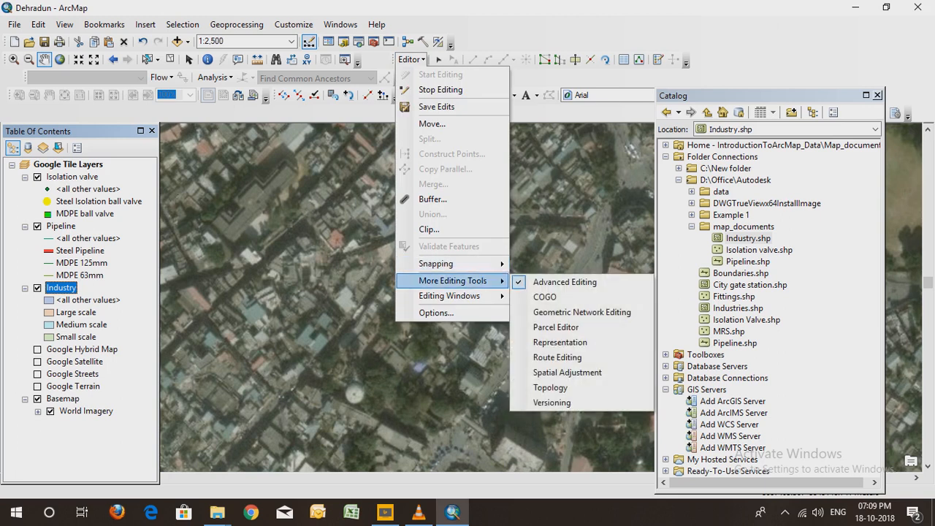
click(556, 296)
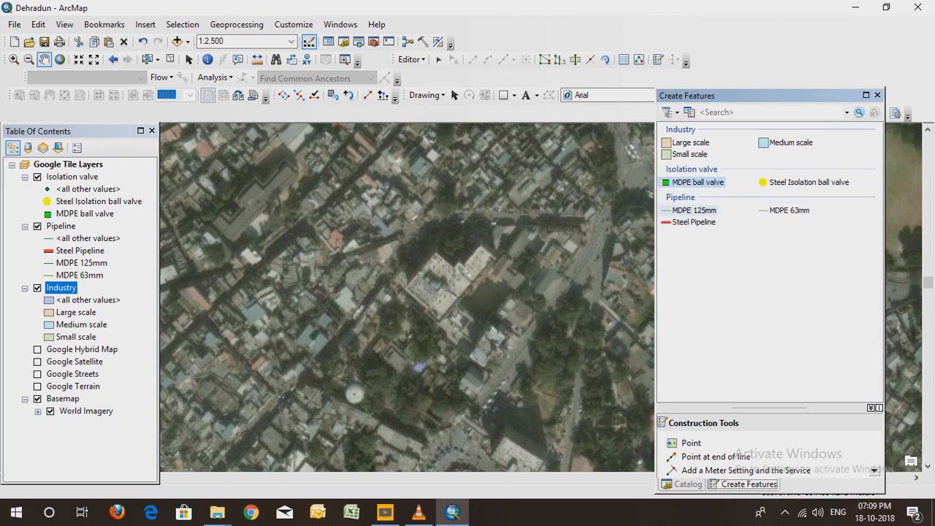
Digitize a six-vertex Large scale industry polygon around the large pale building near the map centre, about 84 m along its longest side
click(690, 142)
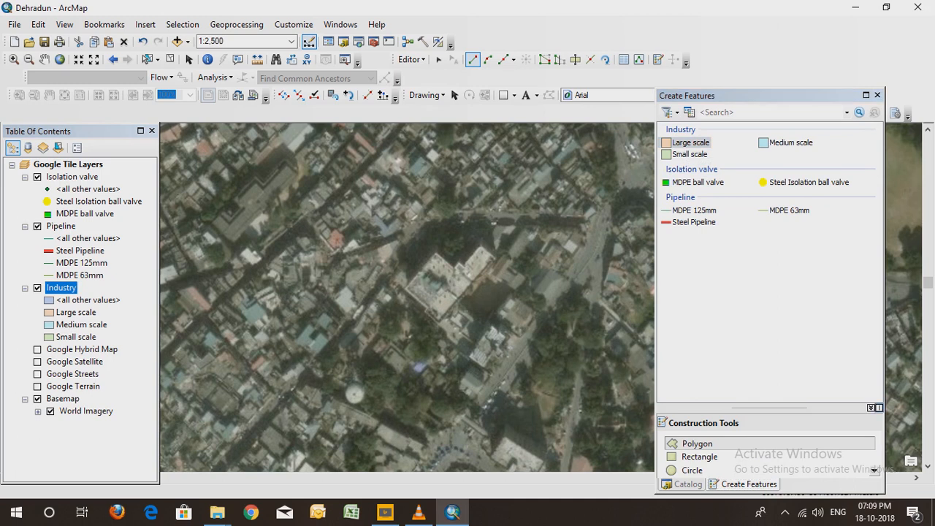
drag(770, 399, 770, 322)
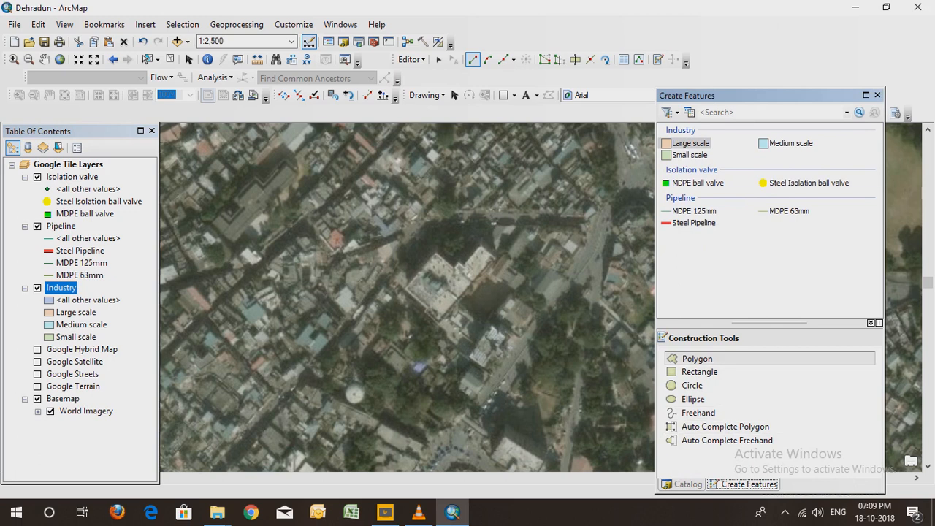
click(400, 285)
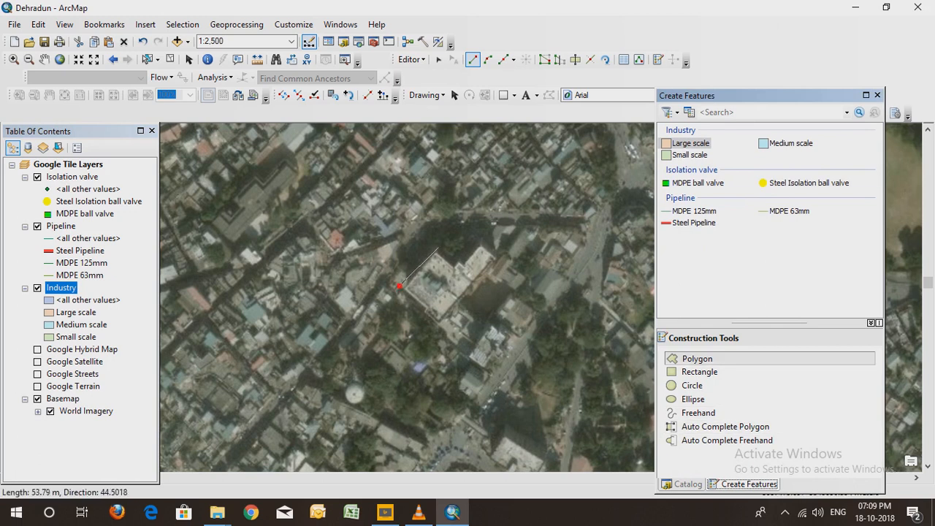
click(439, 247)
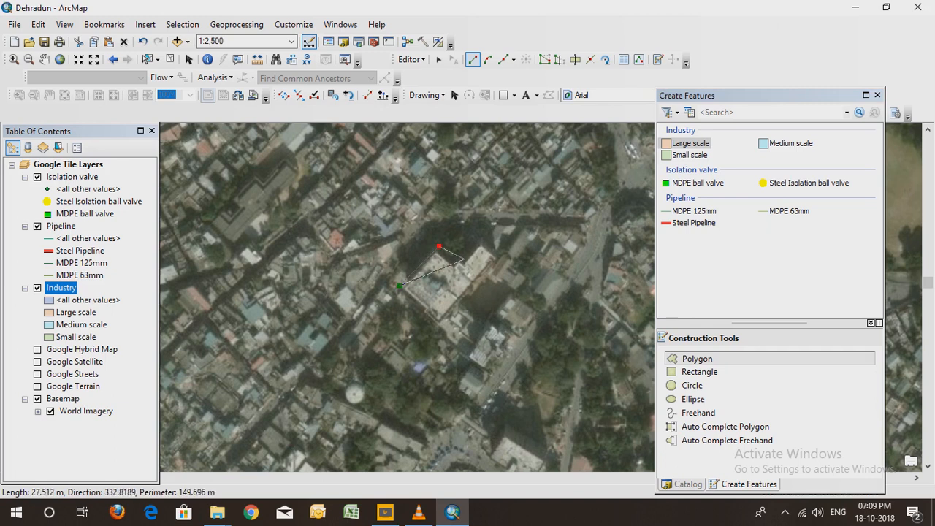
click(457, 262)
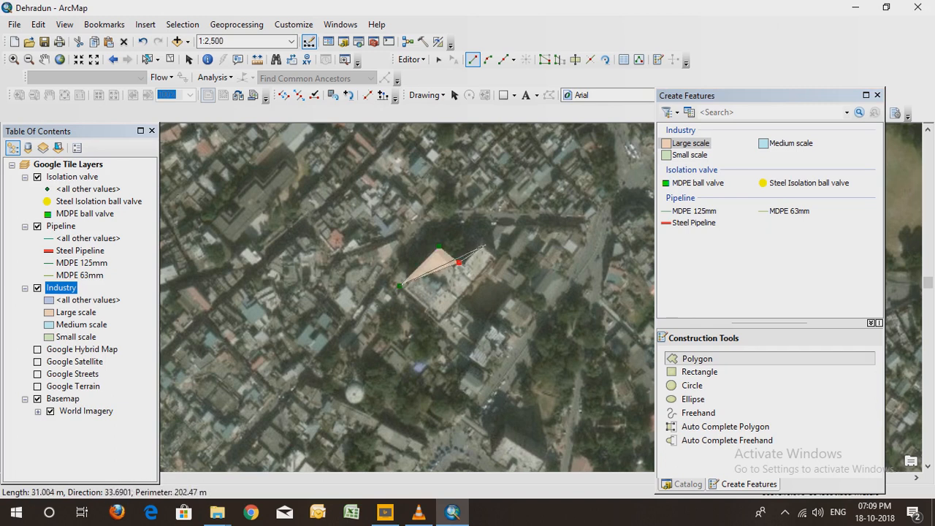
click(485, 244)
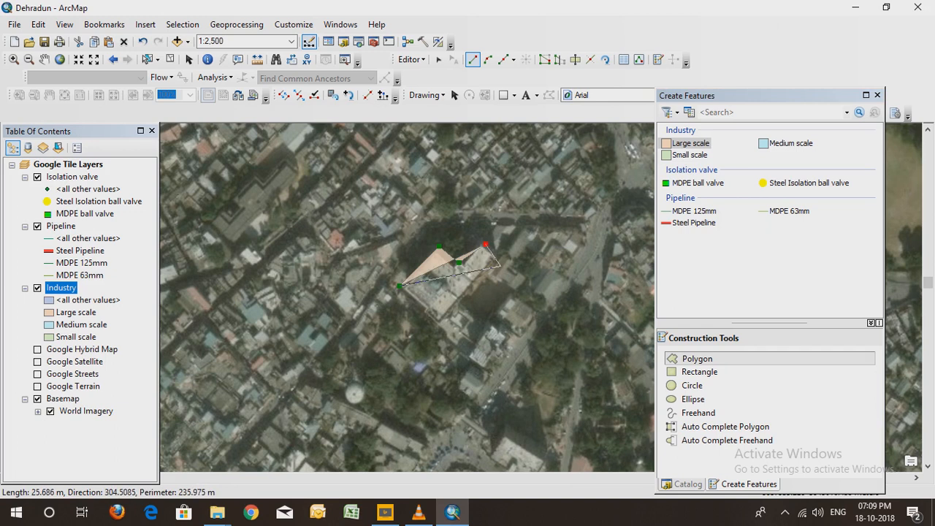
click(499, 264)
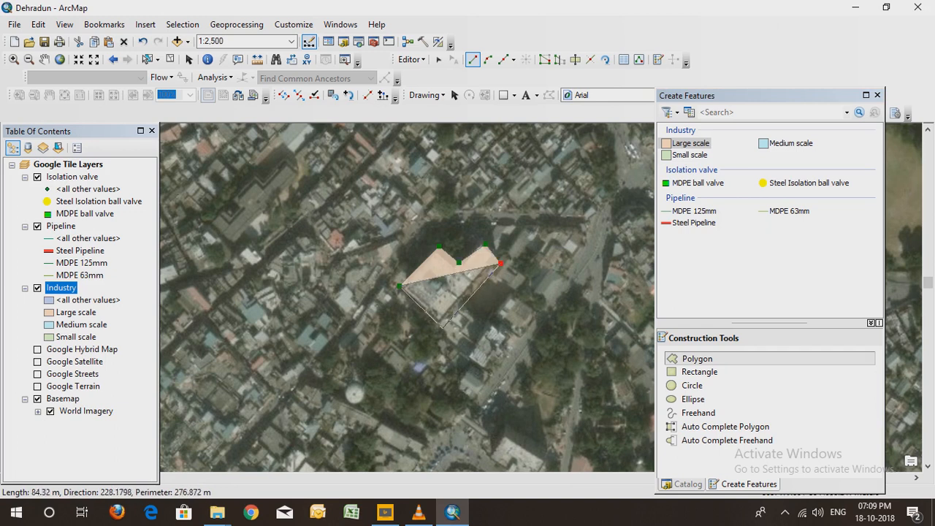
click(443, 326)
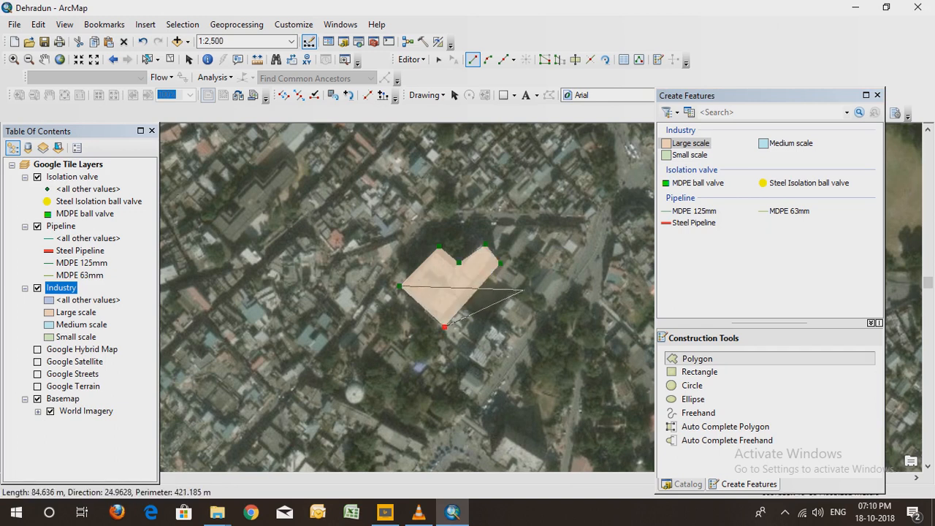
right_click(515, 289)
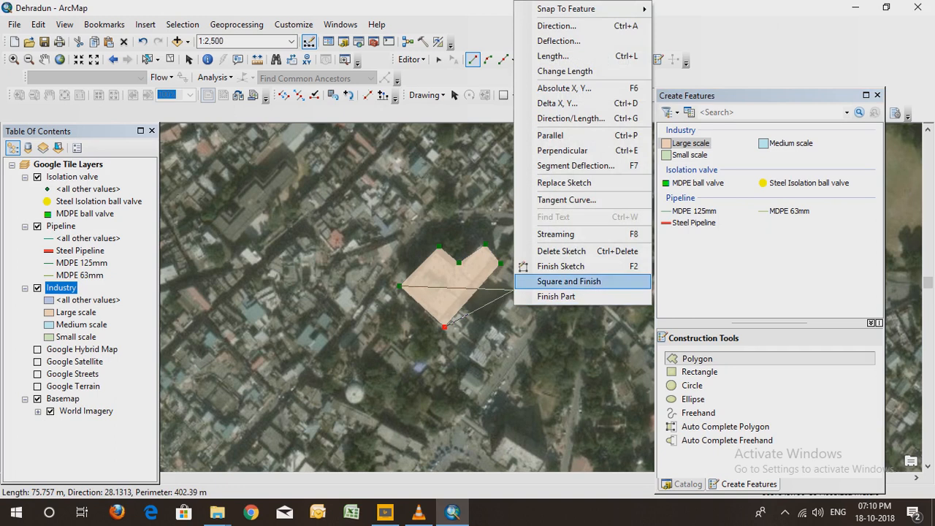
click(561, 266)
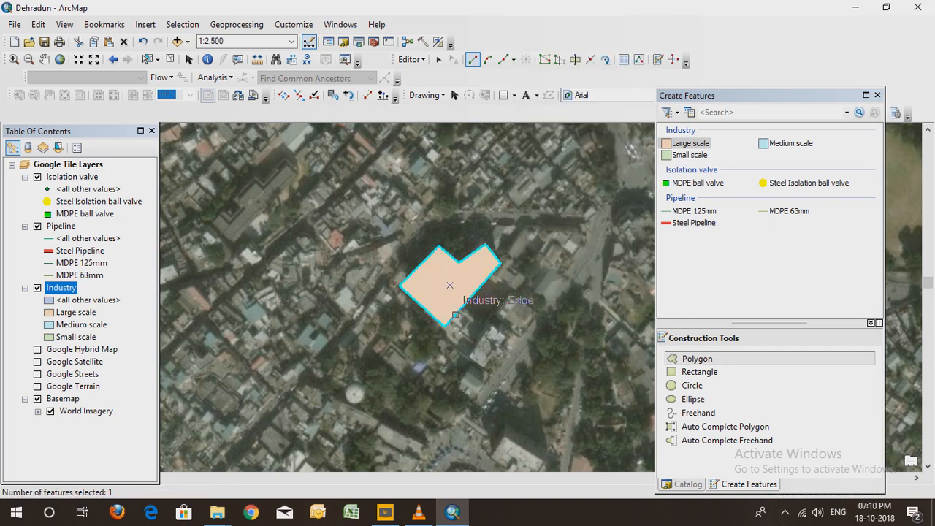
scroll(450, 285, down, 1)
scroll(450, 285, up, 1)
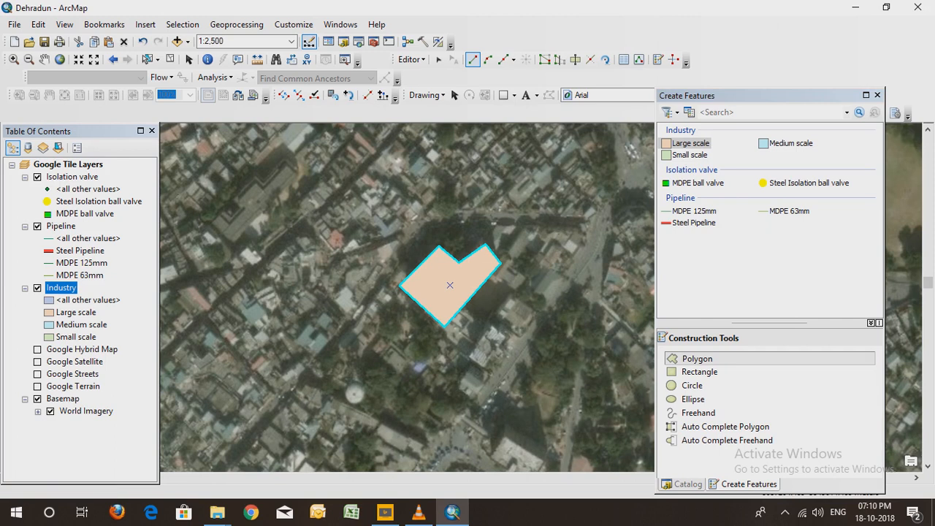
Digitize a four-sided Medium scale industry polygon about 67 m long around the building south of the Large scale polygon
click(81, 324)
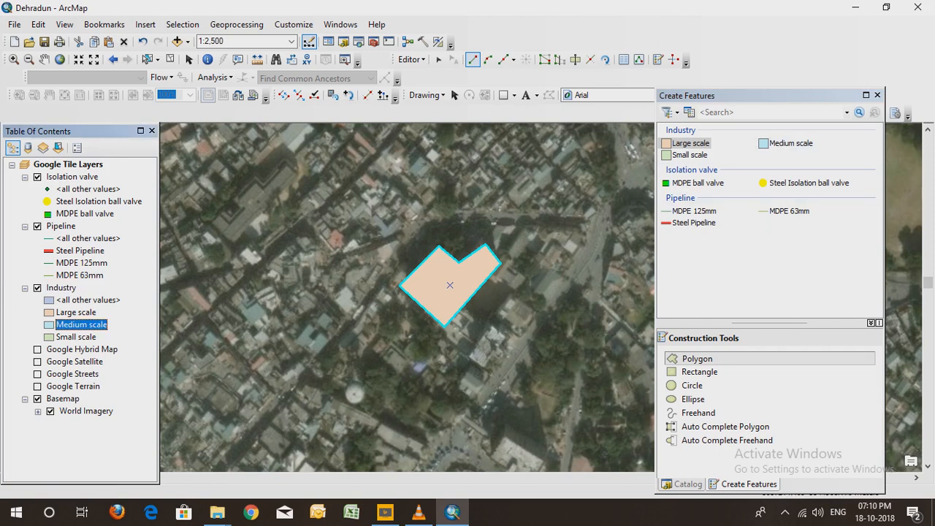
click(790, 143)
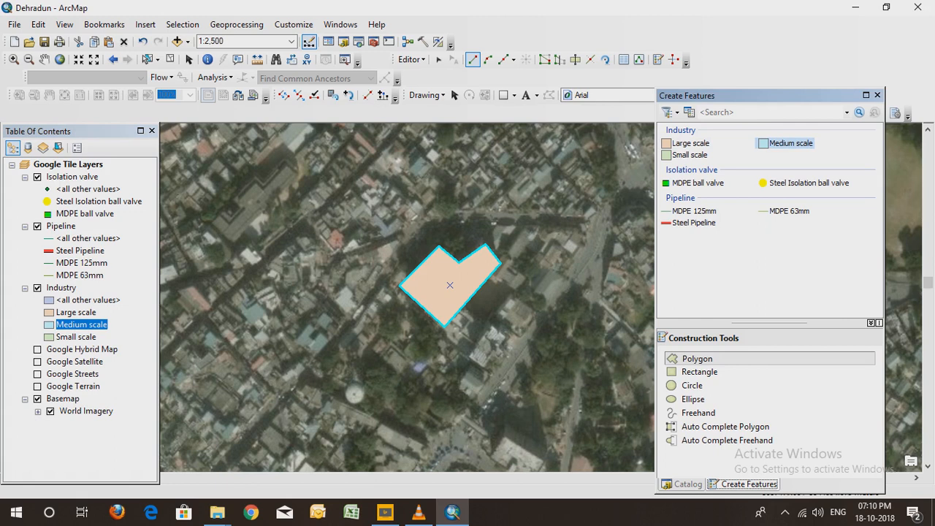
click(44, 60)
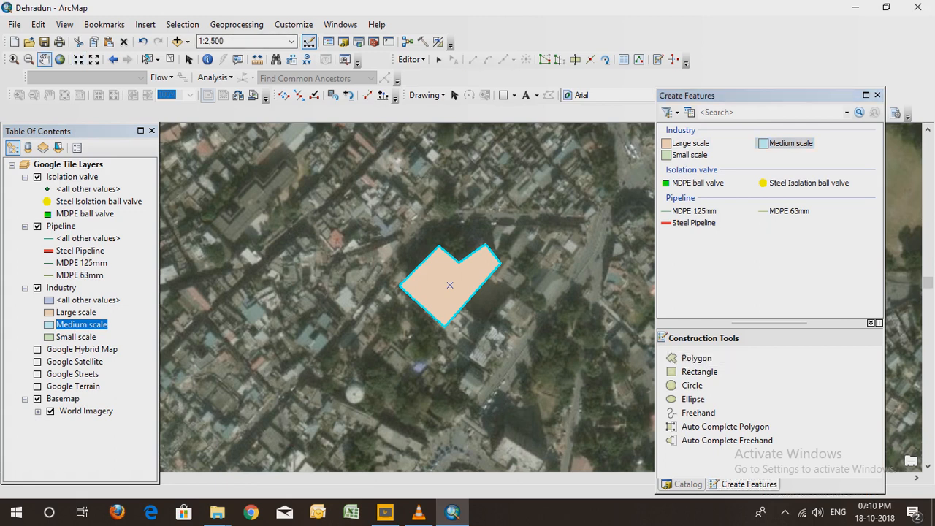
drag(430, 343, 382, 213)
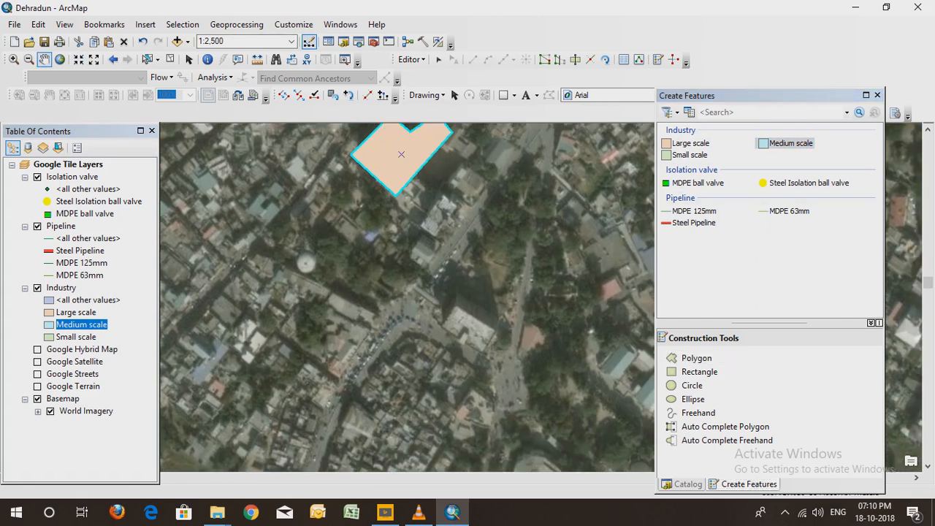
click(697, 358)
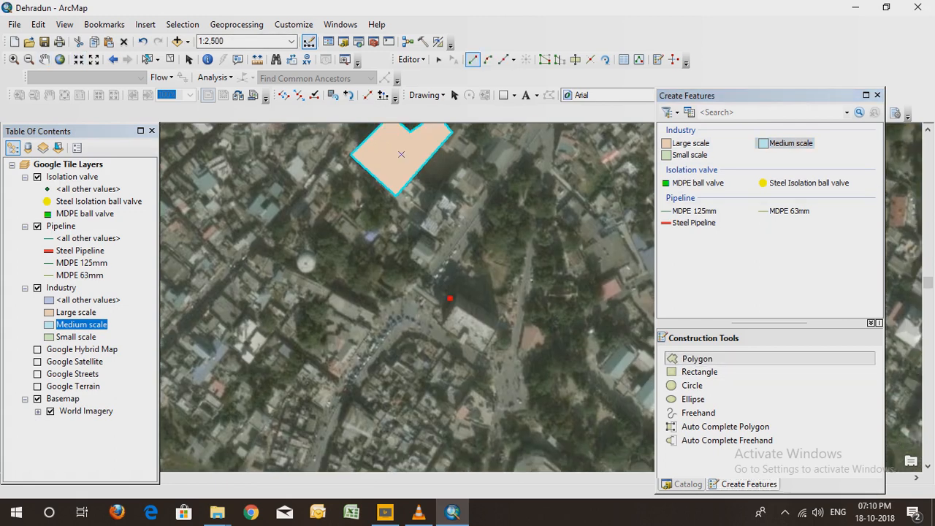
click(433, 328)
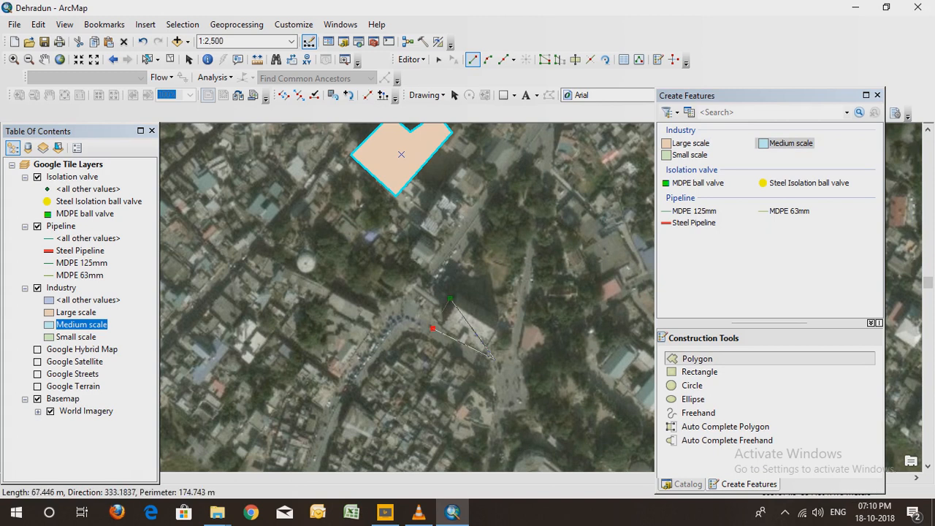
click(489, 360)
double_click(504, 331)
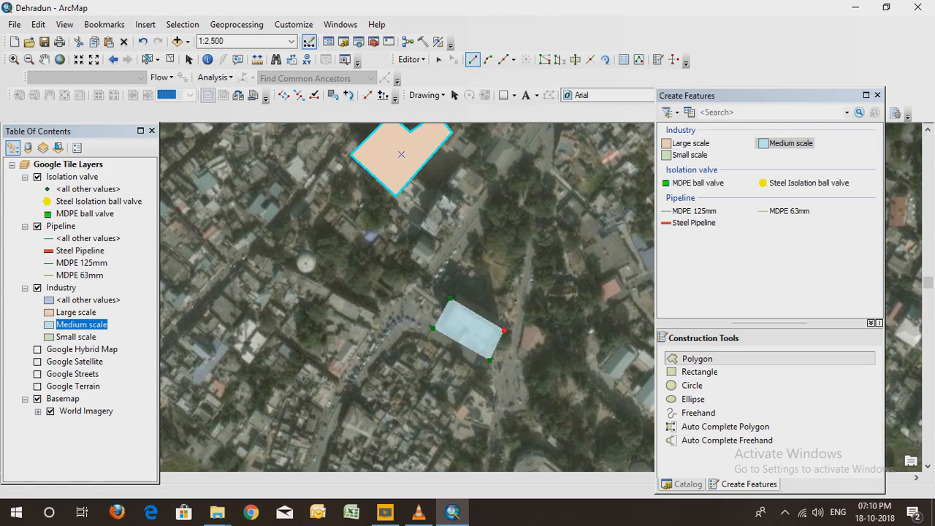
right_click(546, 277)
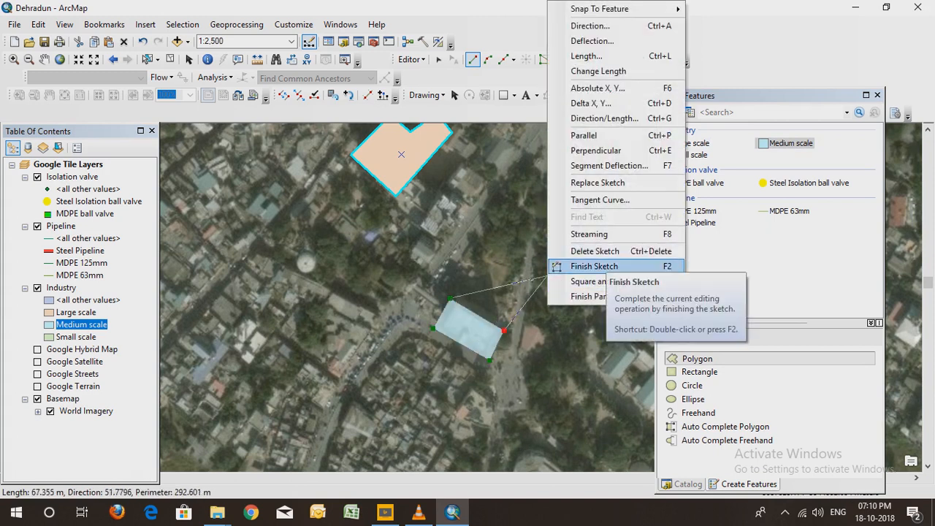
click(594, 266)
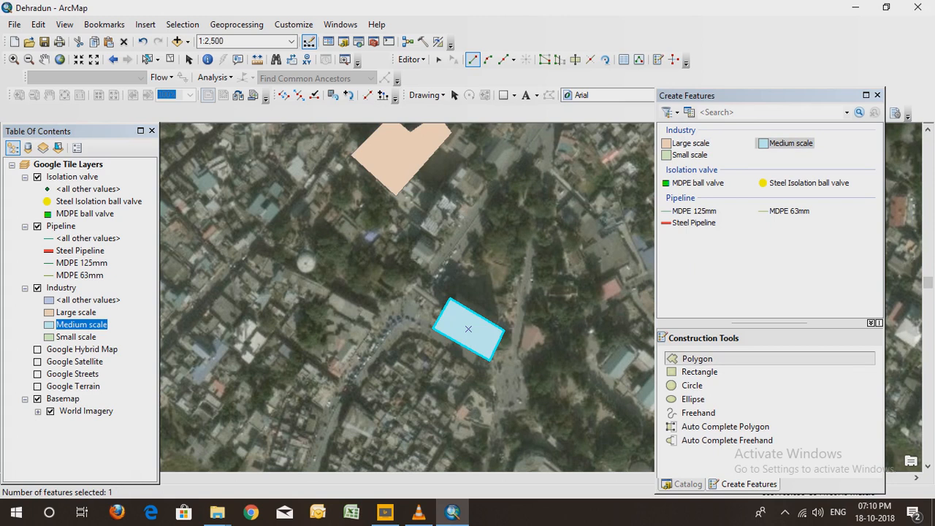
Digitize a triangular Small scale industry polygon across the road, just east of the Medium scale polygon
click(689, 155)
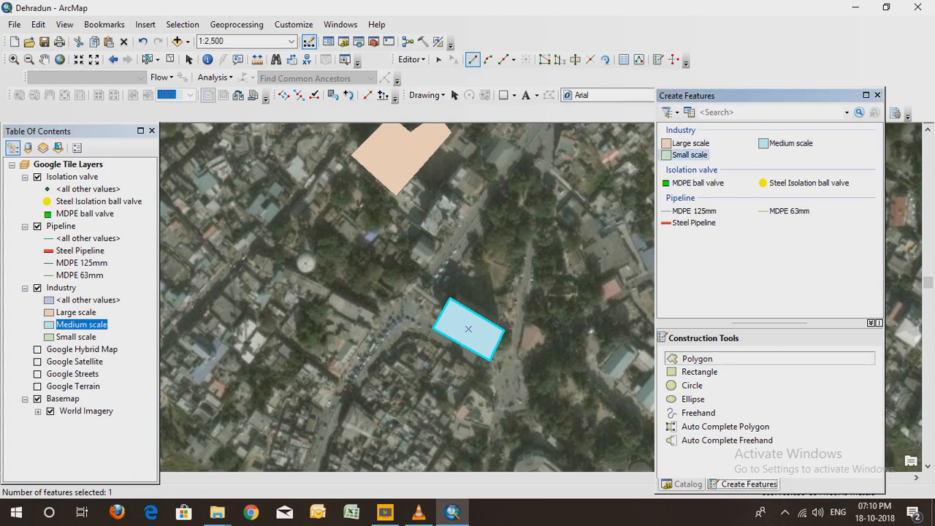
click(531, 314)
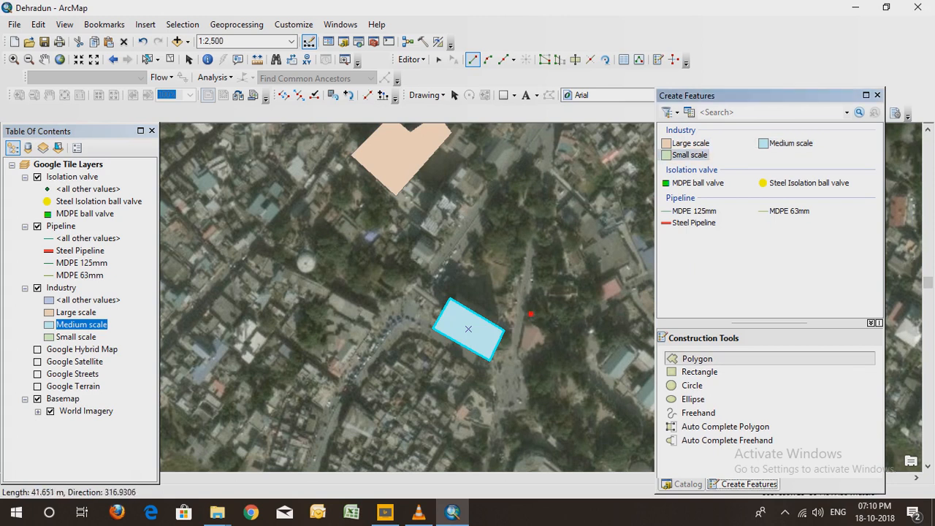
click(552, 337)
click(517, 358)
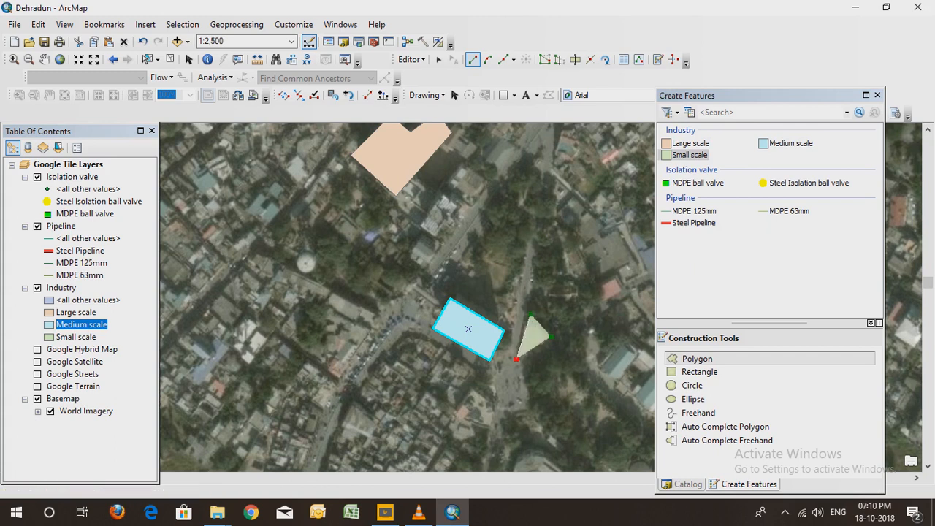
right_click(552, 264)
click(607, 281)
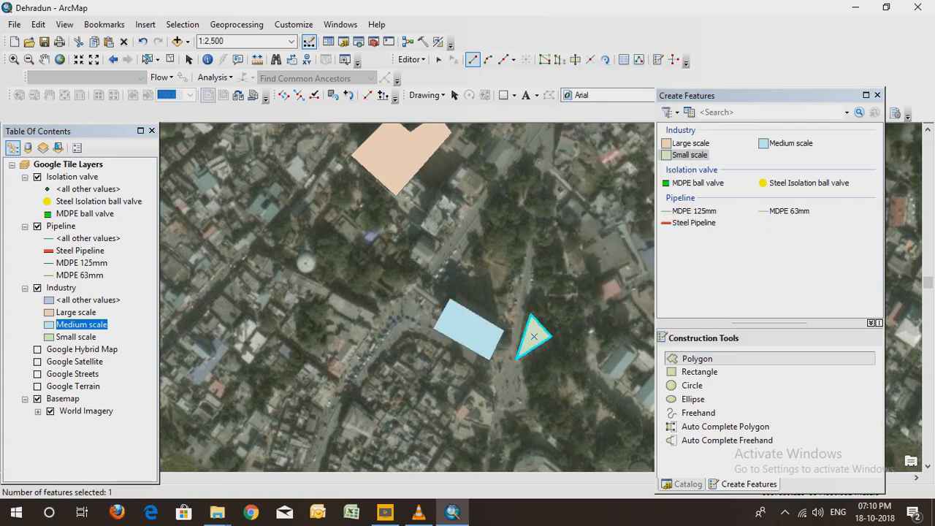
Examine the three industry polygons together with the steel pipeline and its valves at 1:15,000 scale
scroll(420, 334, up, 2)
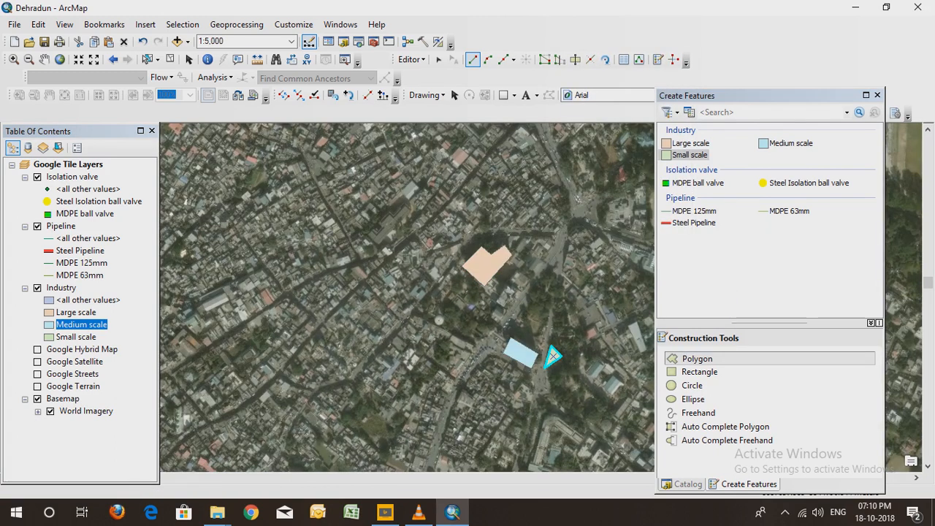
scroll(453, 285, up, 1)
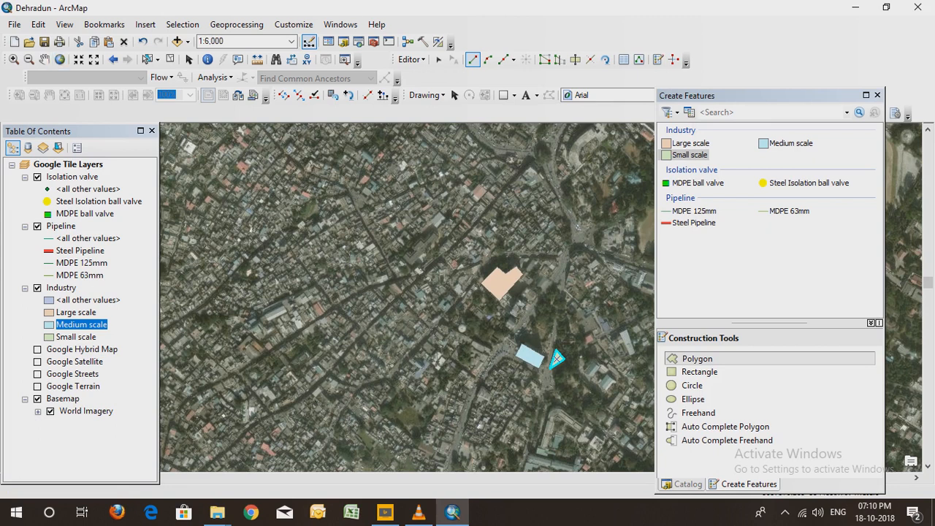
scroll(452, 285, up, 2)
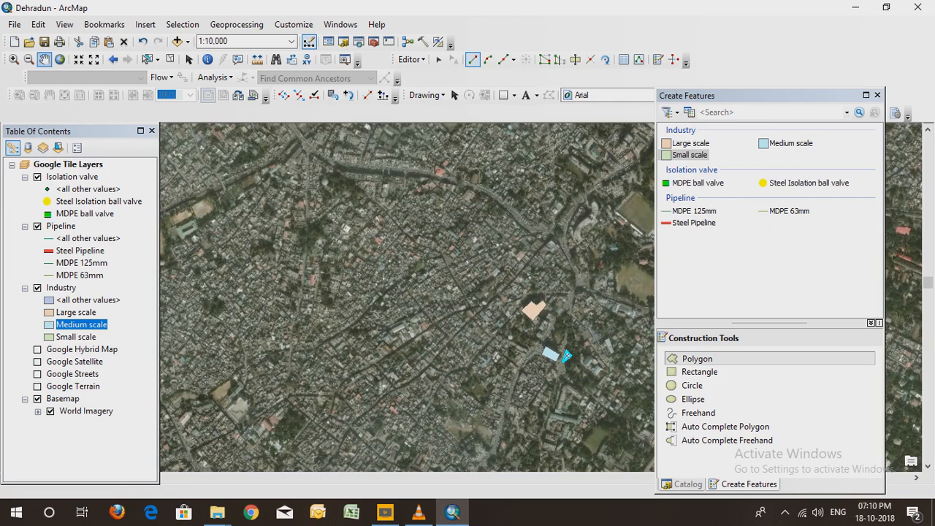
click(45, 60)
drag(621, 327, 490, 328)
scroll(497, 320, up, 1)
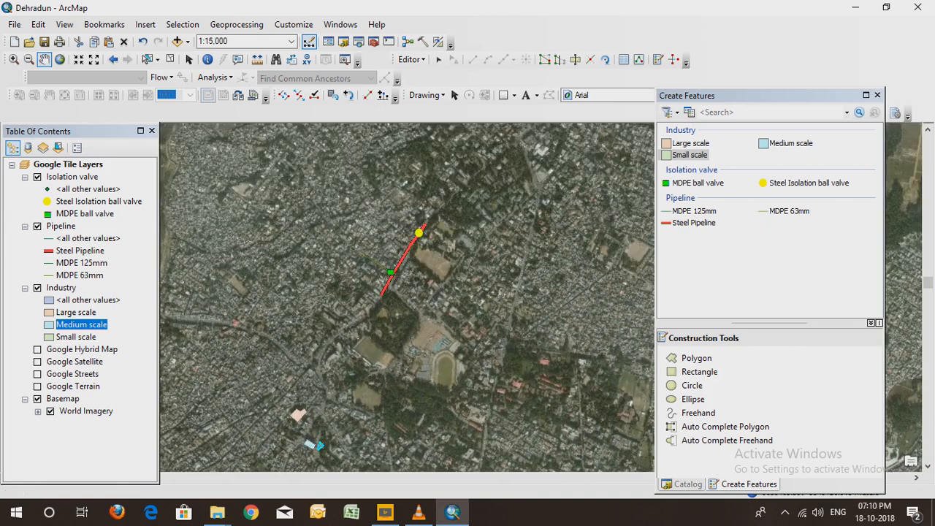
drag(319, 446, 339, 409)
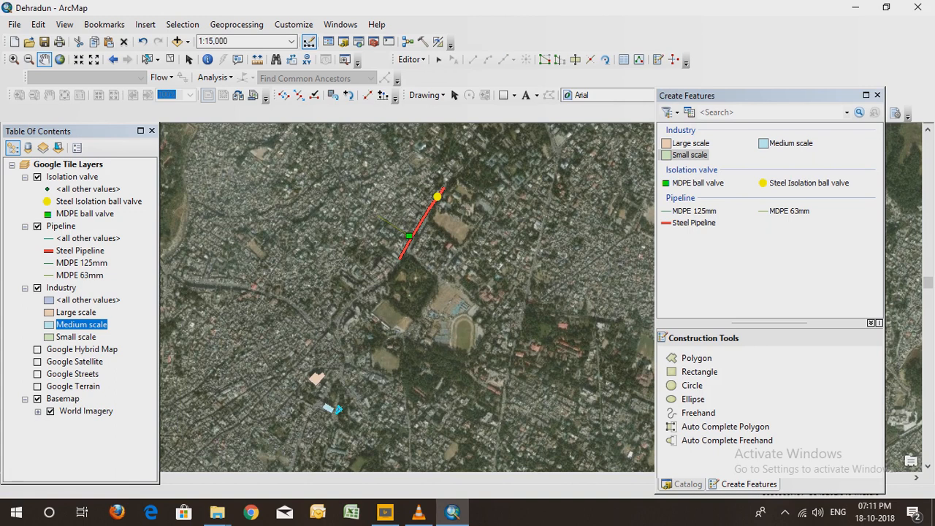
Open the Industry layer's attribute table and select the Product cell of the Large scale record
right_click(64, 287)
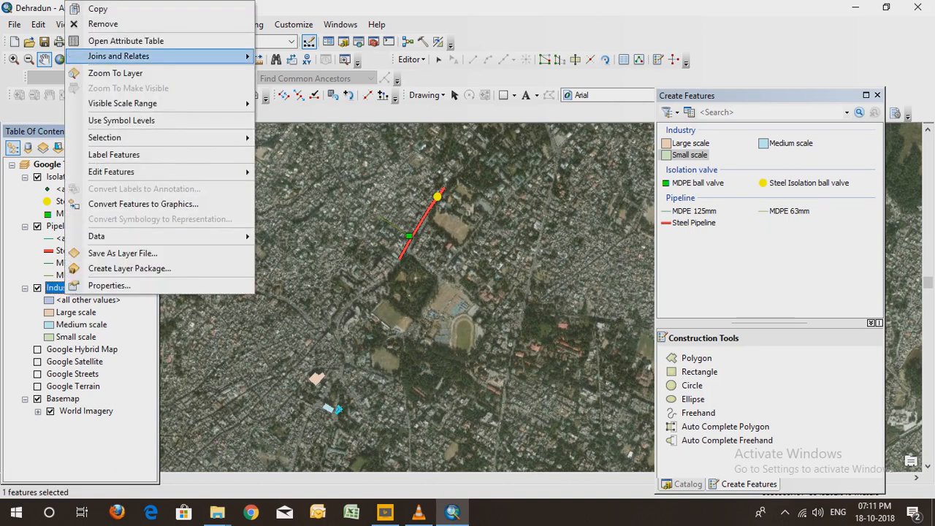
click(116, 41)
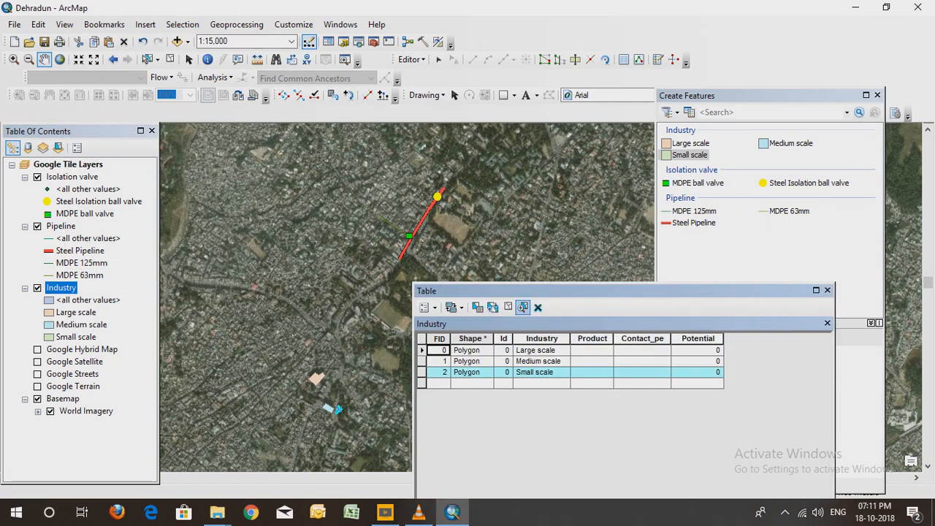
drag(467, 291, 558, 230)
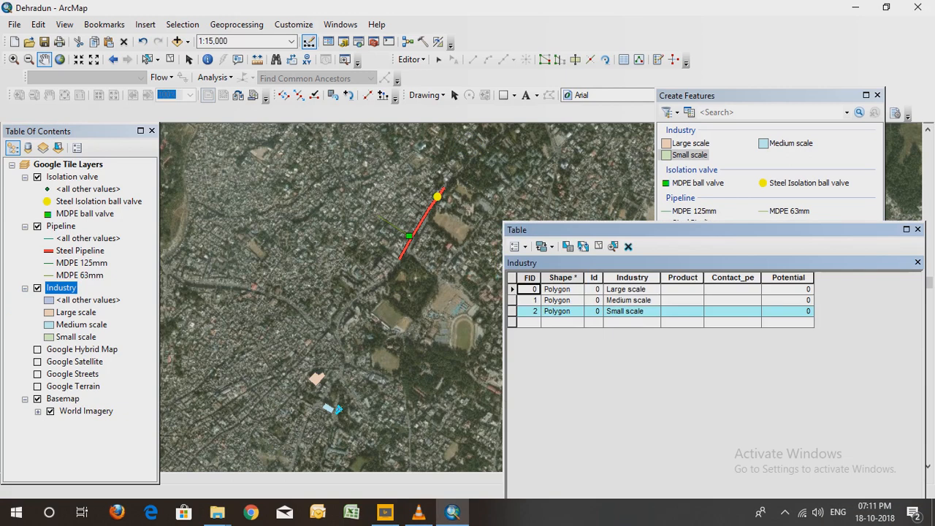
click(682, 290)
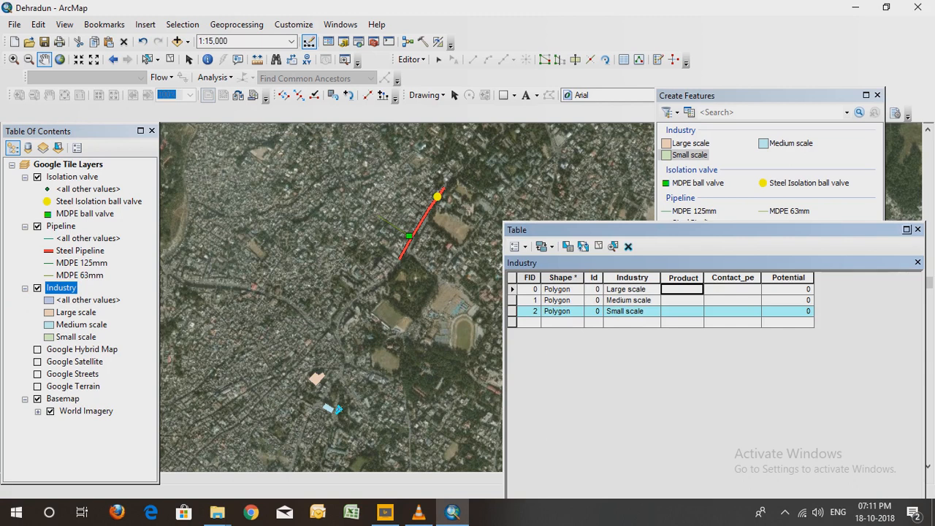
Add a text field called Name to Industry.shp in the map_documents folder through its shapefile properties
click(906, 229)
click(917, 6)
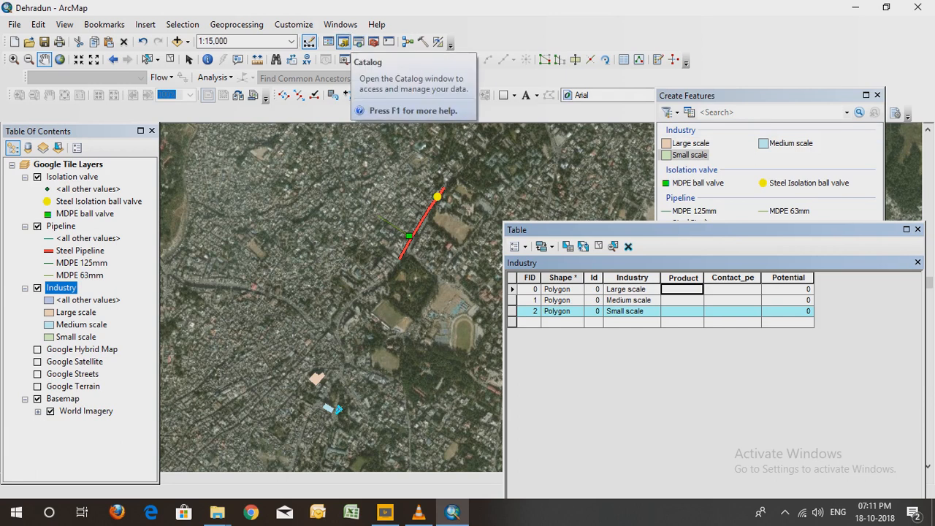
click(359, 41)
right_click(746, 239)
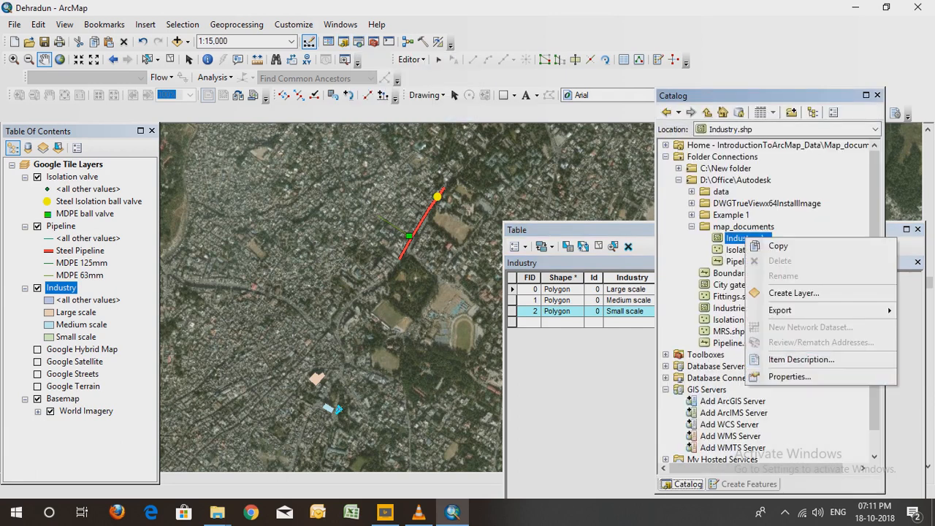
click(789, 376)
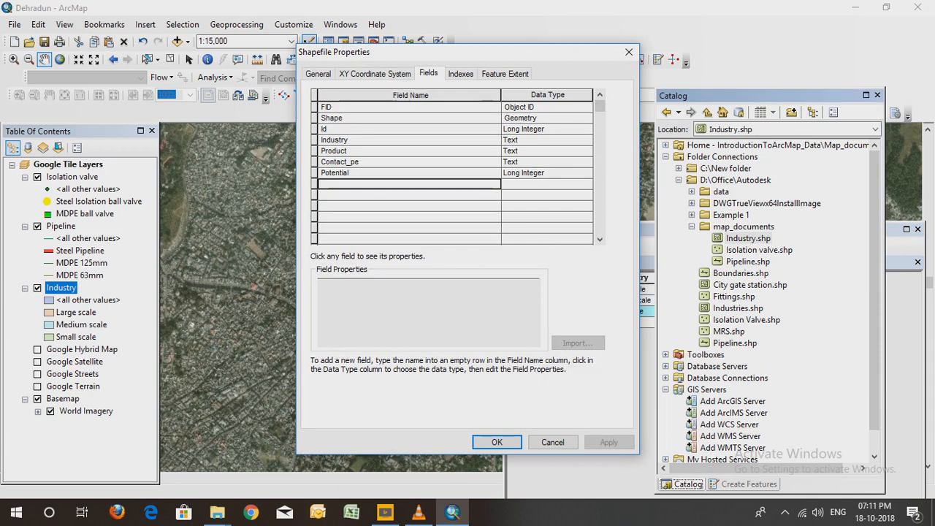
text(Name)
click(546, 184)
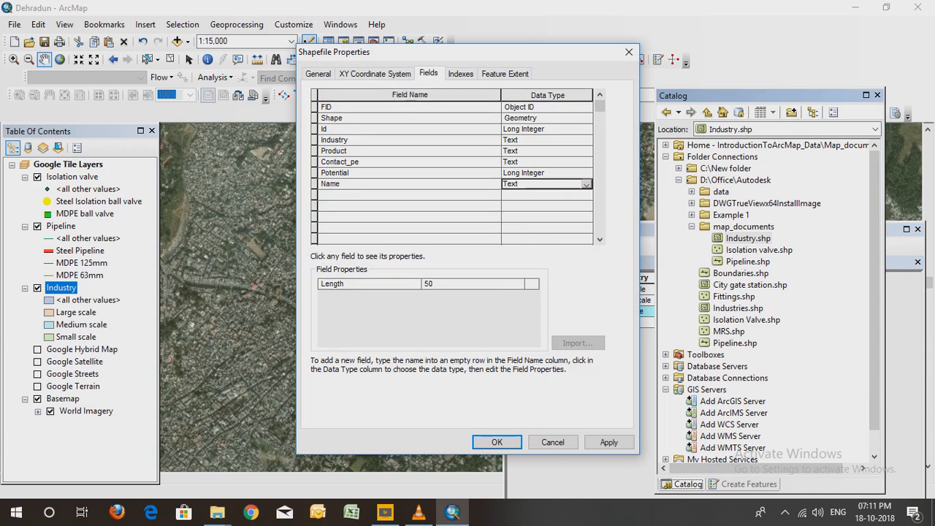
click(497, 442)
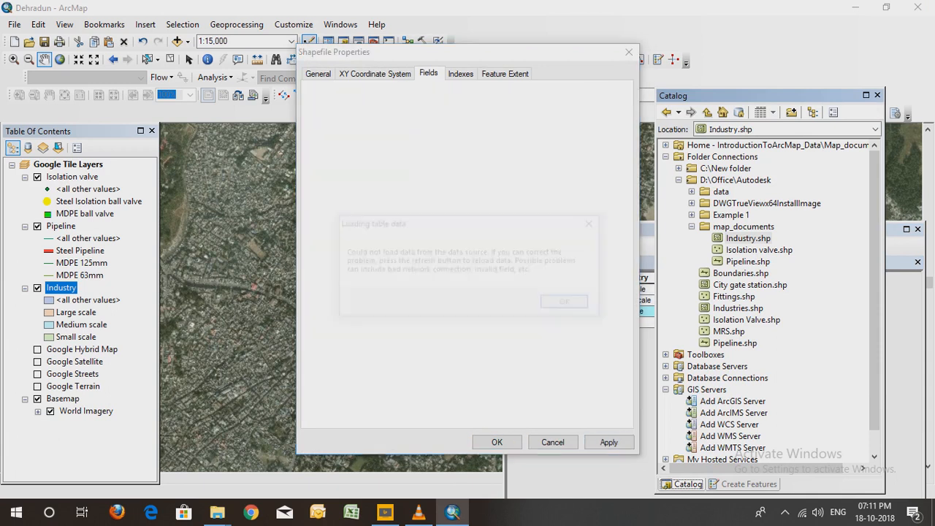
click(569, 304)
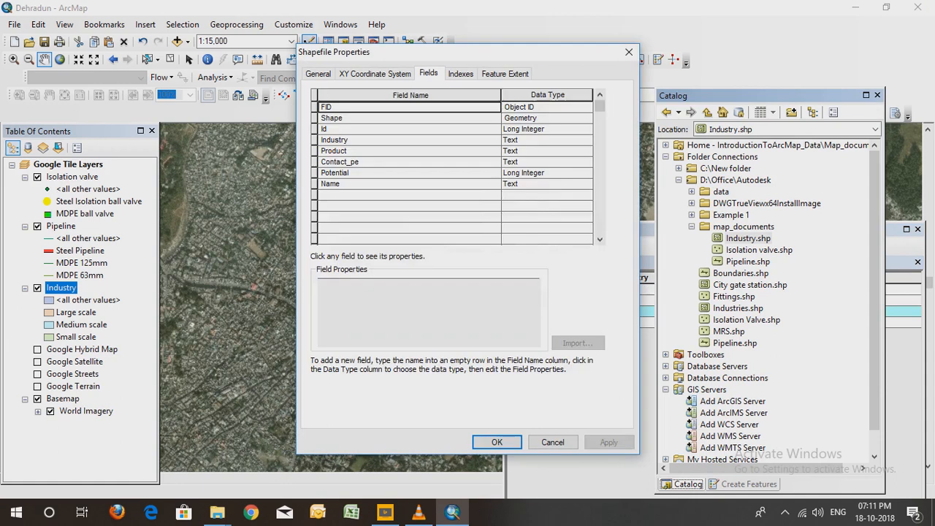
click(496, 442)
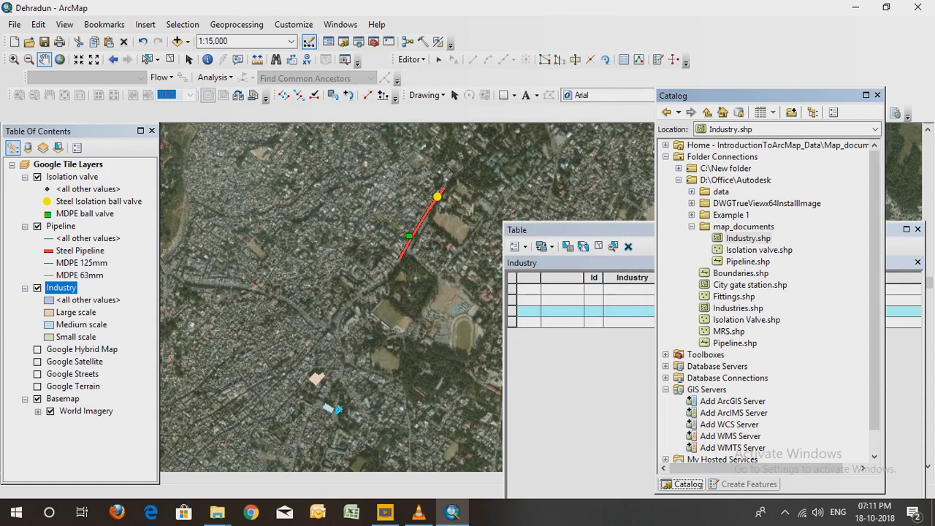
Close the Industry attribute table and reopen it from the layer to check its records, then close it again
drag(760, 96, 662, 95)
click(840, 230)
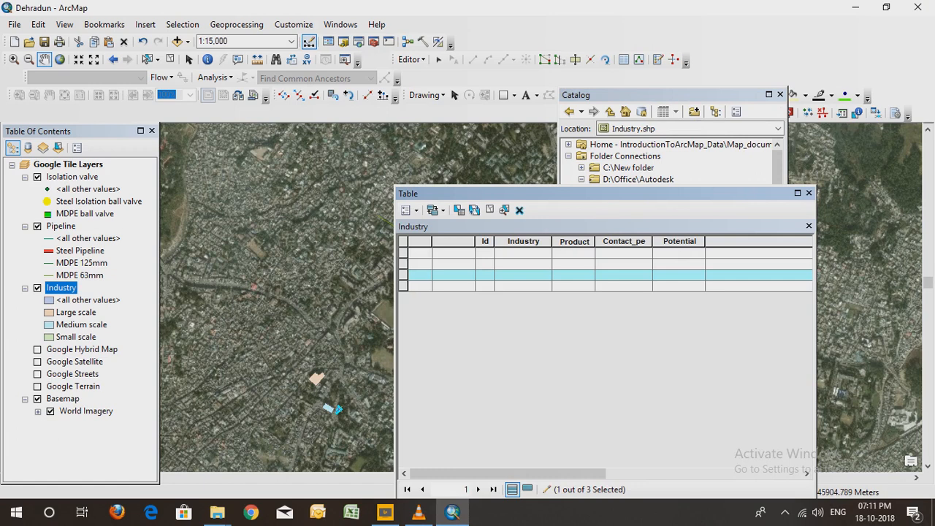
click(809, 193)
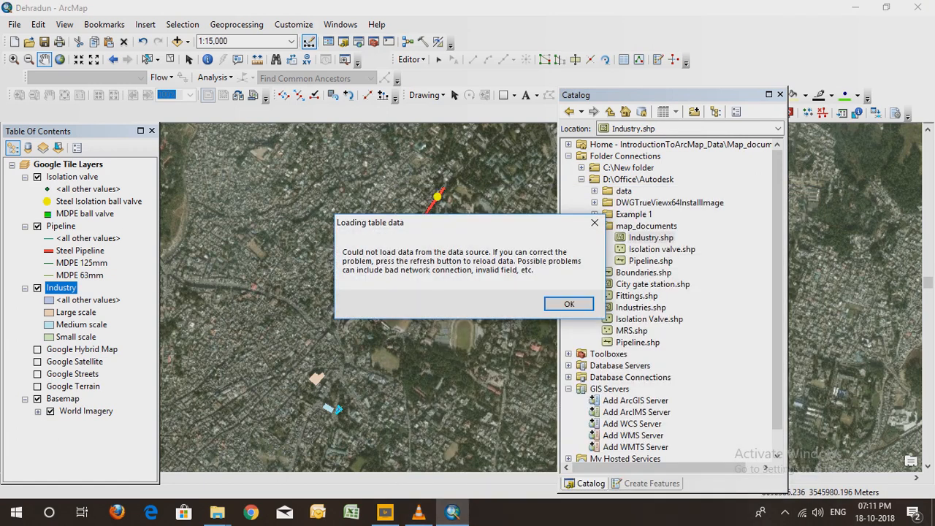
key(Return)
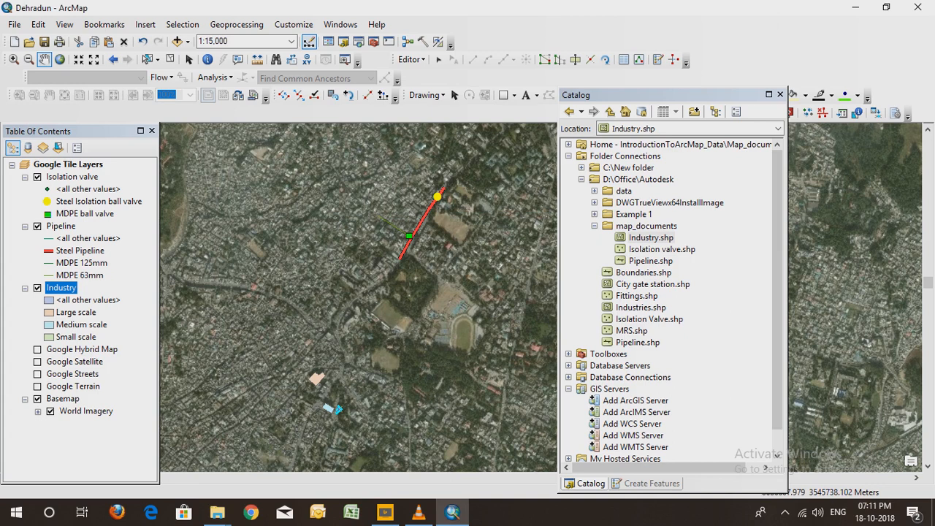
right_click(62, 287)
click(117, 41)
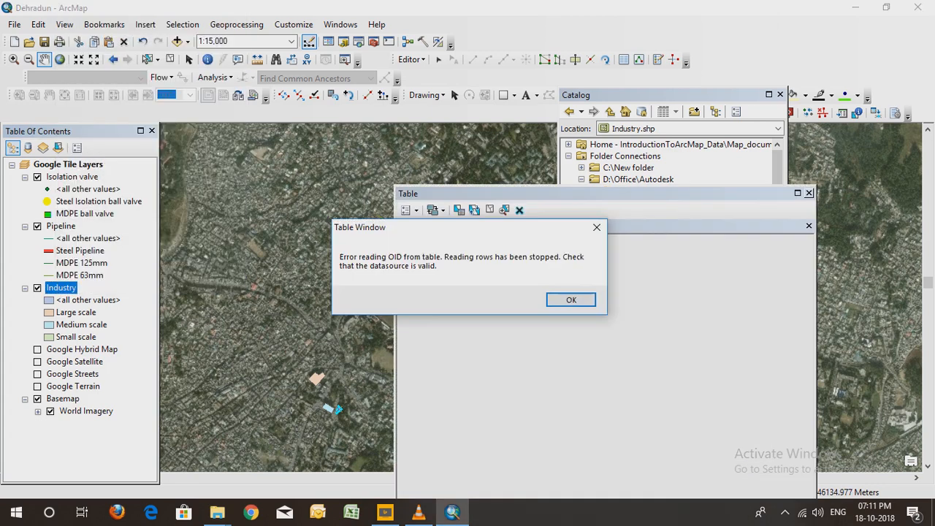
key(Return)
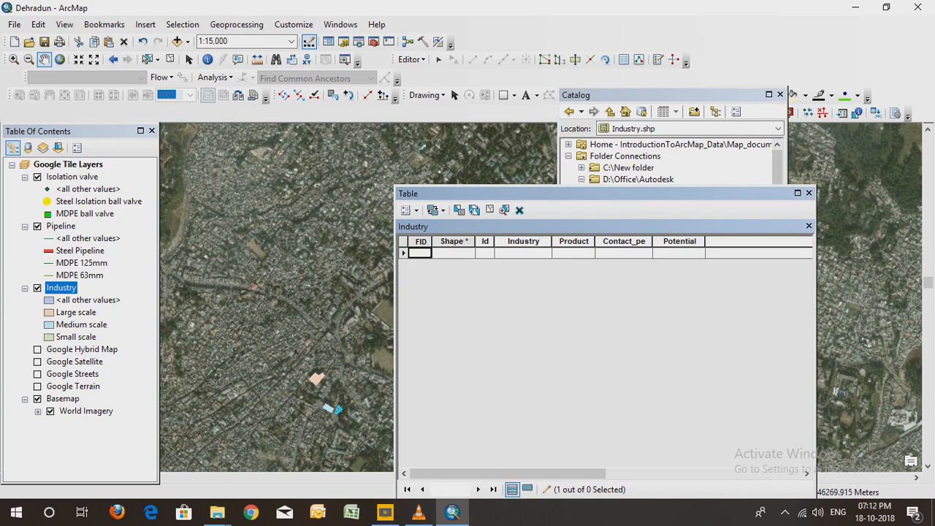
click(809, 193)
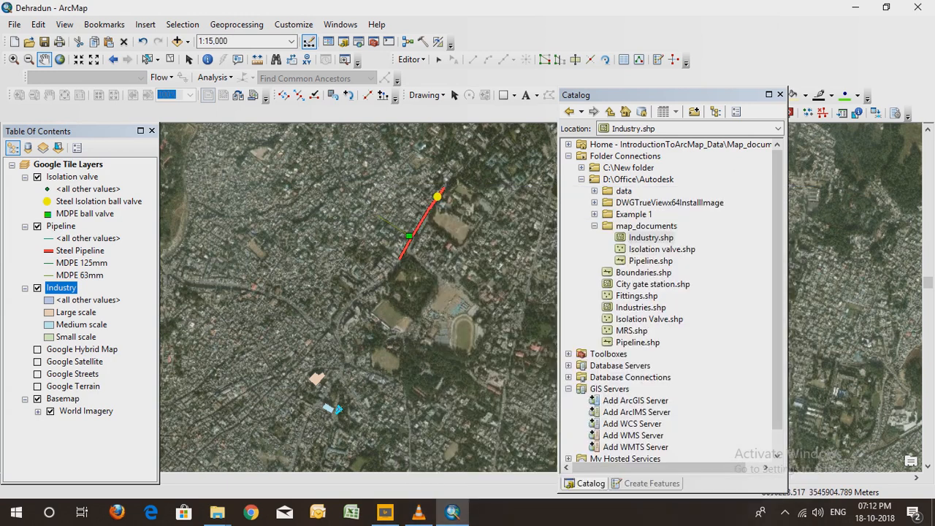
click(662, 249)
right_click(661, 249)
right_click(643, 272)
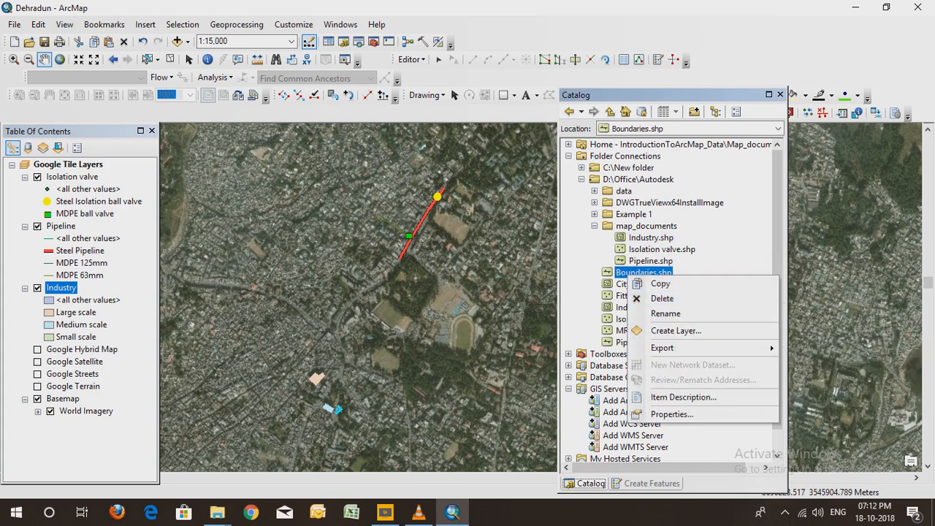
right_click(631, 247)
right_click(636, 236)
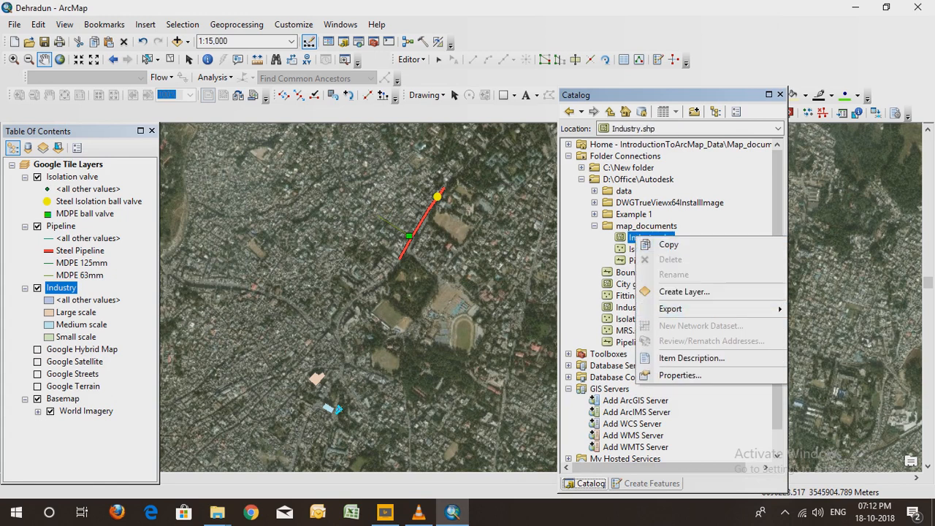
Open the Pipeline layer's attribute table and select its two records alternately to locate each line on the map, ending on FID 0
right_click(61, 226)
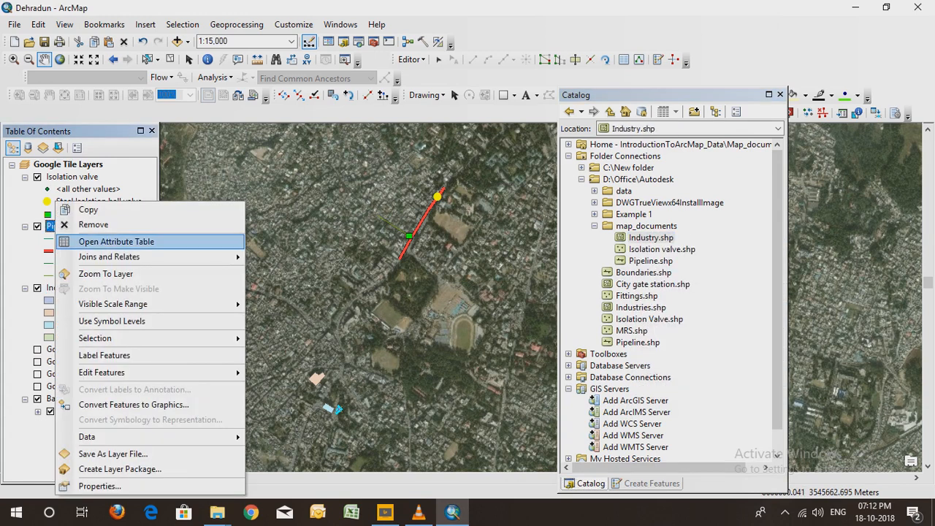
click(133, 242)
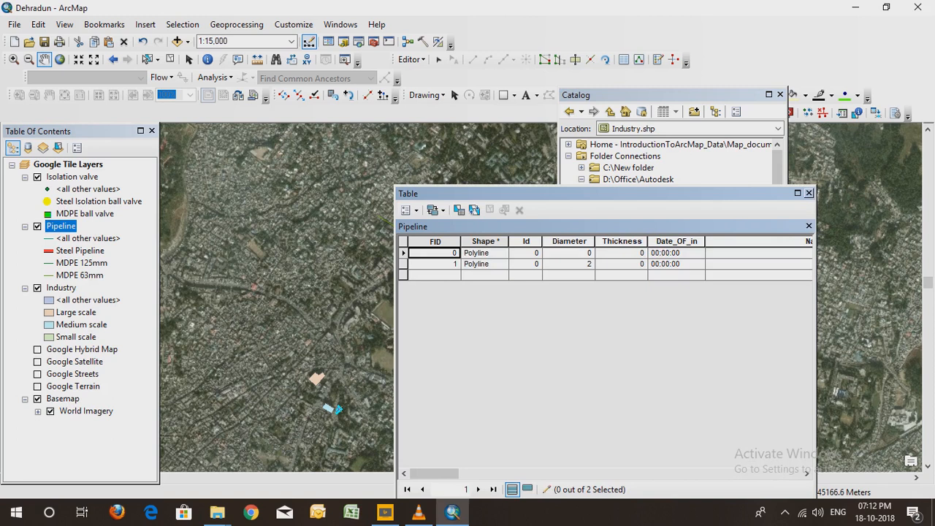
drag(555, 194, 725, 181)
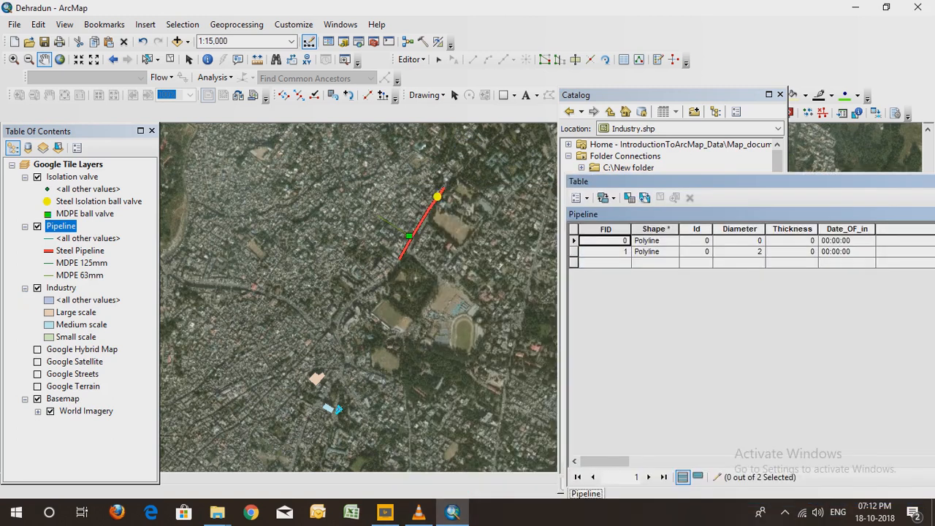
click(573, 241)
click(573, 251)
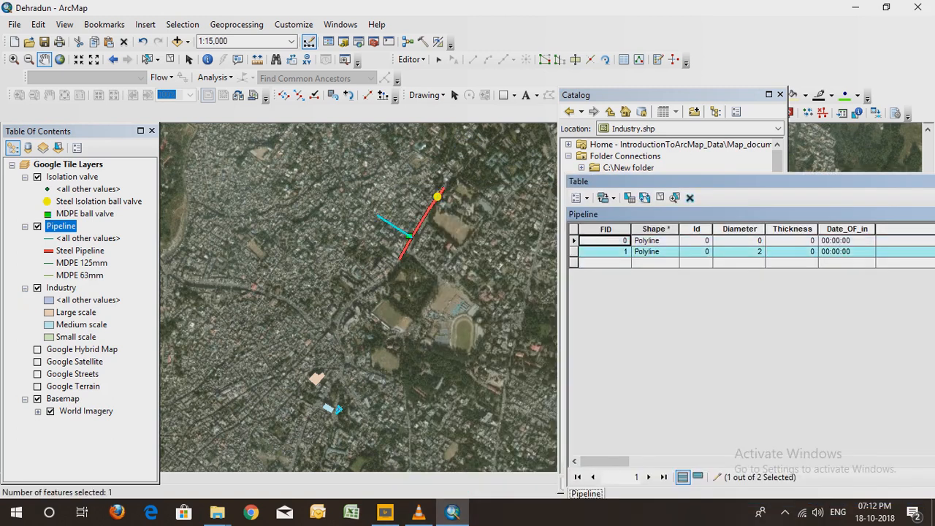
click(574, 240)
click(574, 251)
click(574, 240)
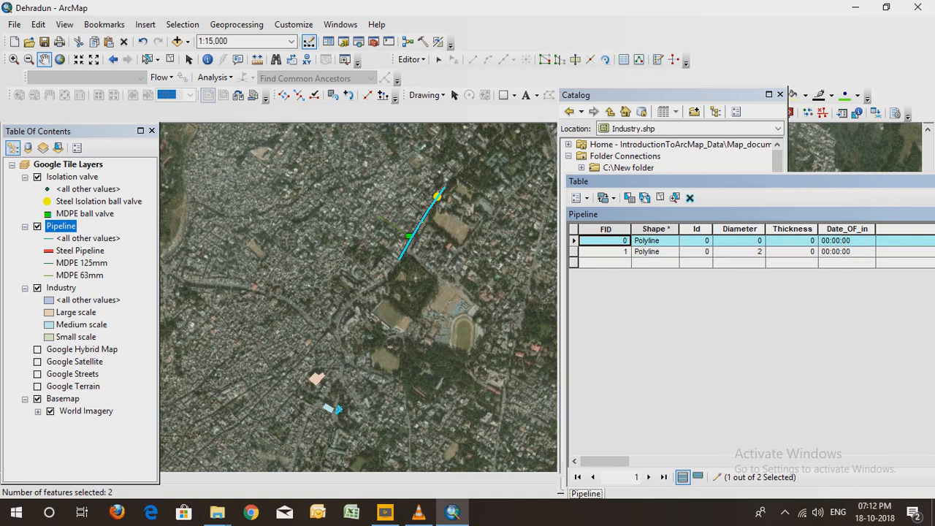
click(573, 251)
click(573, 241)
click(574, 241)
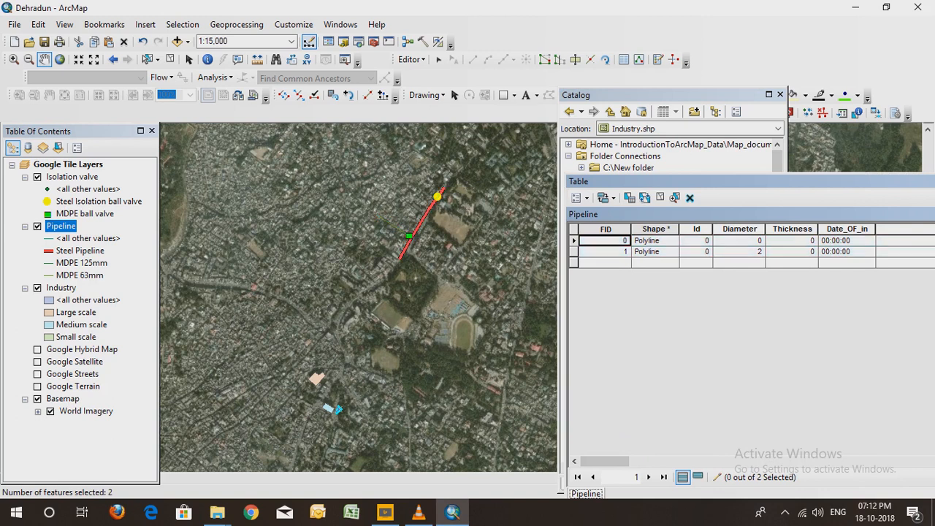
click(573, 240)
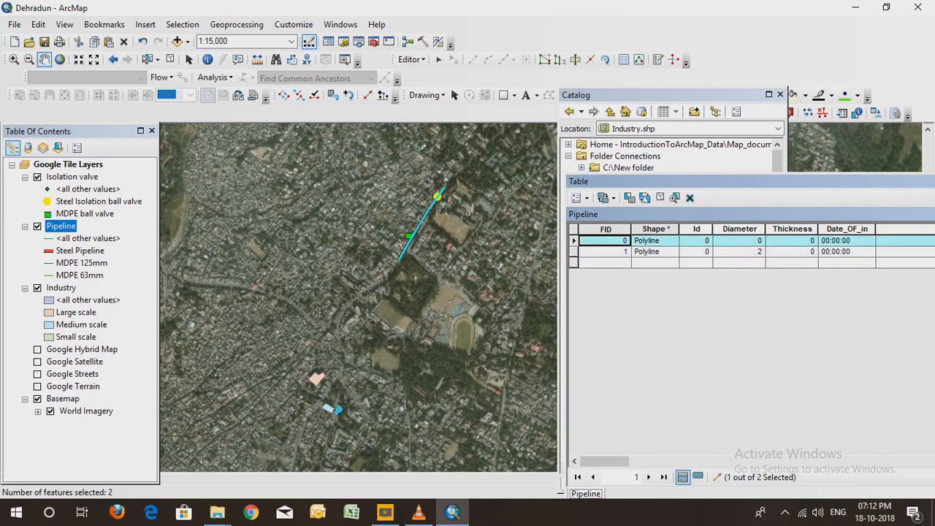
Close the Pipeline attribute table and the Catalog window to clear the map view around the selected pipeline
scroll(389, 146, down, 1)
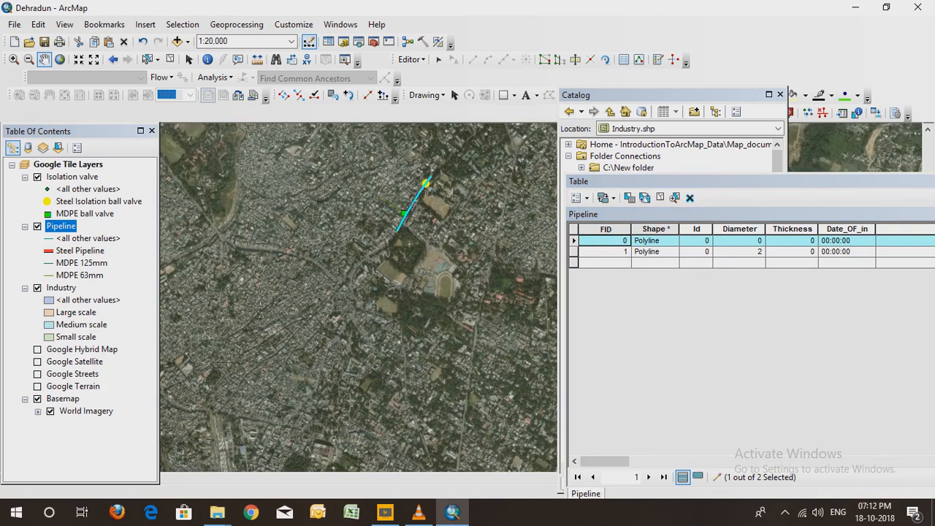
scroll(439, 277, down, 1)
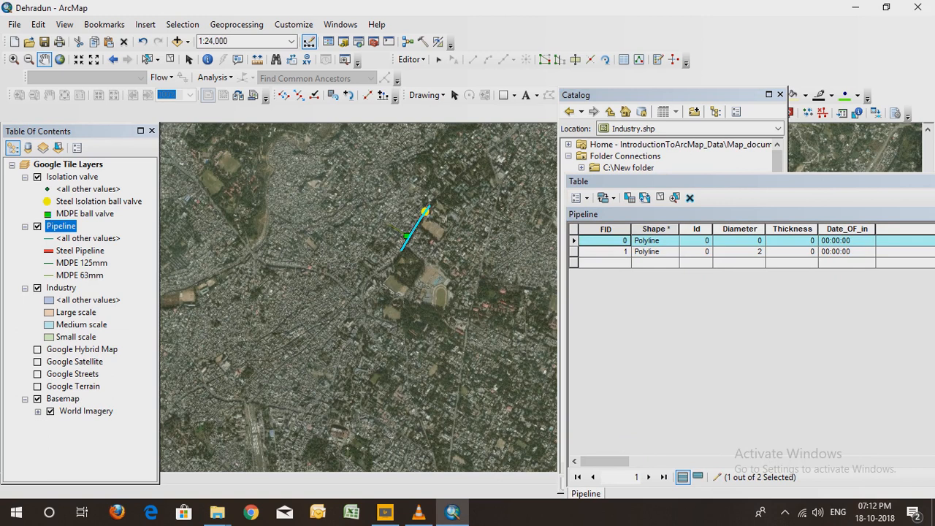
drag(417, 241, 402, 271)
drag(803, 181, 630, 152)
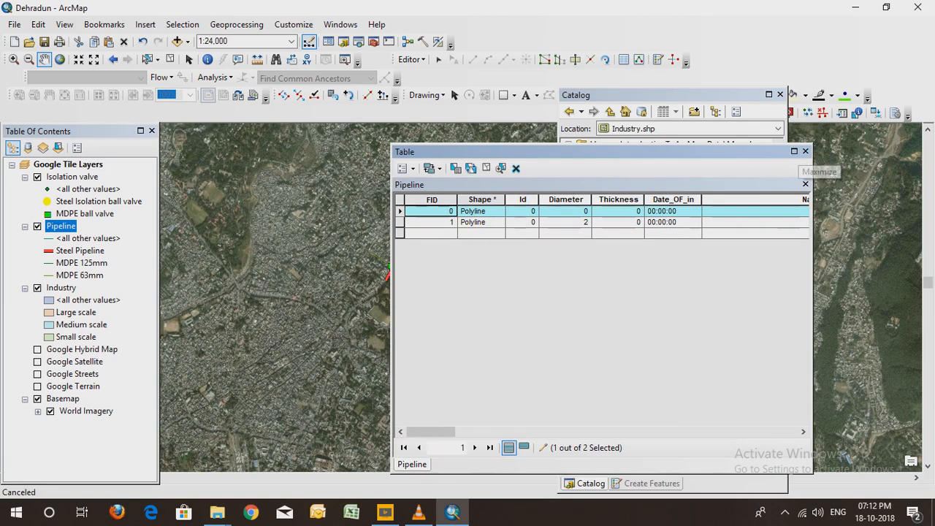
mouse_move(419, 511)
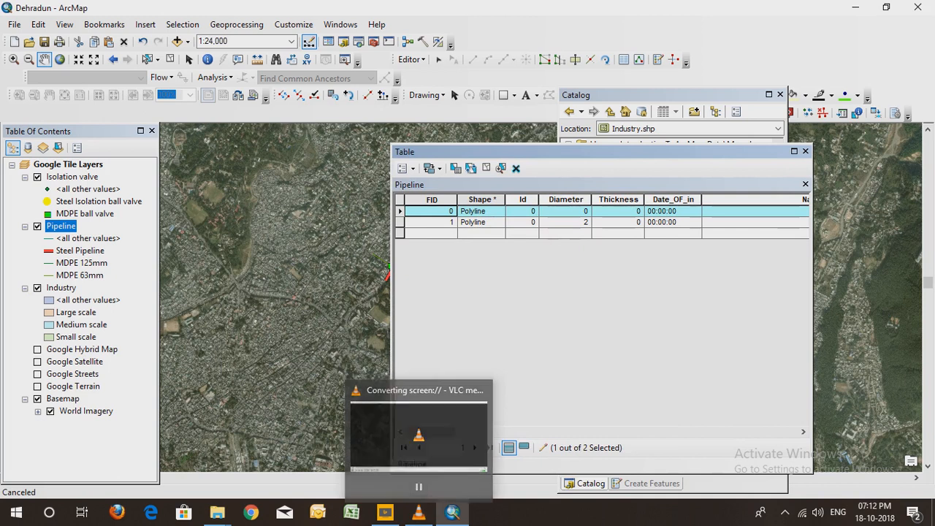
click(805, 151)
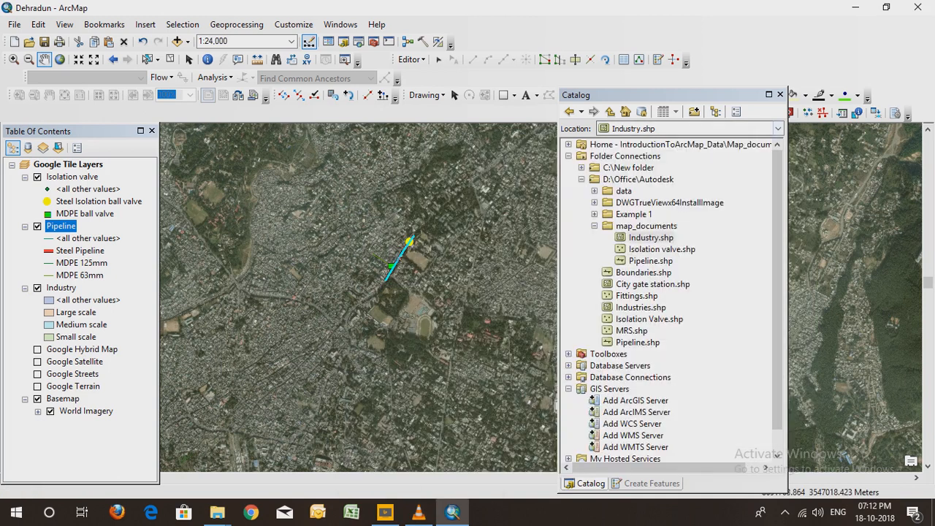
click(780, 95)
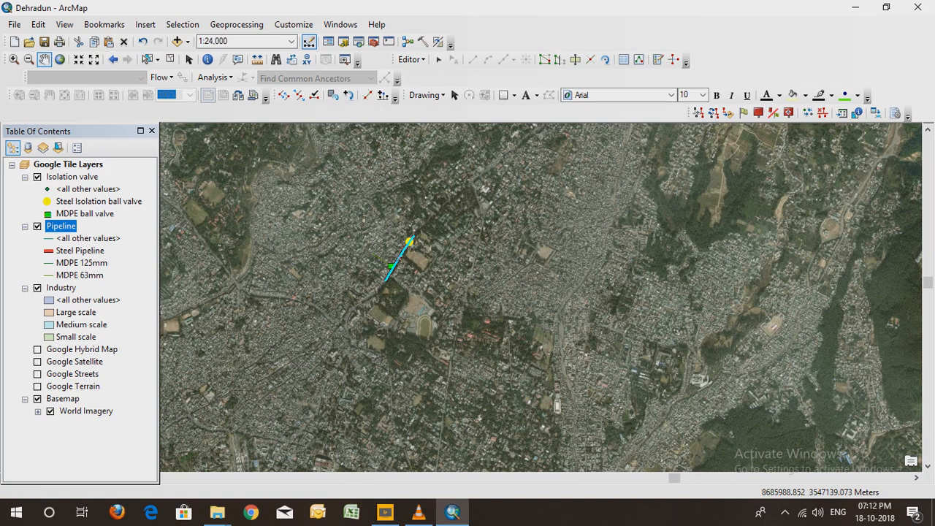
Save the Dehradun map document
click(45, 41)
click(14, 24)
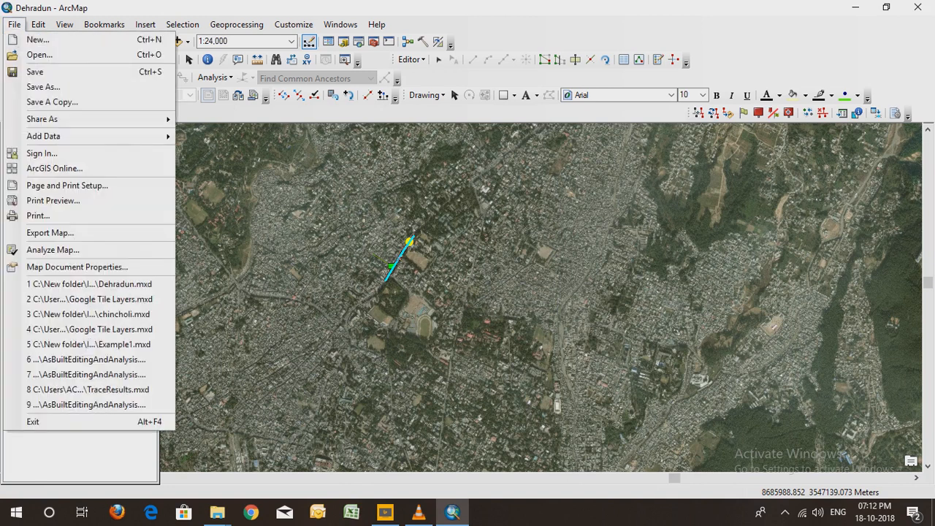
click(918, 8)
click(414, 277)
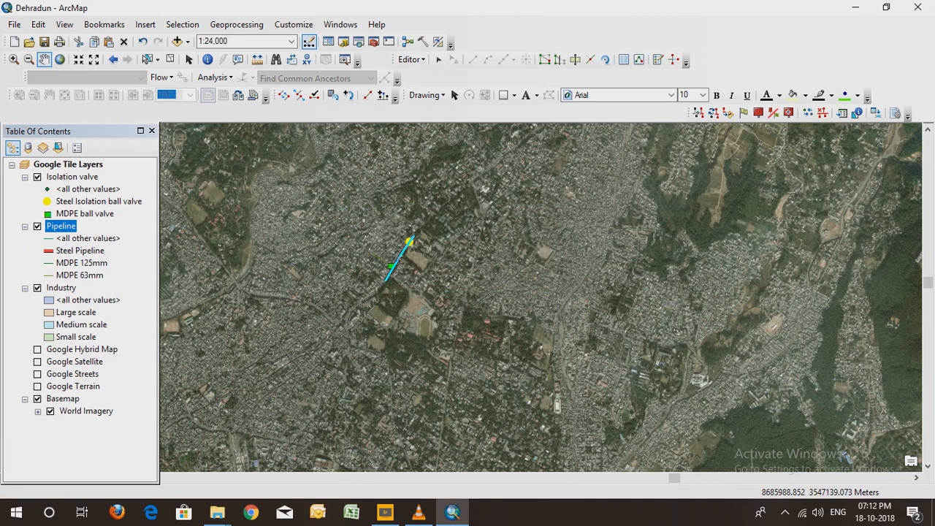